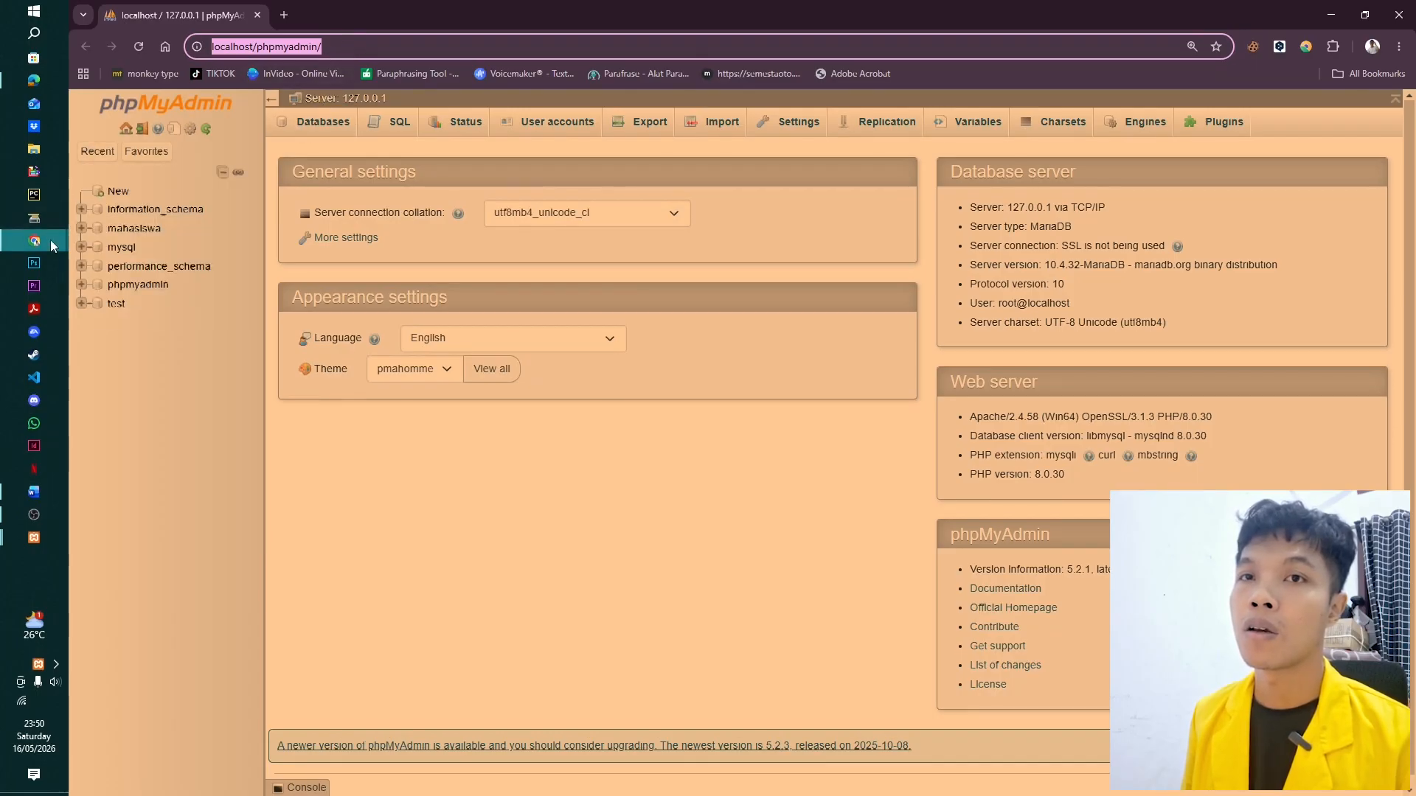
mouse_move(36, 240)
click(152, 193)
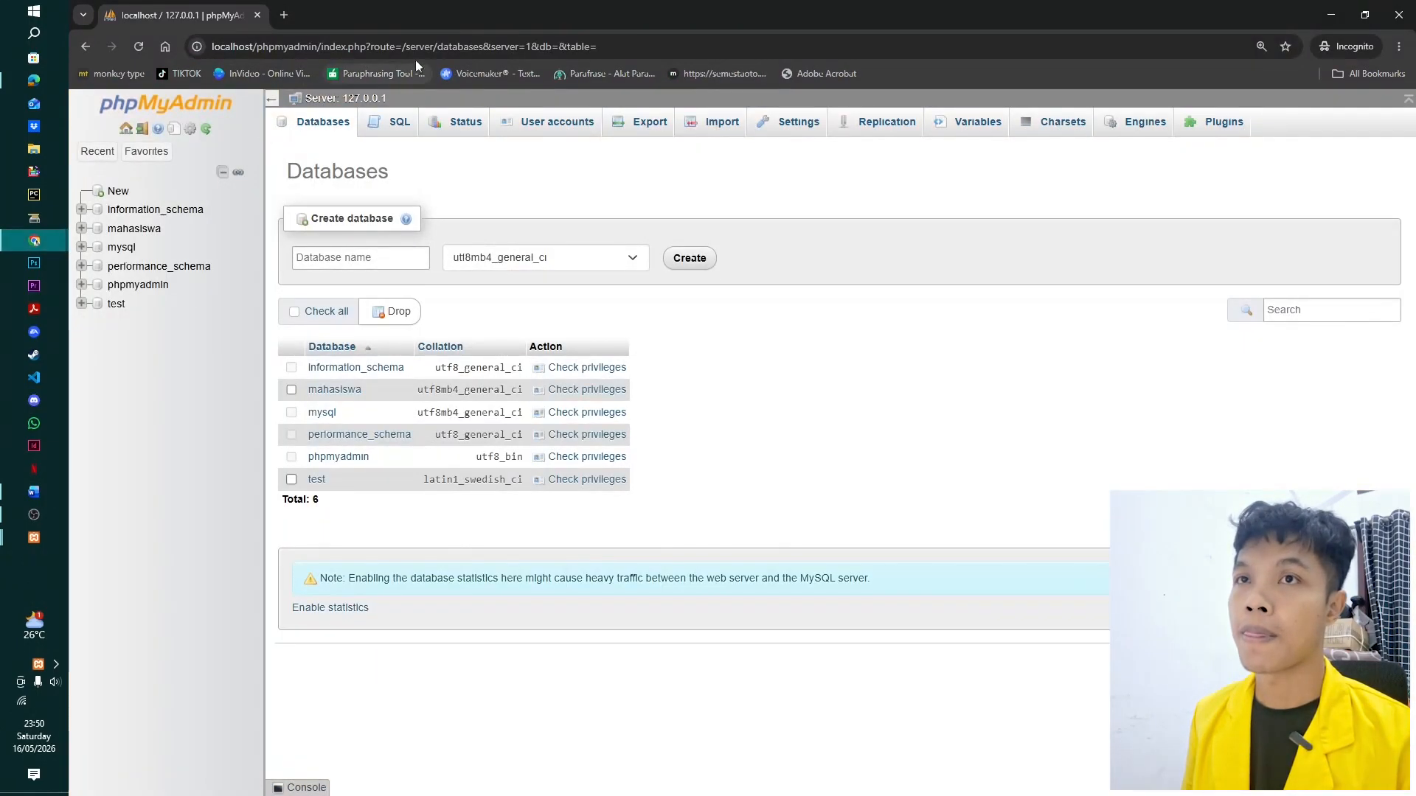
click(453, 47)
text(http://localhost/phpmyadmin/)
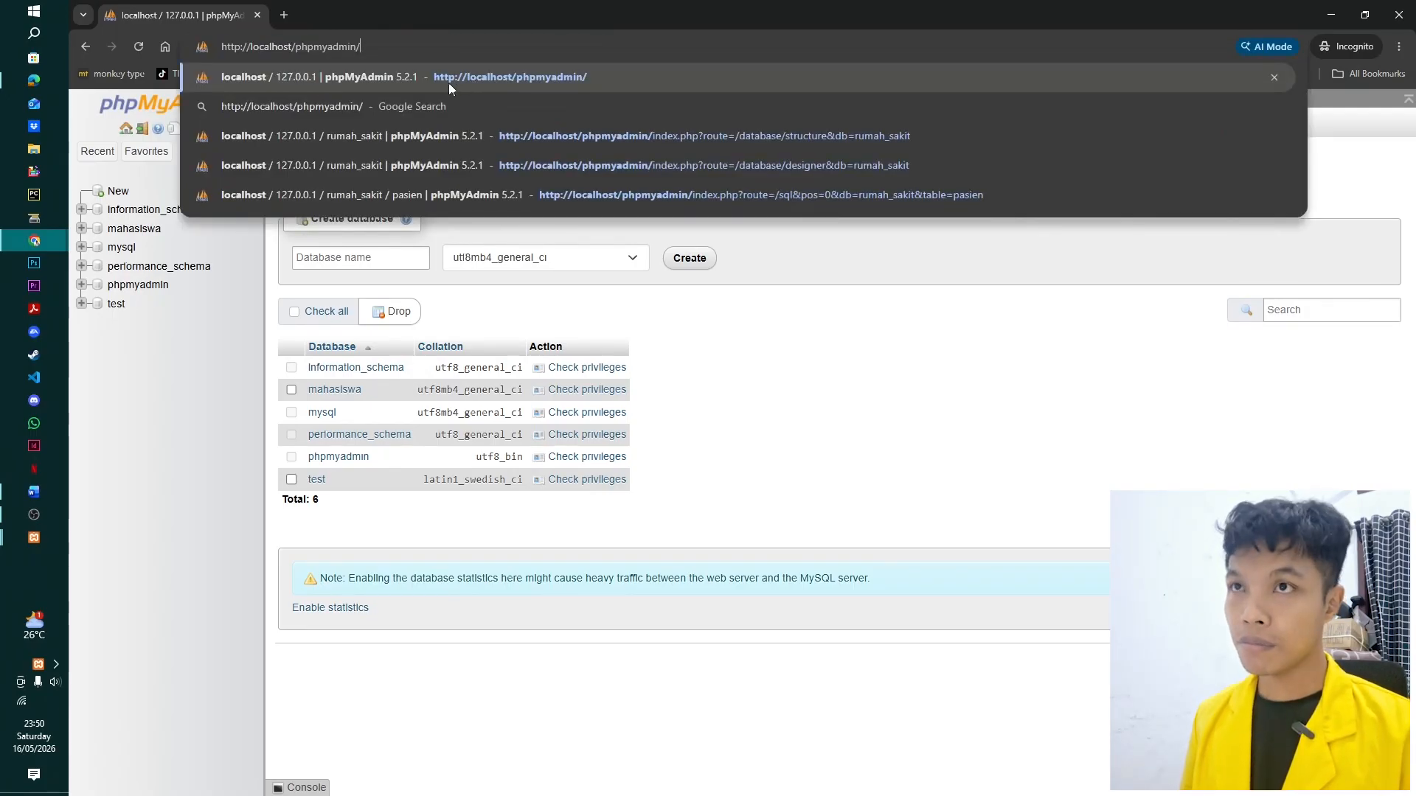
click(441, 86)
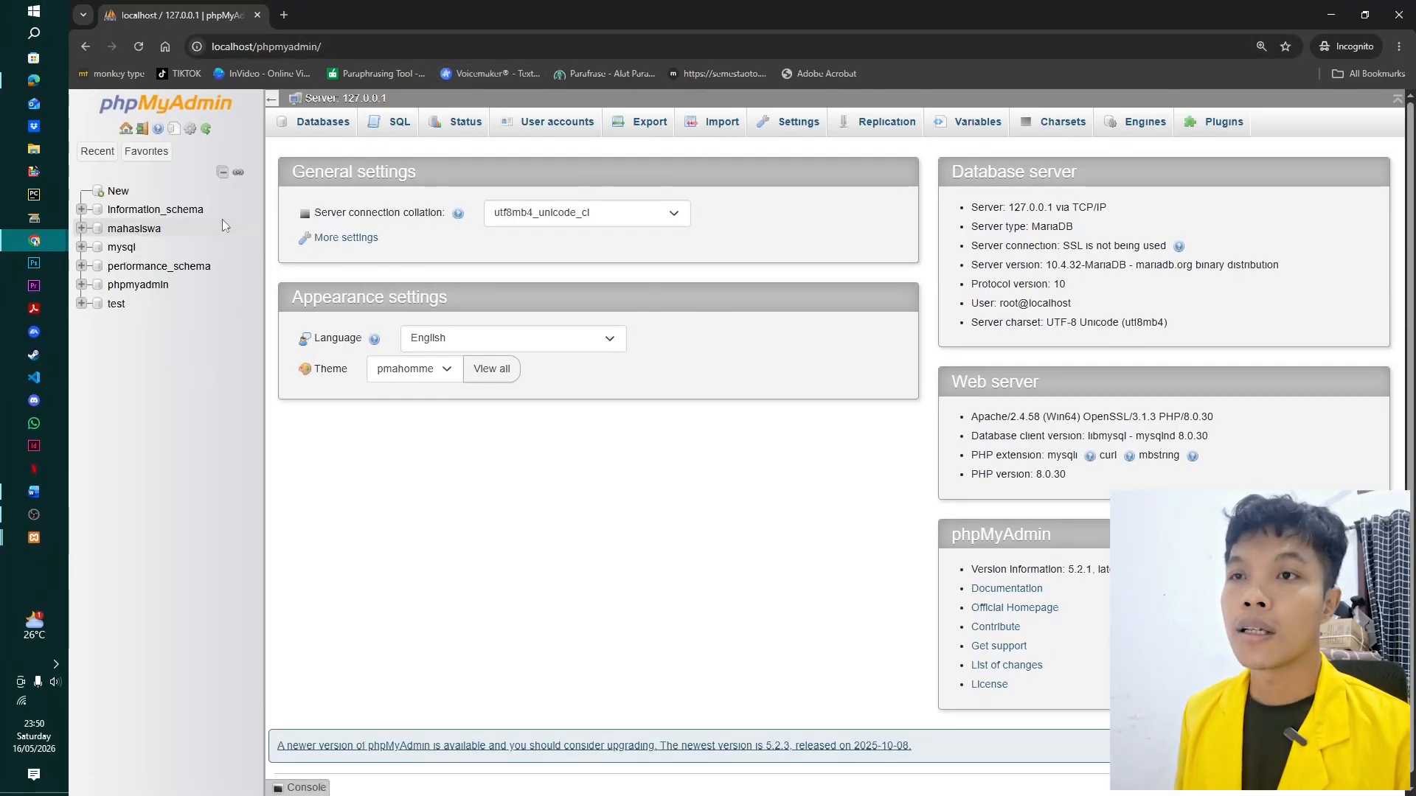
Create a new database named Rumah_Sakit with the utf8mb4_general_ci collation.
click(300, 125)
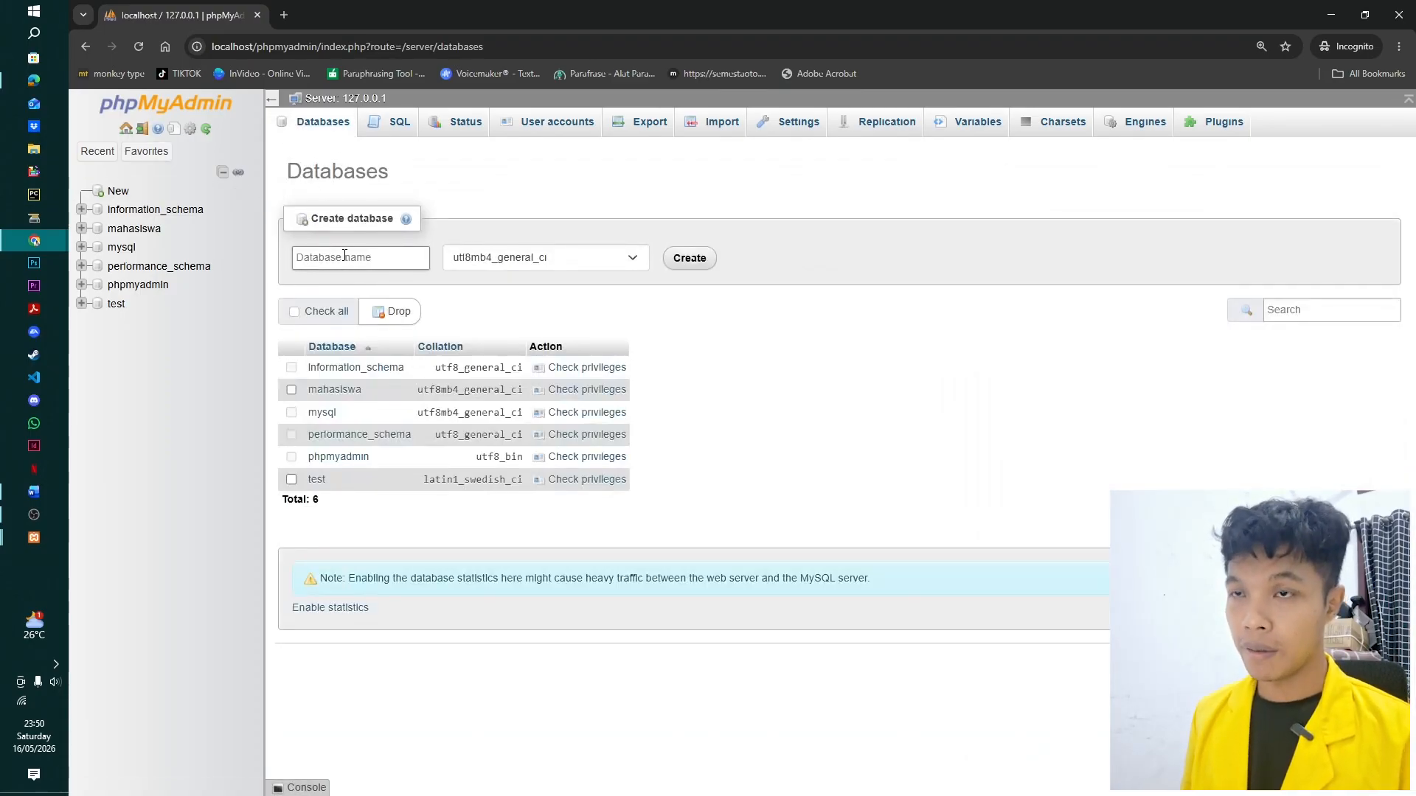
click(334, 265)
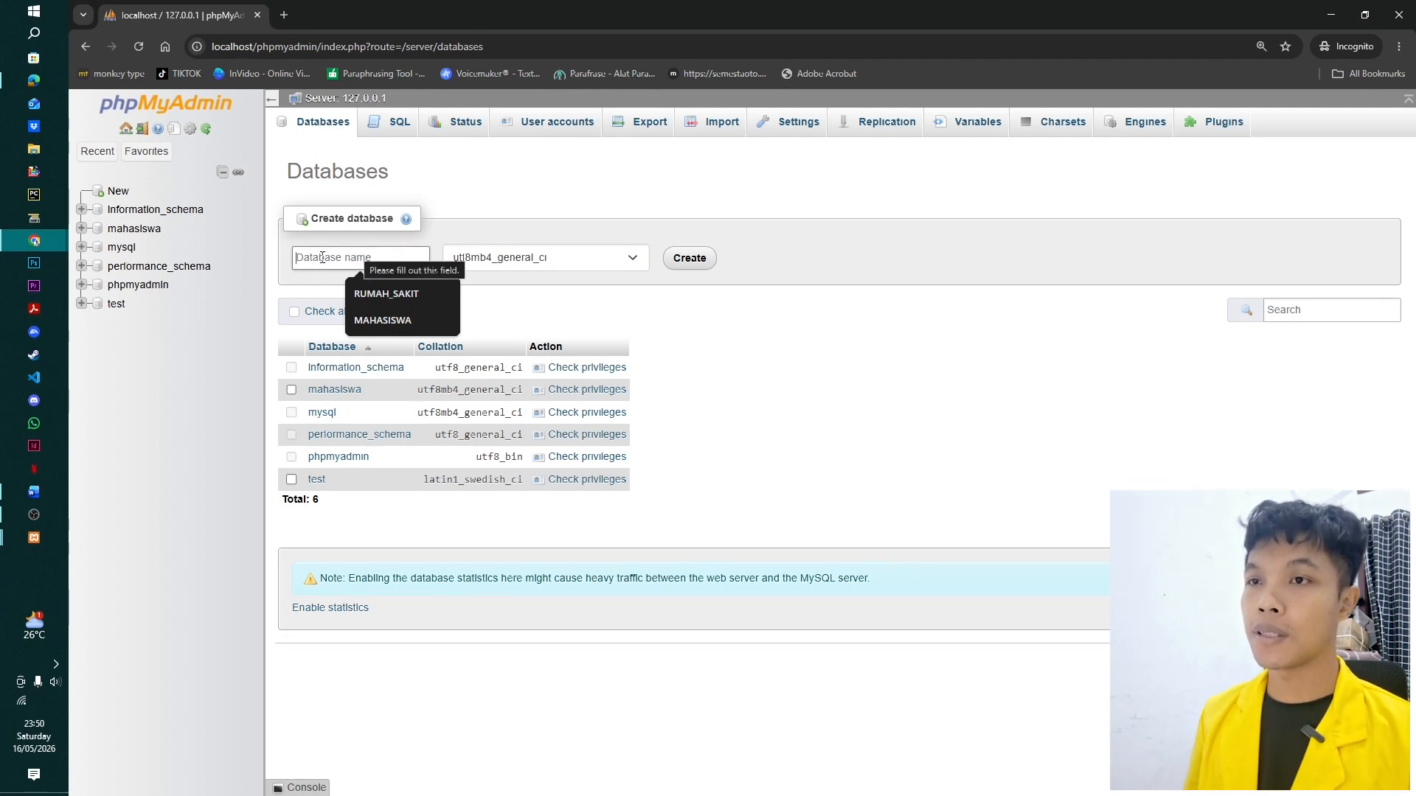
text(Rumah_Sakit)
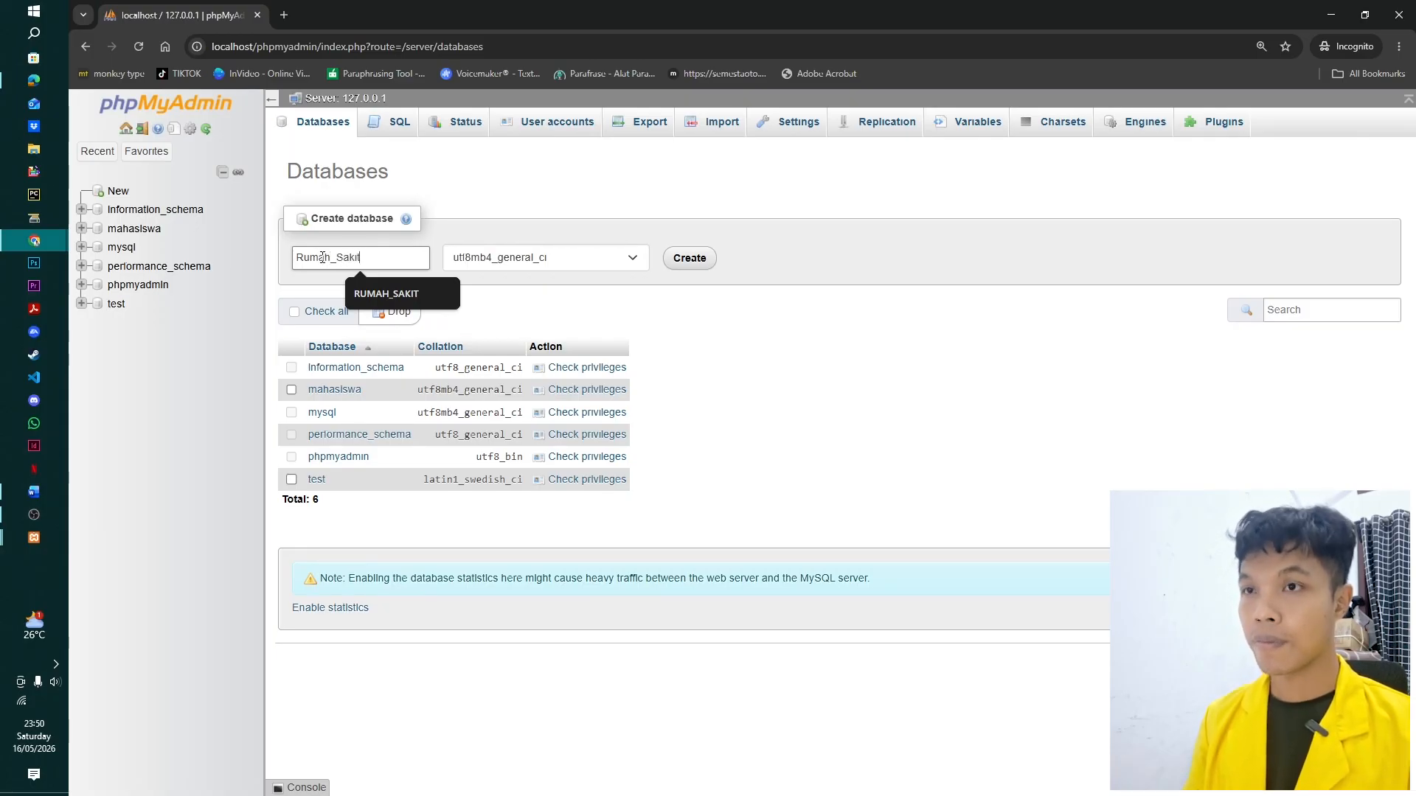
click(691, 260)
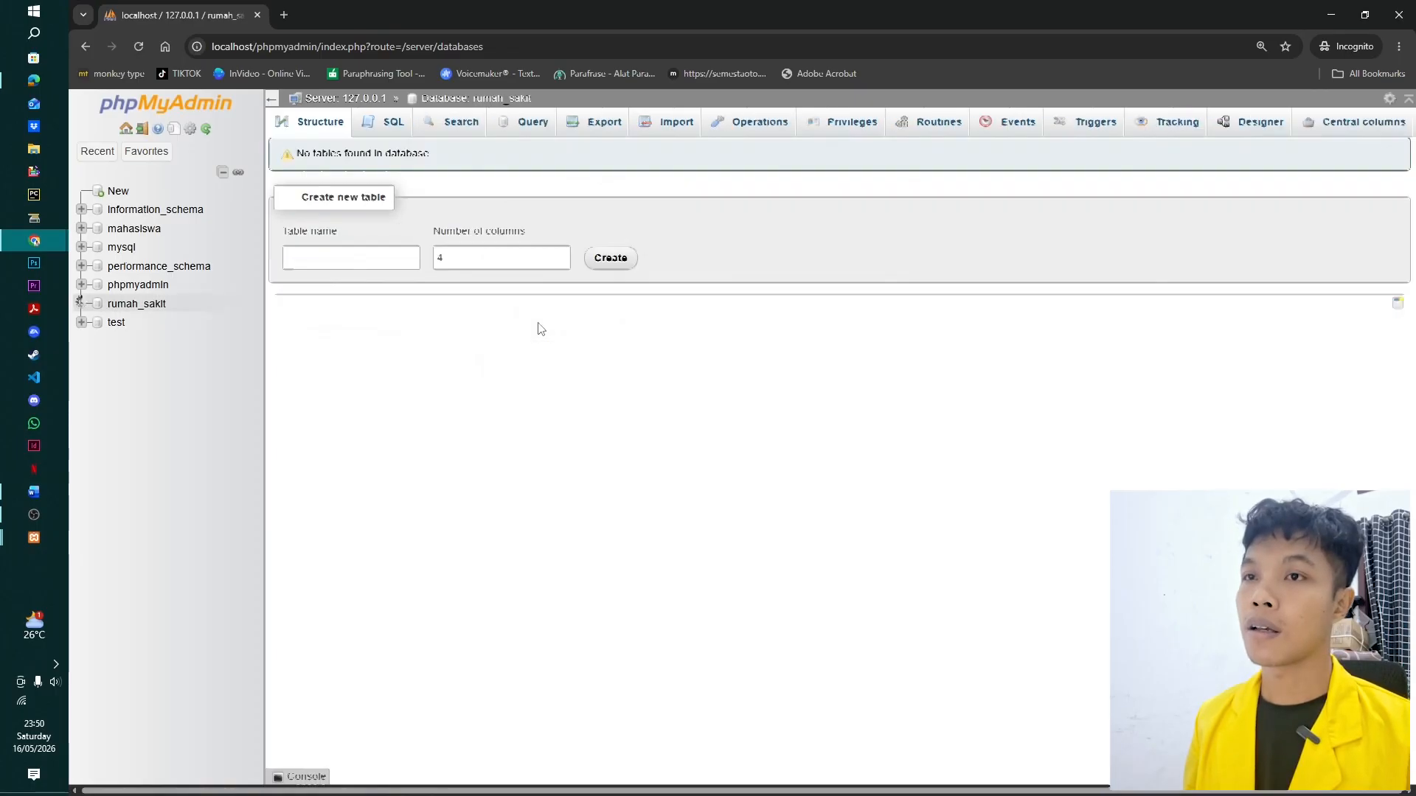
Create a four-column table named Pasien in the rumah_sakit database, checking the pasien attributes in the ERD of the Tugas 2 PDF.
click(316, 257)
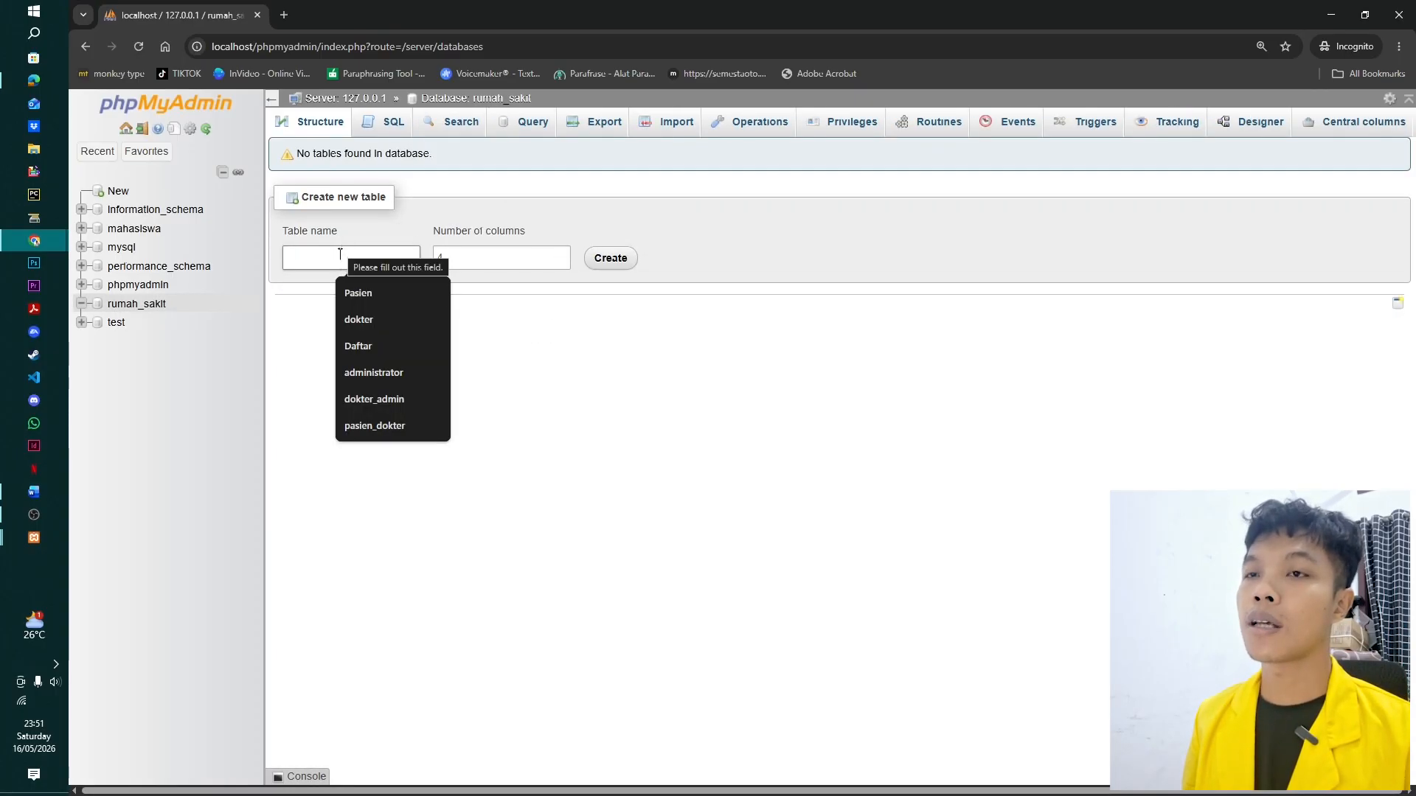
click(353, 293)
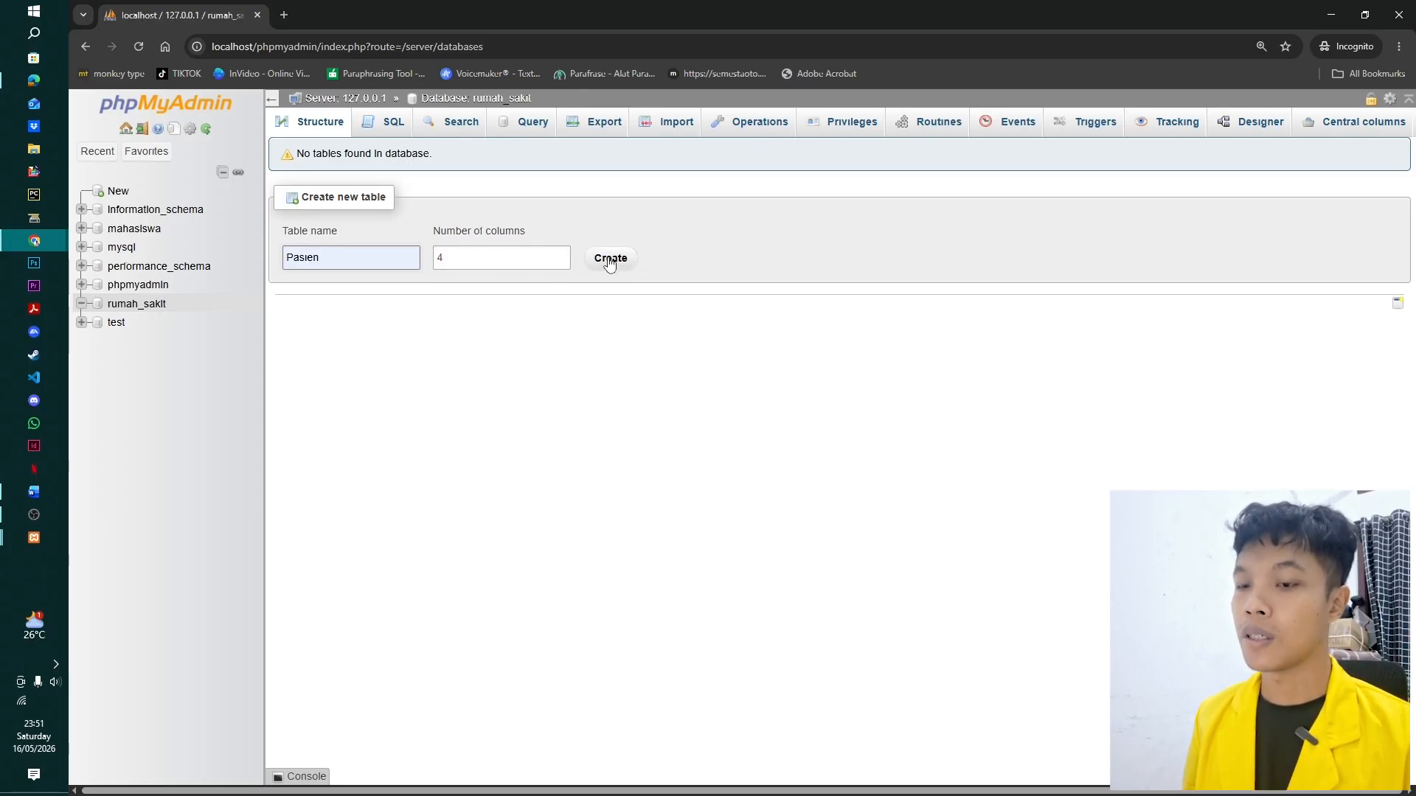
key(alt+Tab)
key(alt+Tab)
key(alt+Tab)
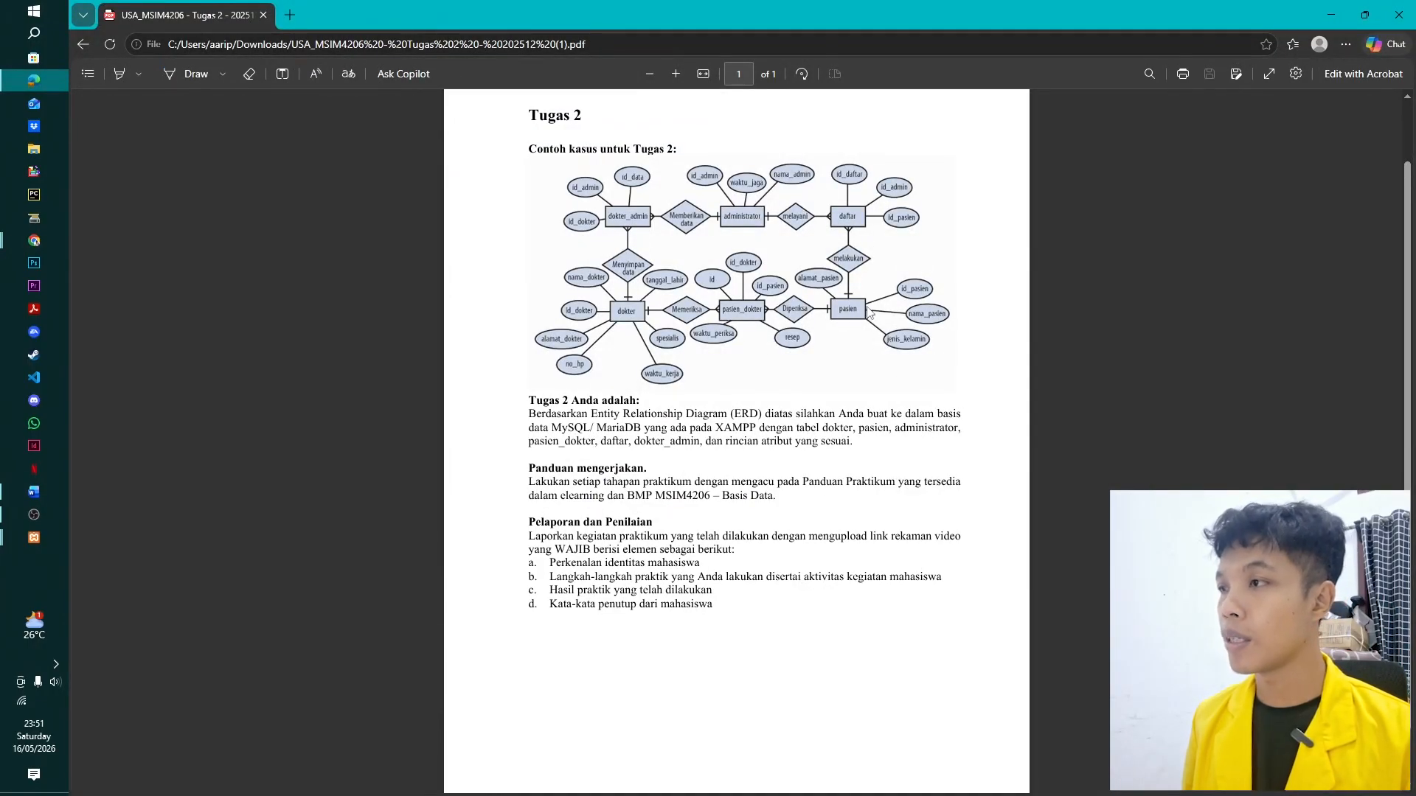
scroll(855, 323, up, 1)
scroll(855, 323, down, 3)
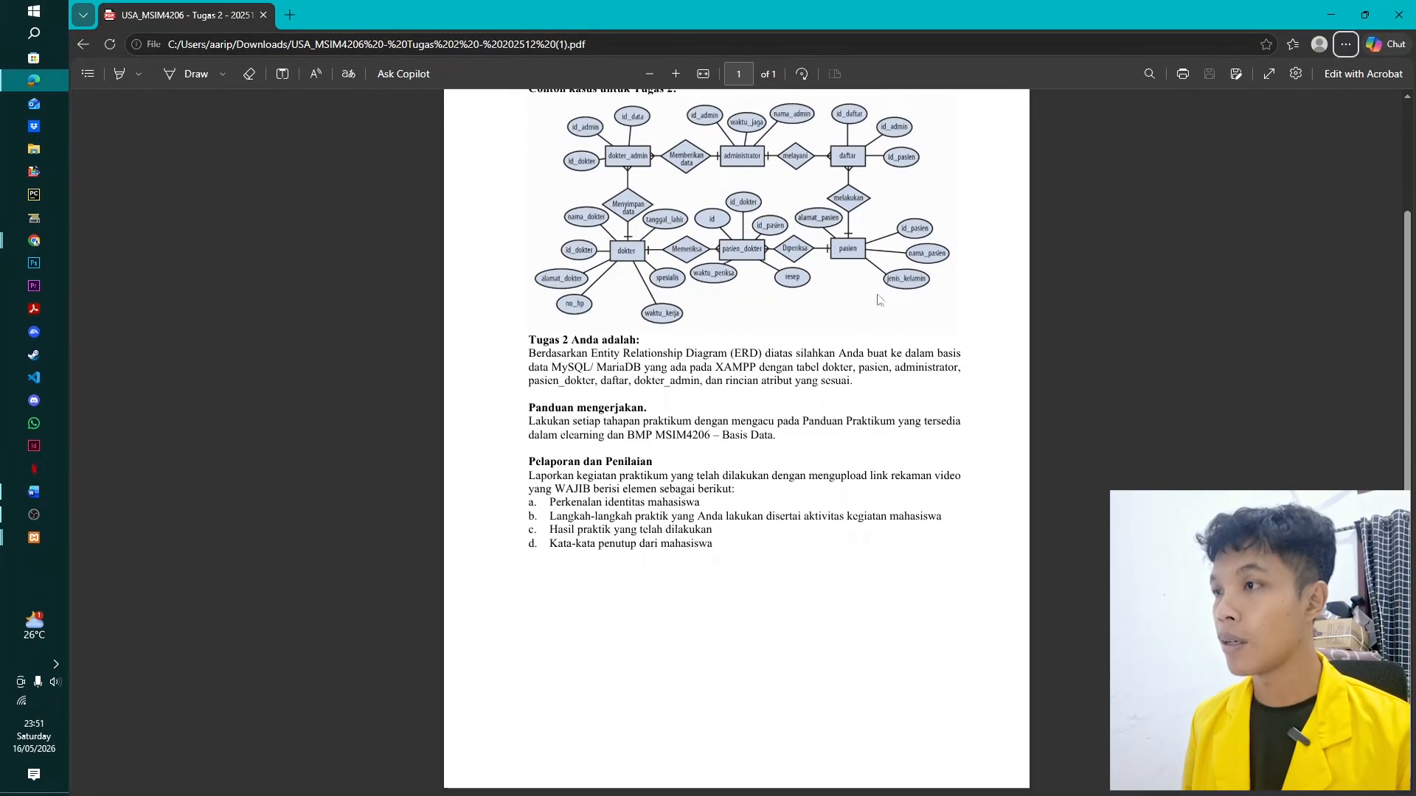
scroll(884, 288, up, 4)
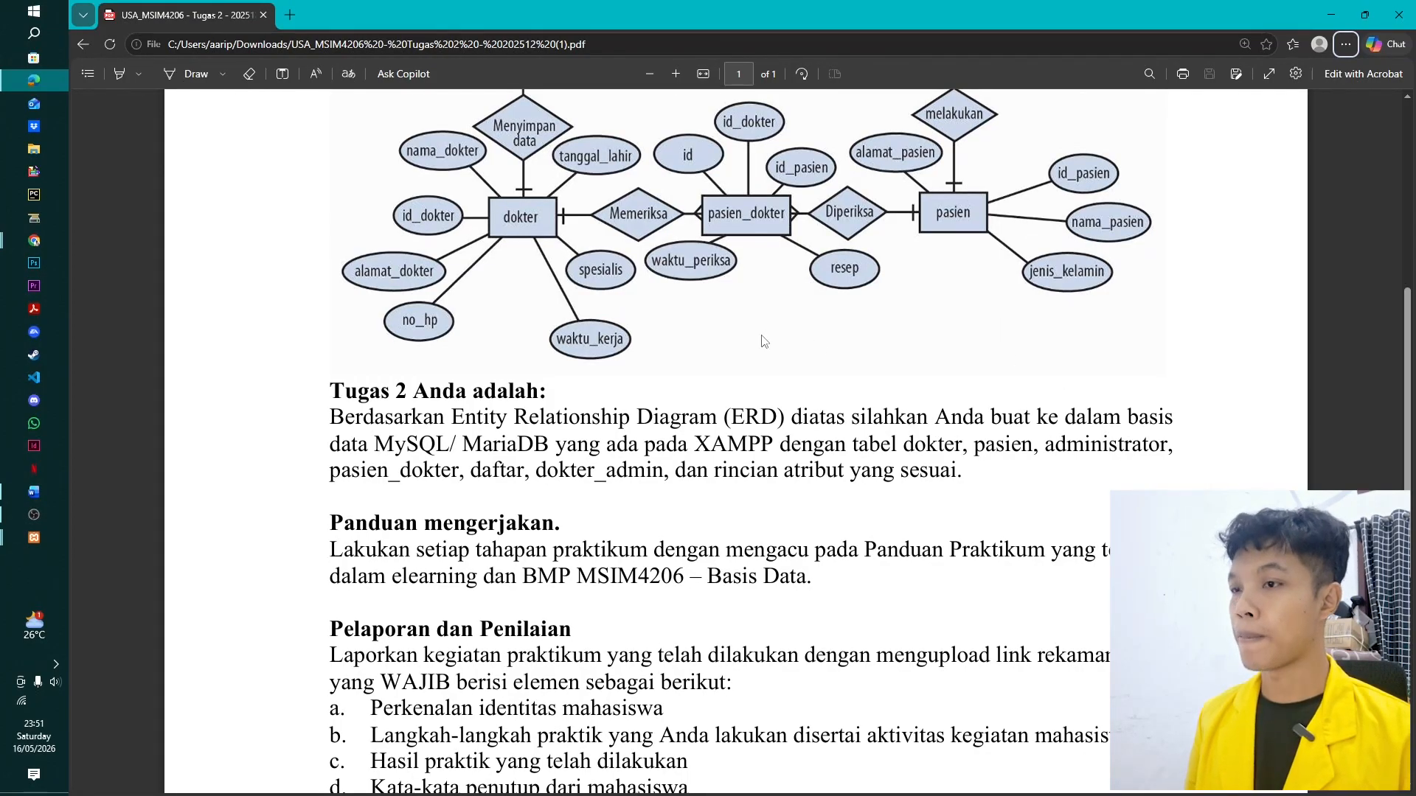
key(alt+Tab)
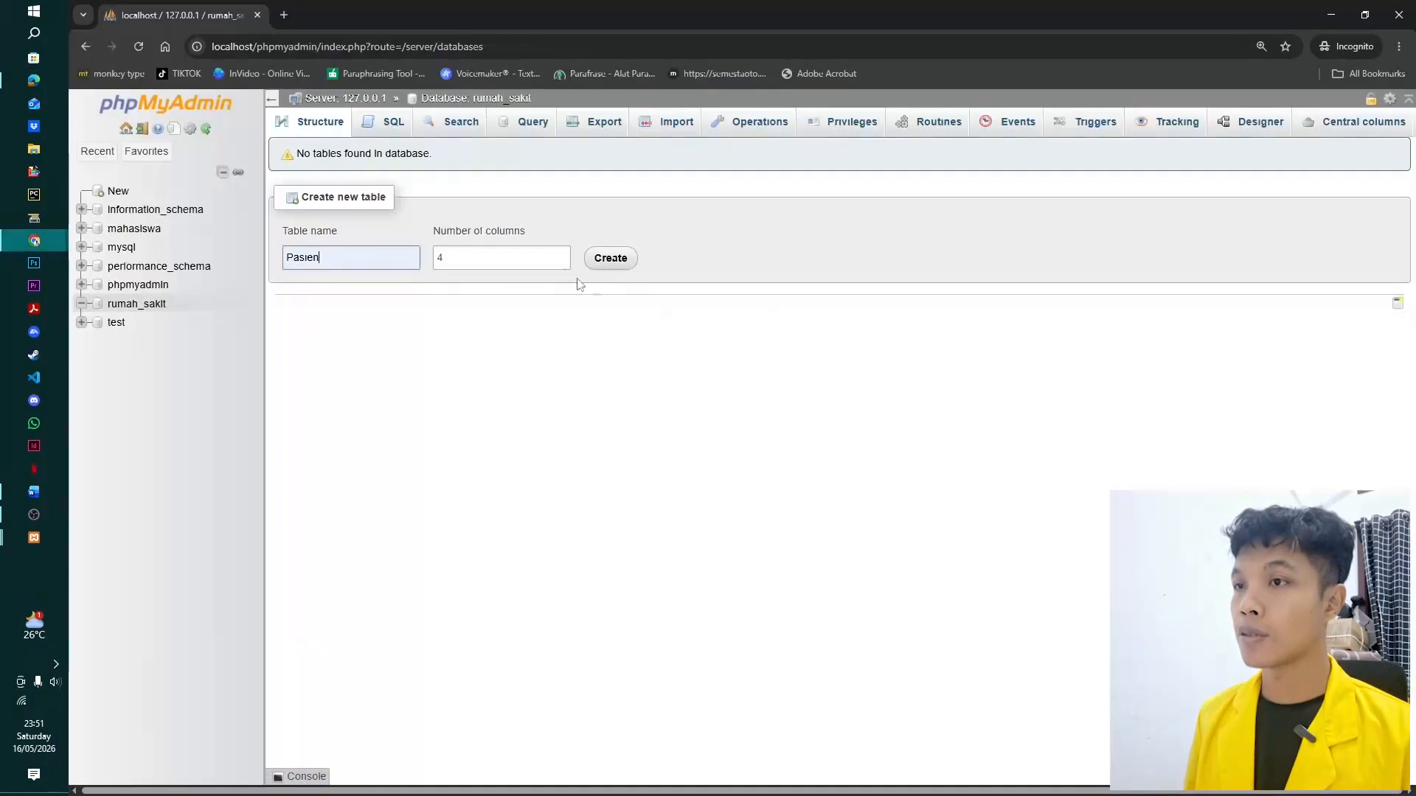
click(610, 258)
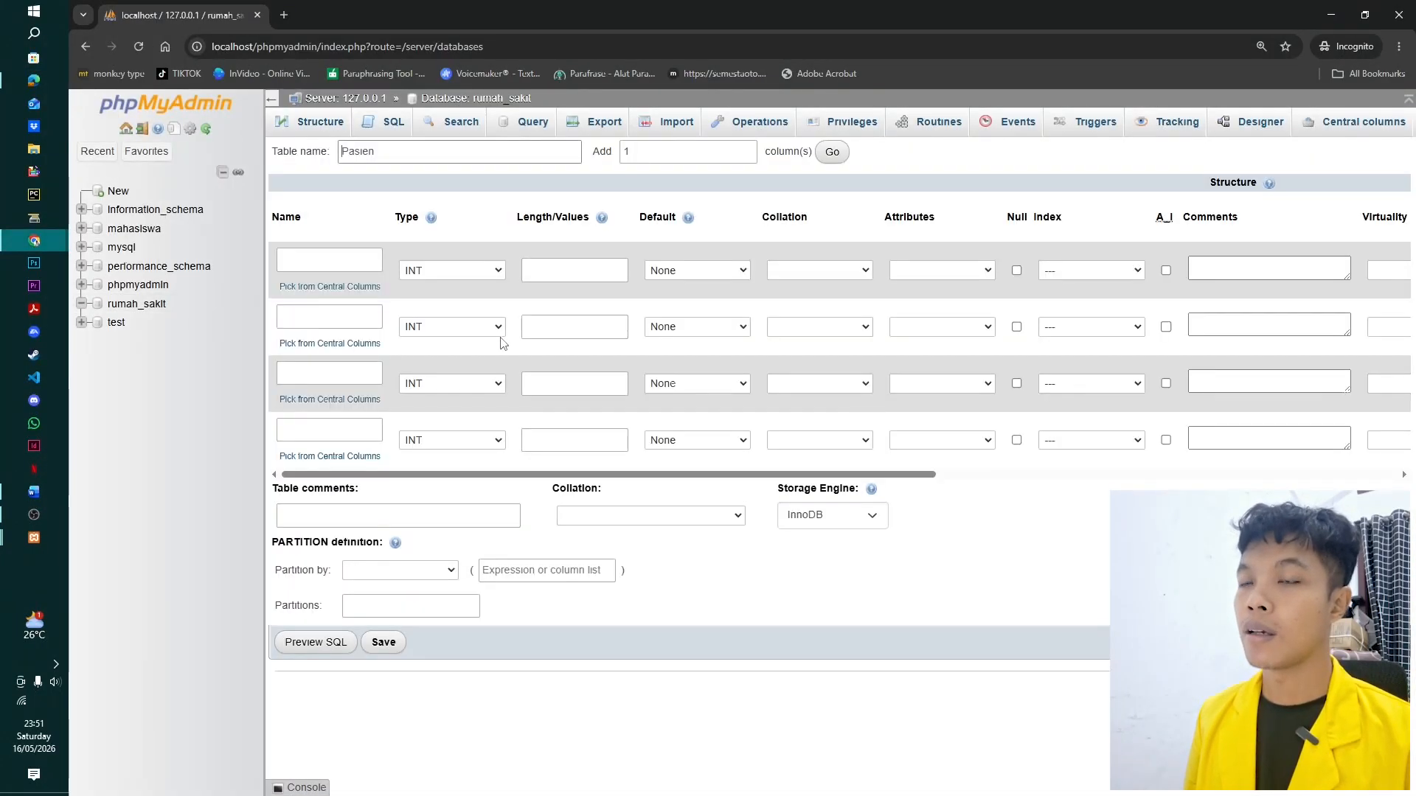
Define the first column of the Pasien table as id_pasien with type INT and length 3.
click(370, 258)
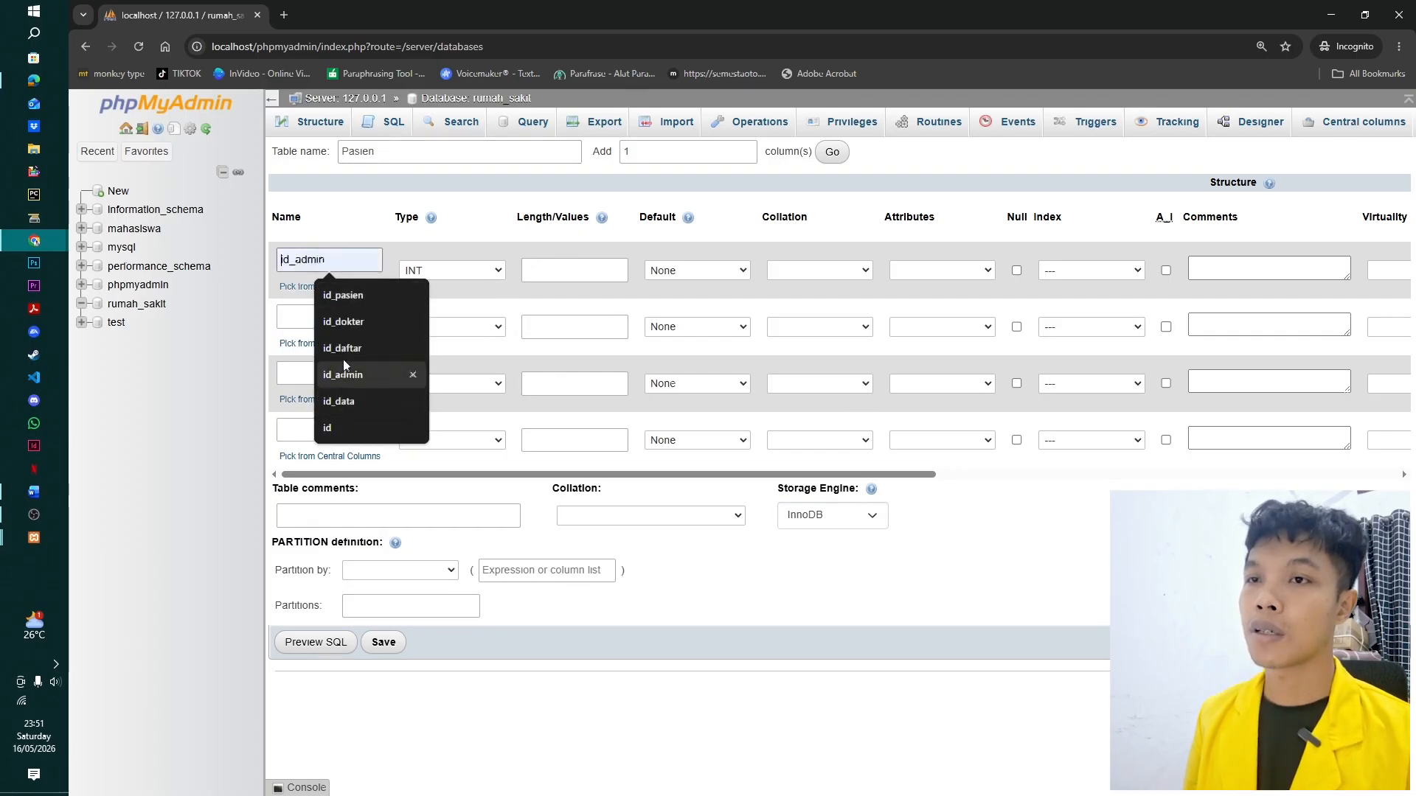
click(335, 294)
click(453, 271)
click(480, 271)
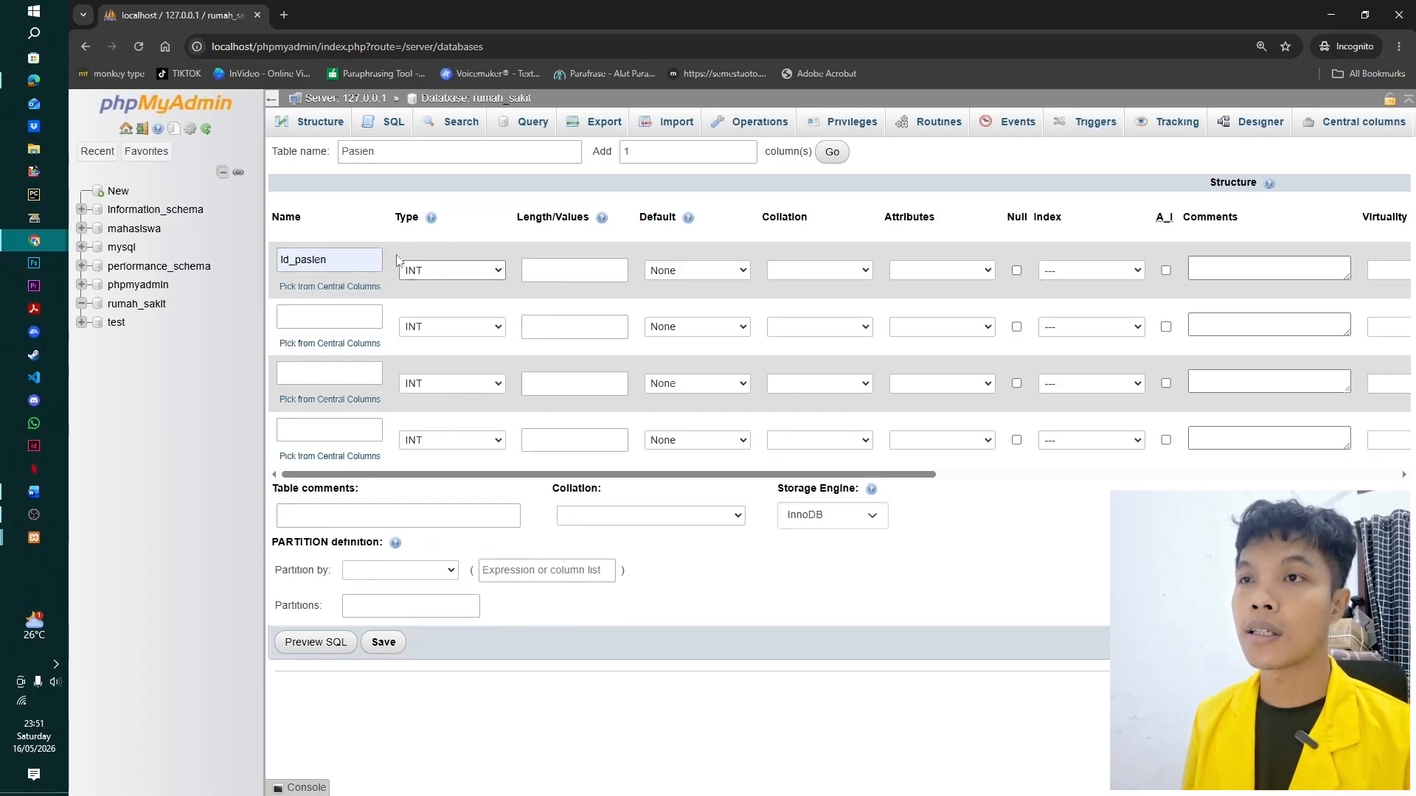
click(530, 271)
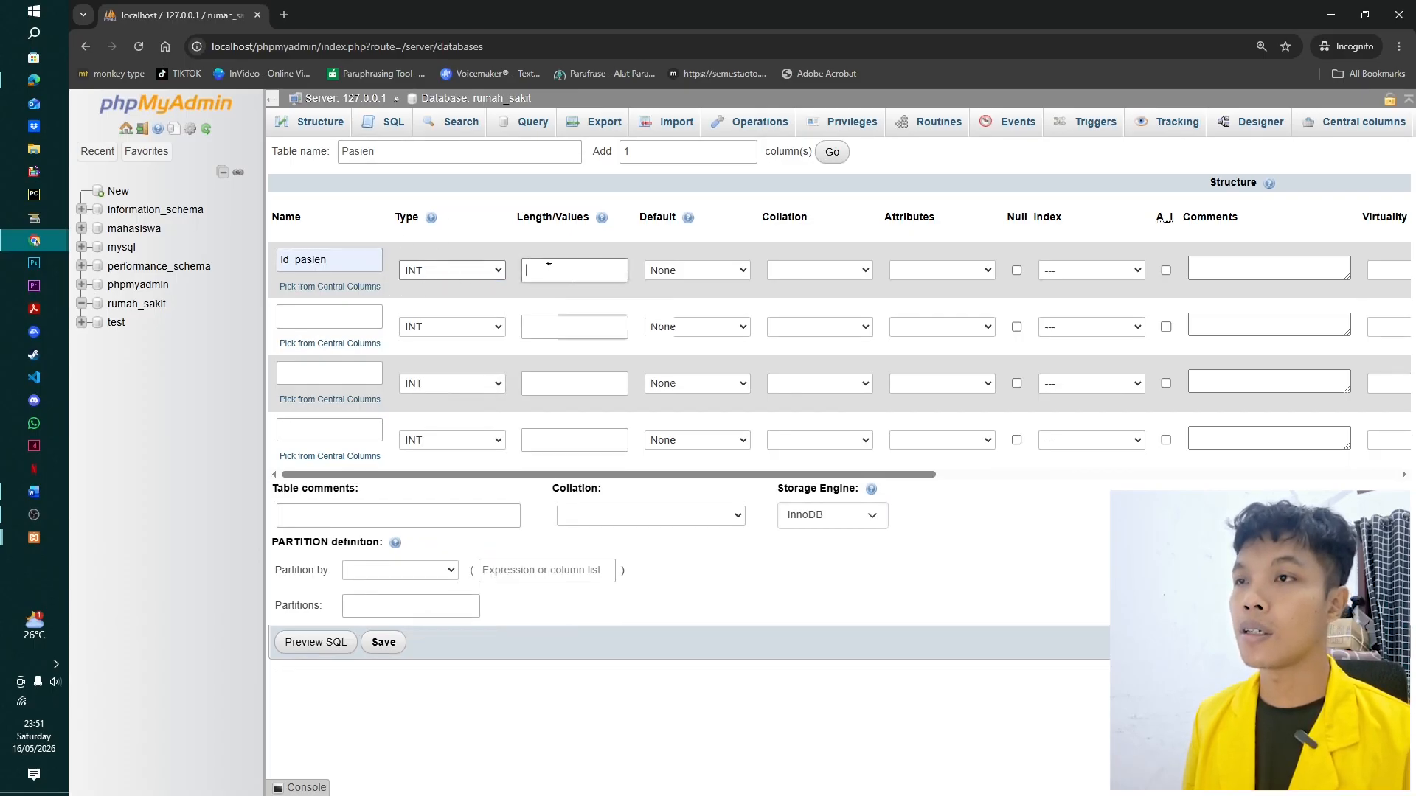
click(530, 271)
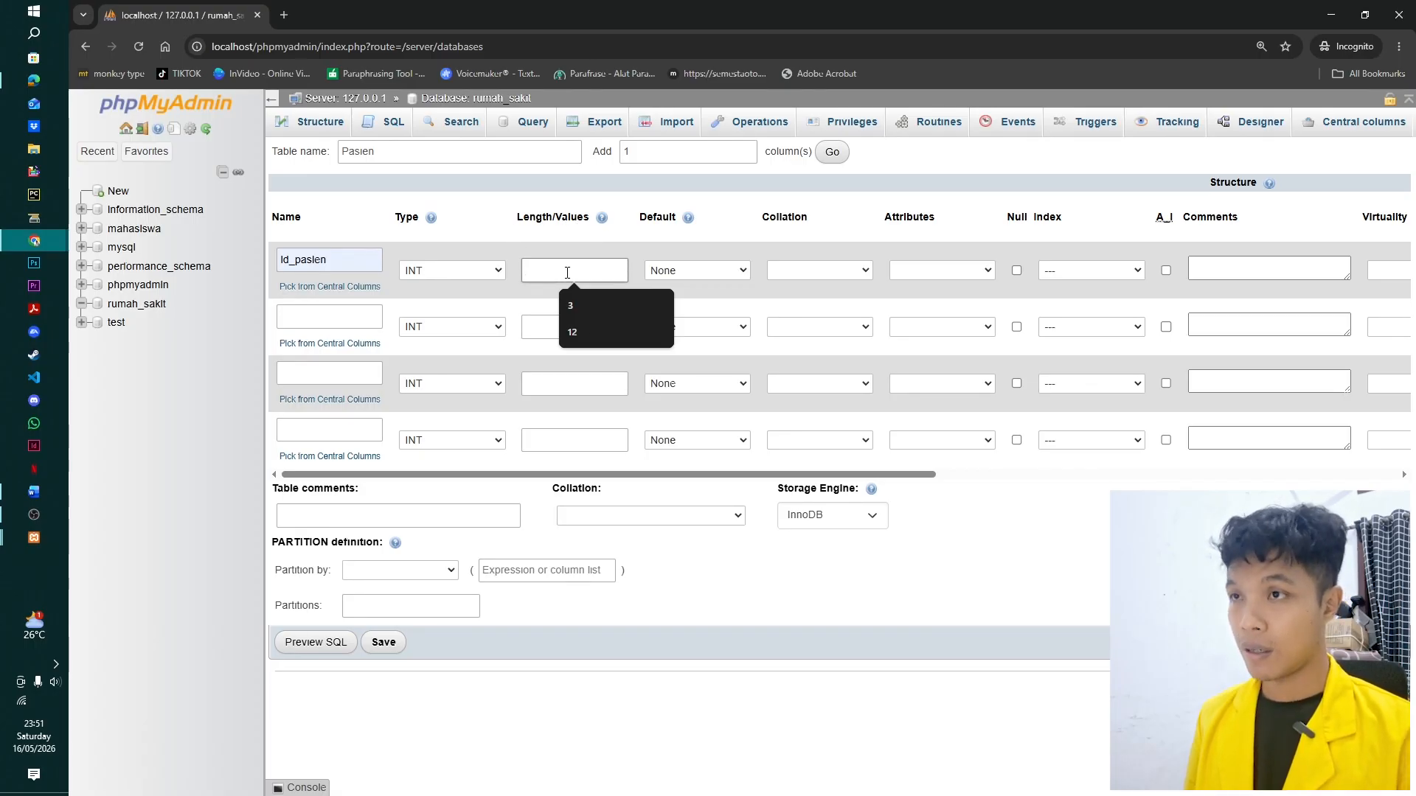
text(3)
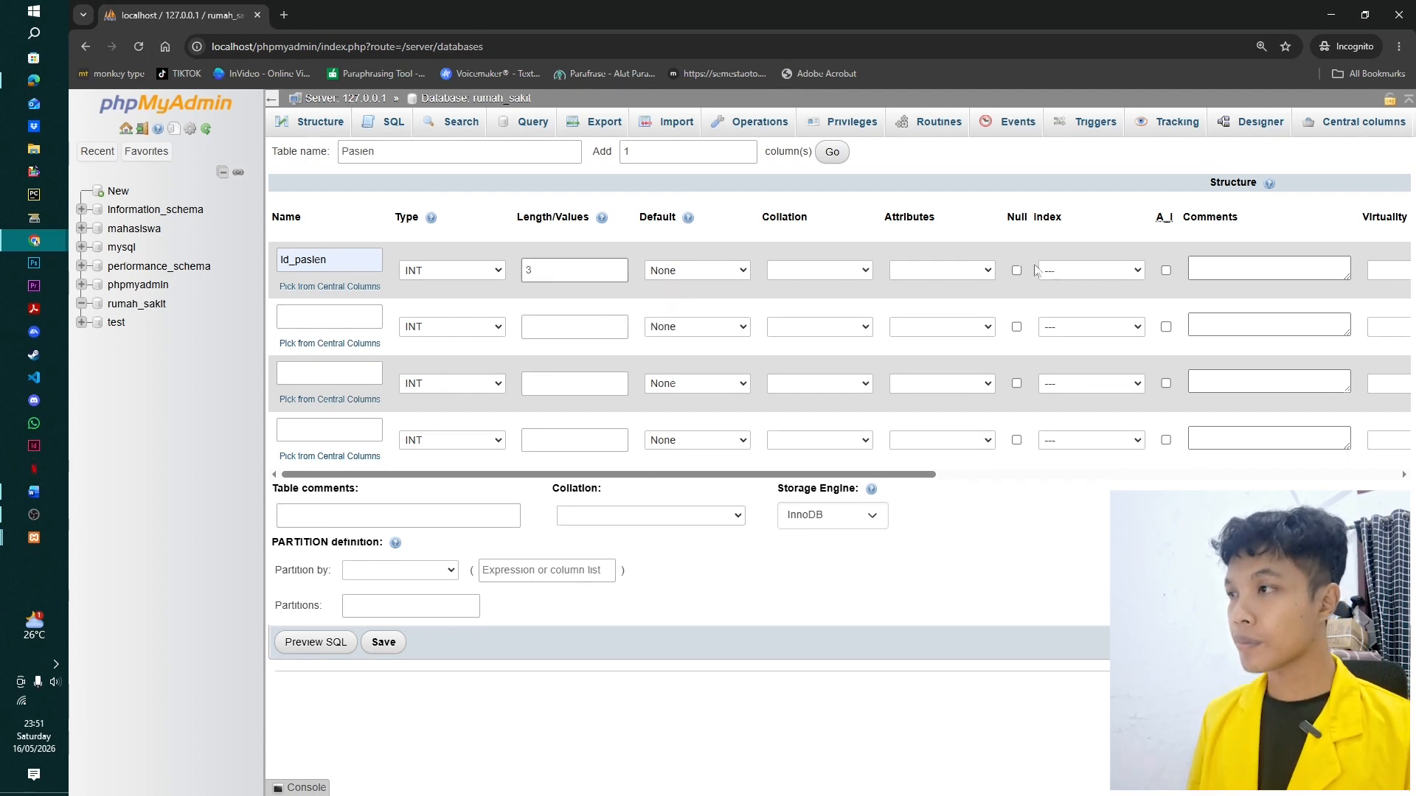
Make the id_pasien column auto-increment with a PRIMARY index.
click(1166, 270)
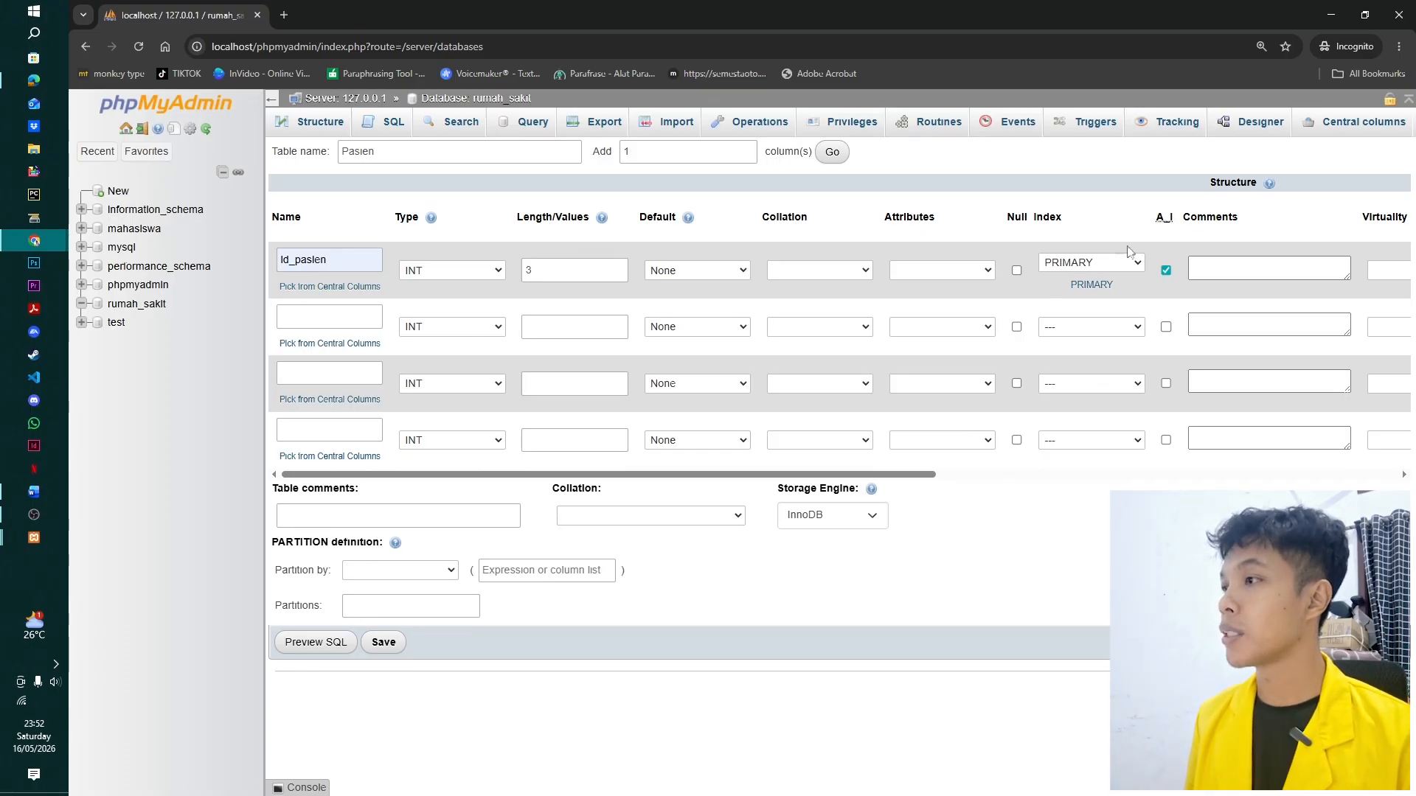
click(1120, 268)
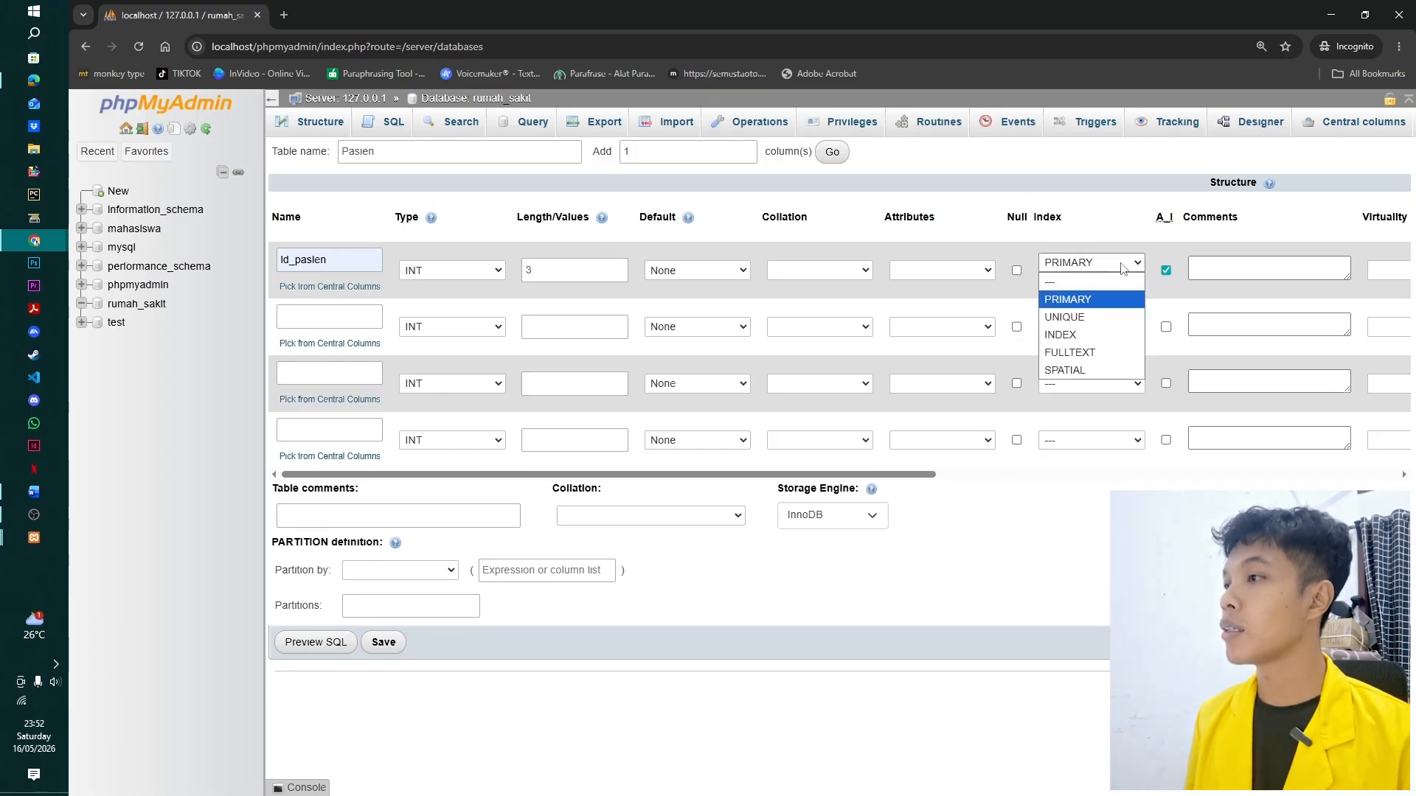
click(1109, 290)
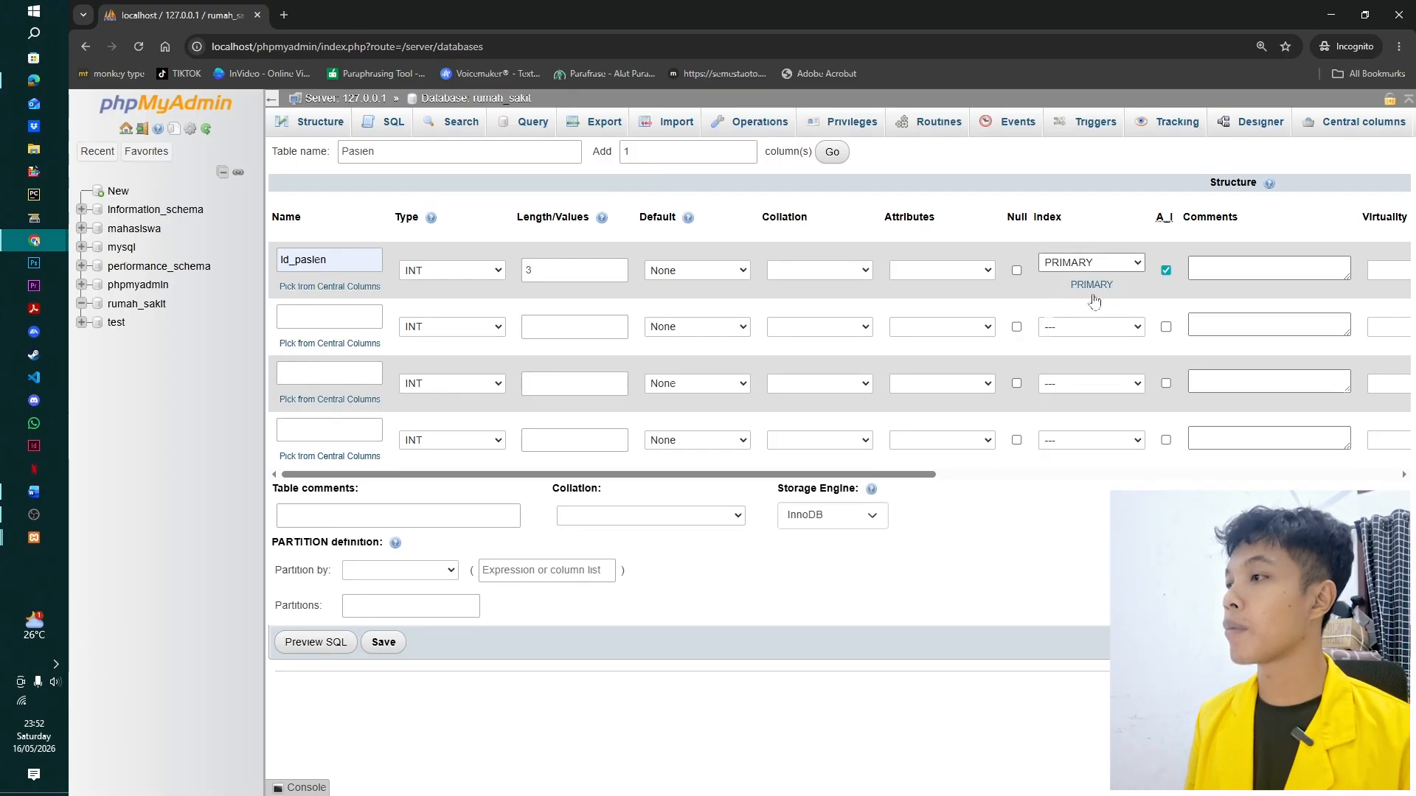
Define the second column as nama_pasien with type VARCHAR and length 30.
click(343, 316)
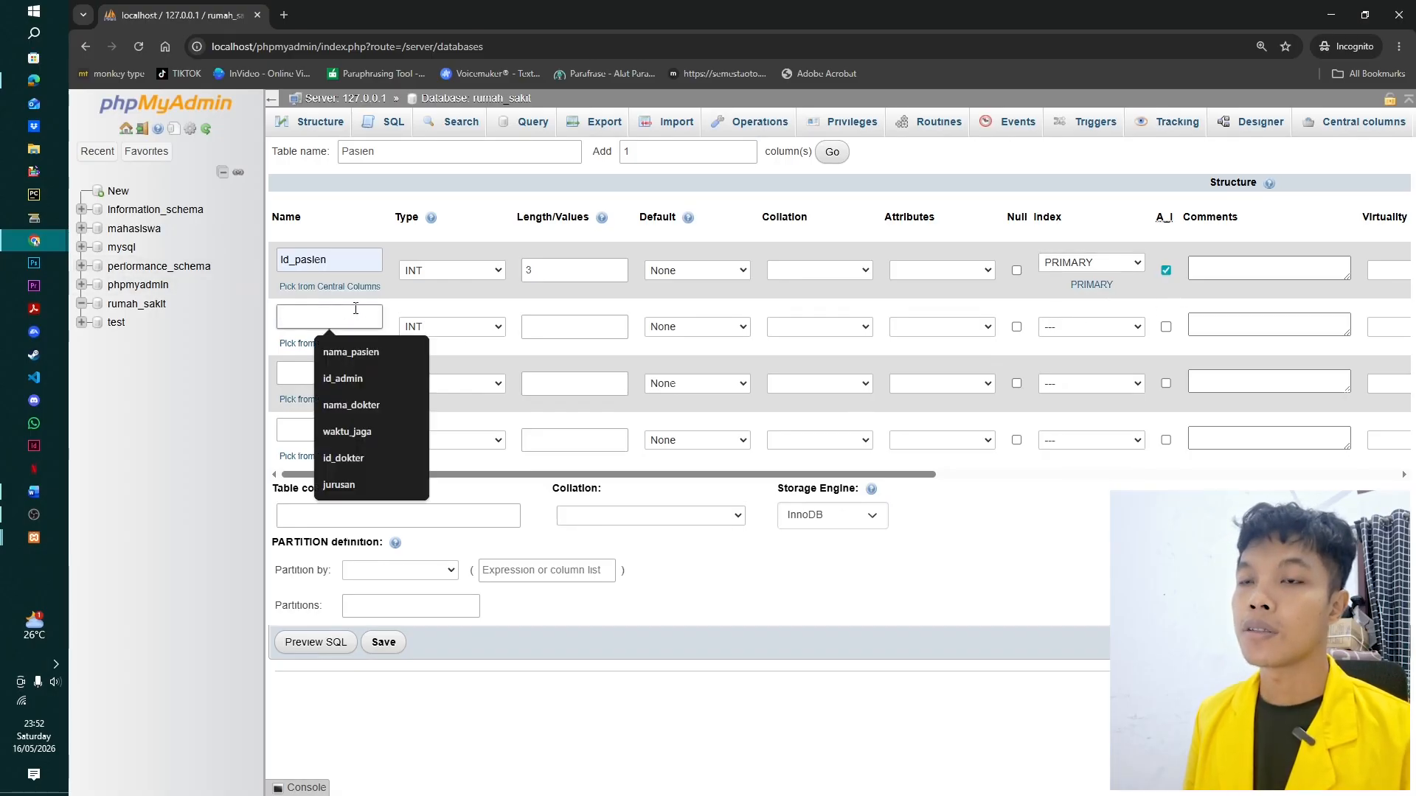
click(347, 351)
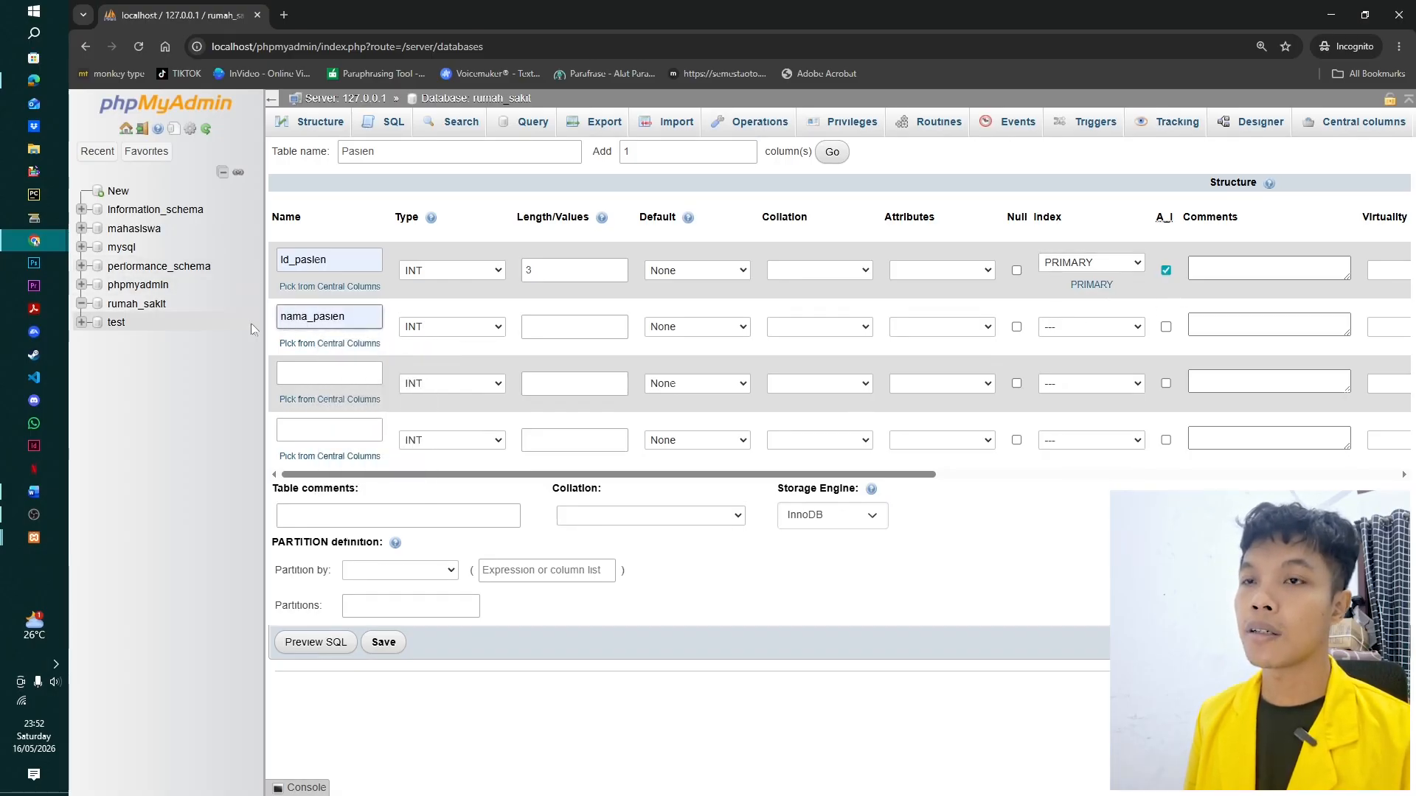
click(473, 329)
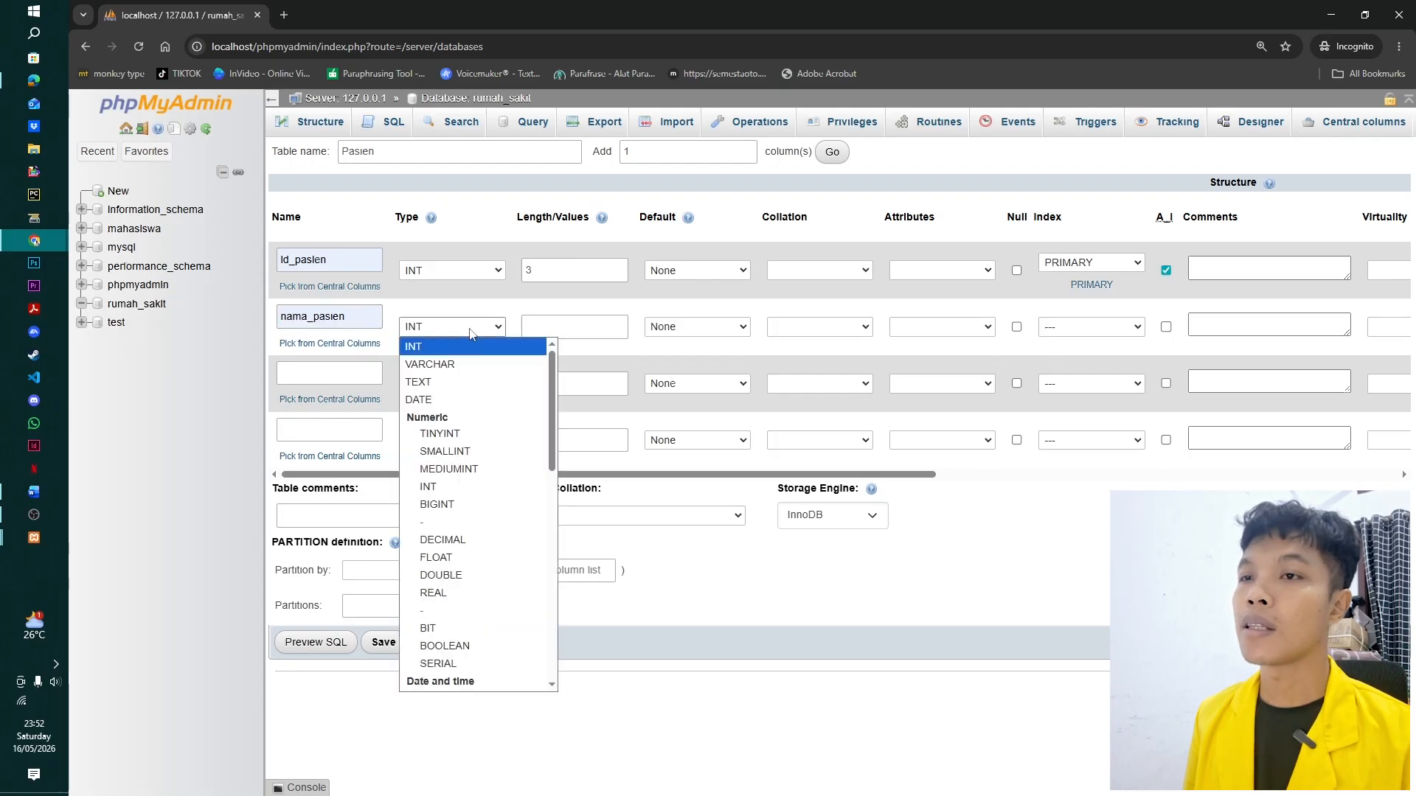
click(445, 365)
click(554, 331)
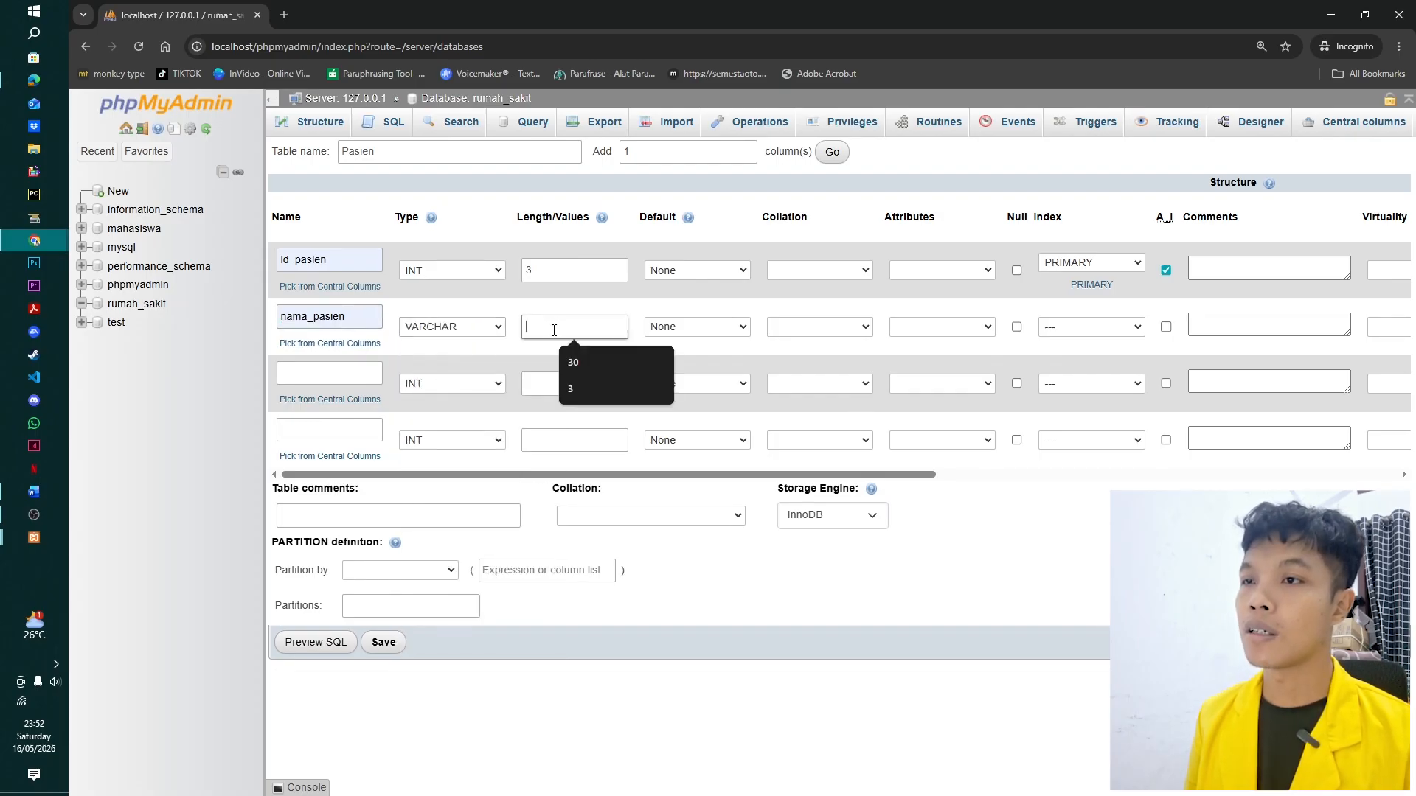
click(578, 362)
Define the third column as alamat_pasien with type VARCHAR and length 100.
click(329, 370)
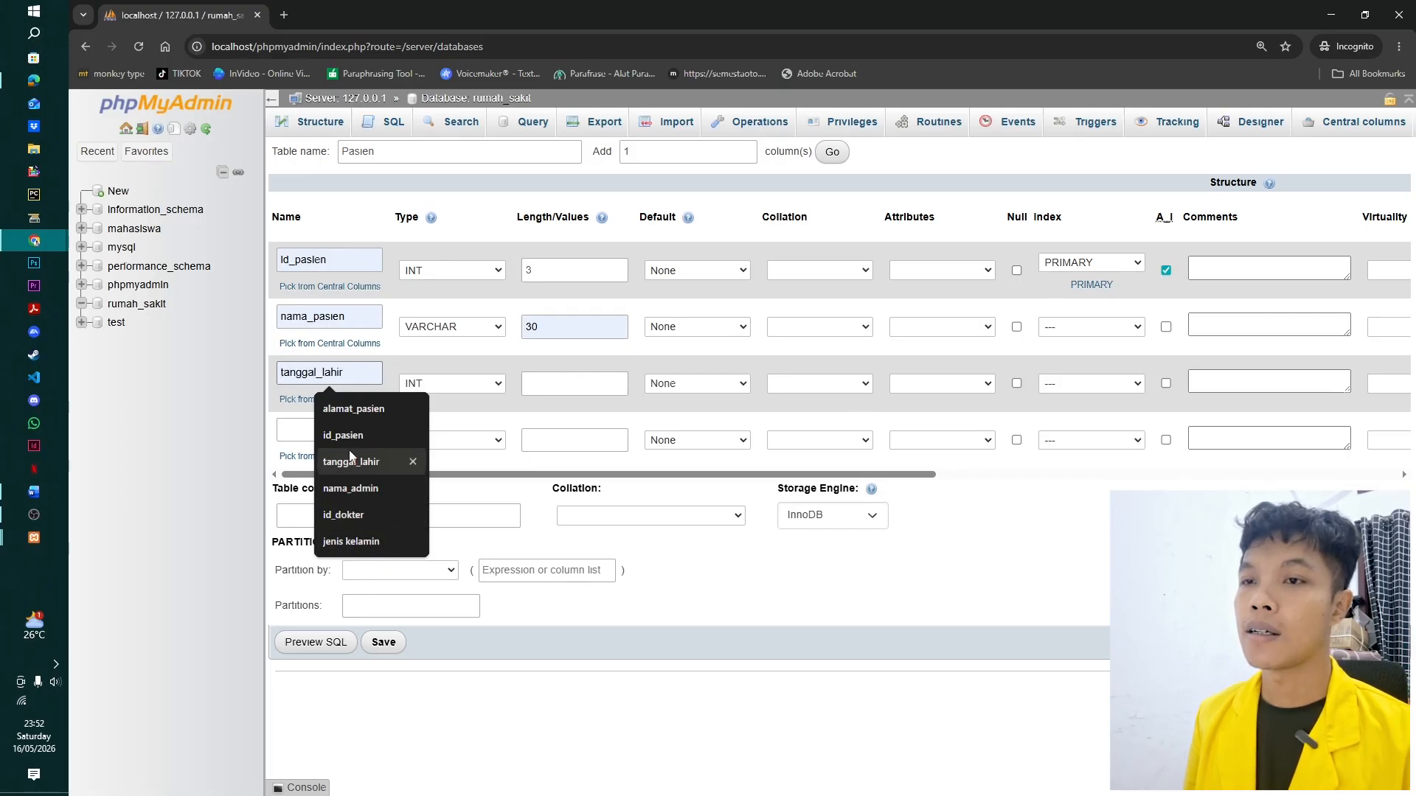
click(374, 413)
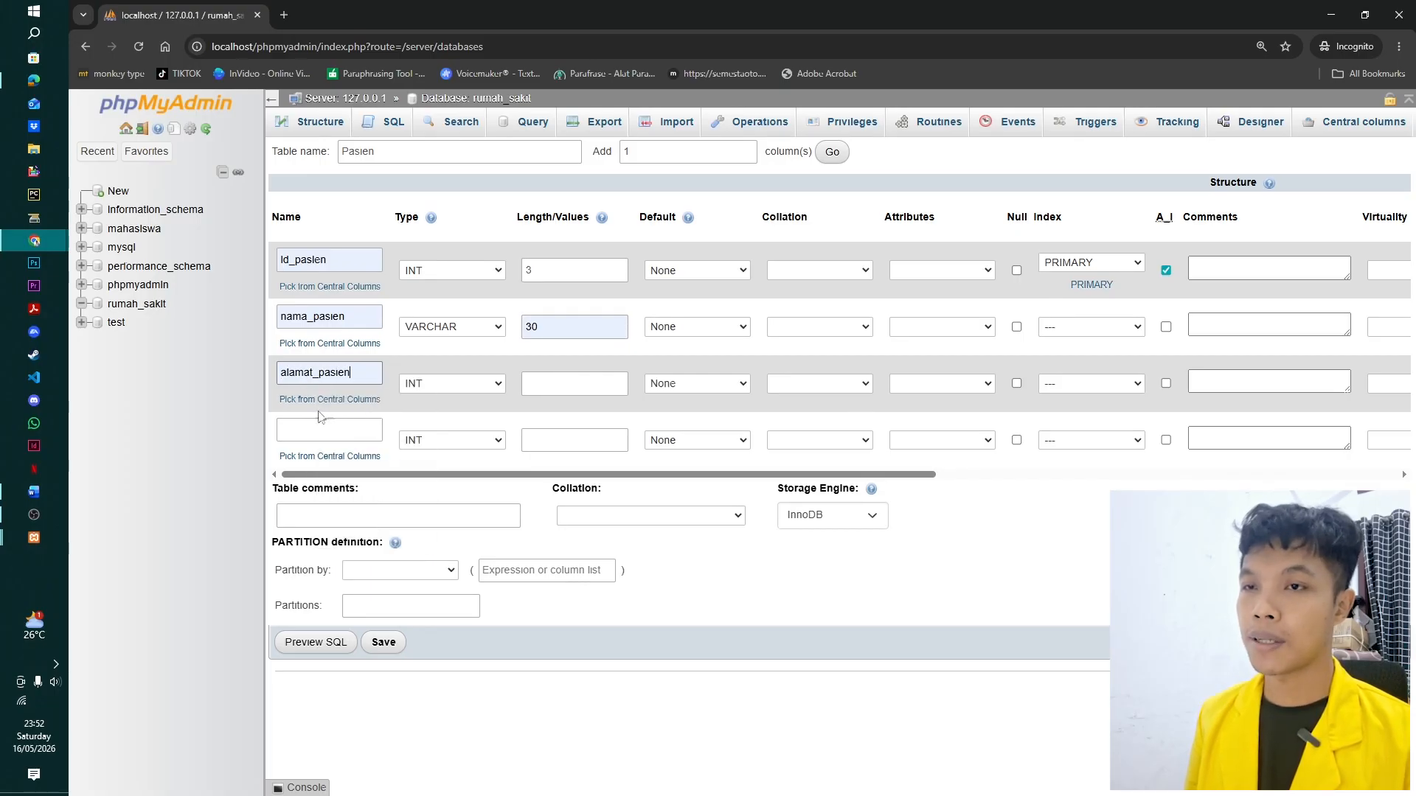
click(472, 384)
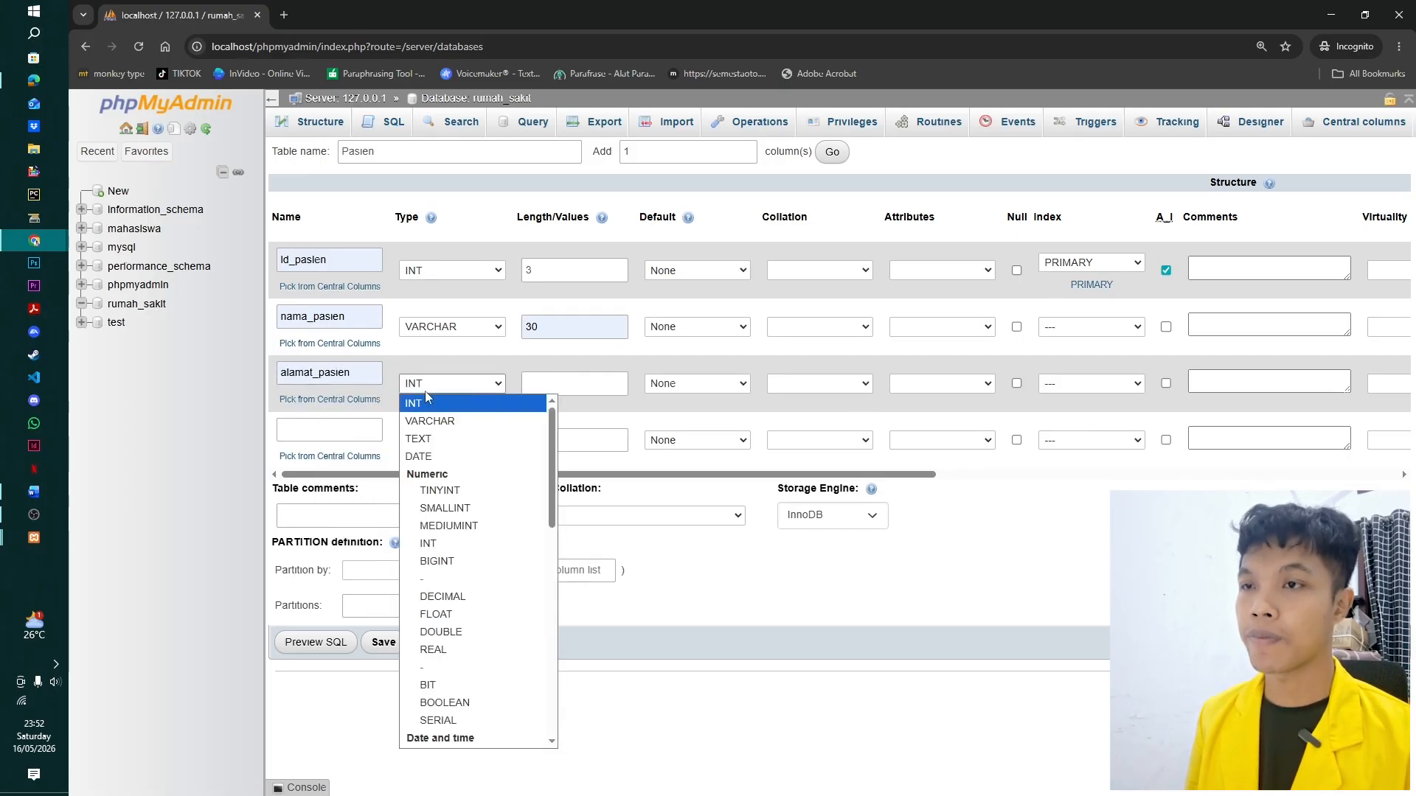
click(458, 427)
click(537, 384)
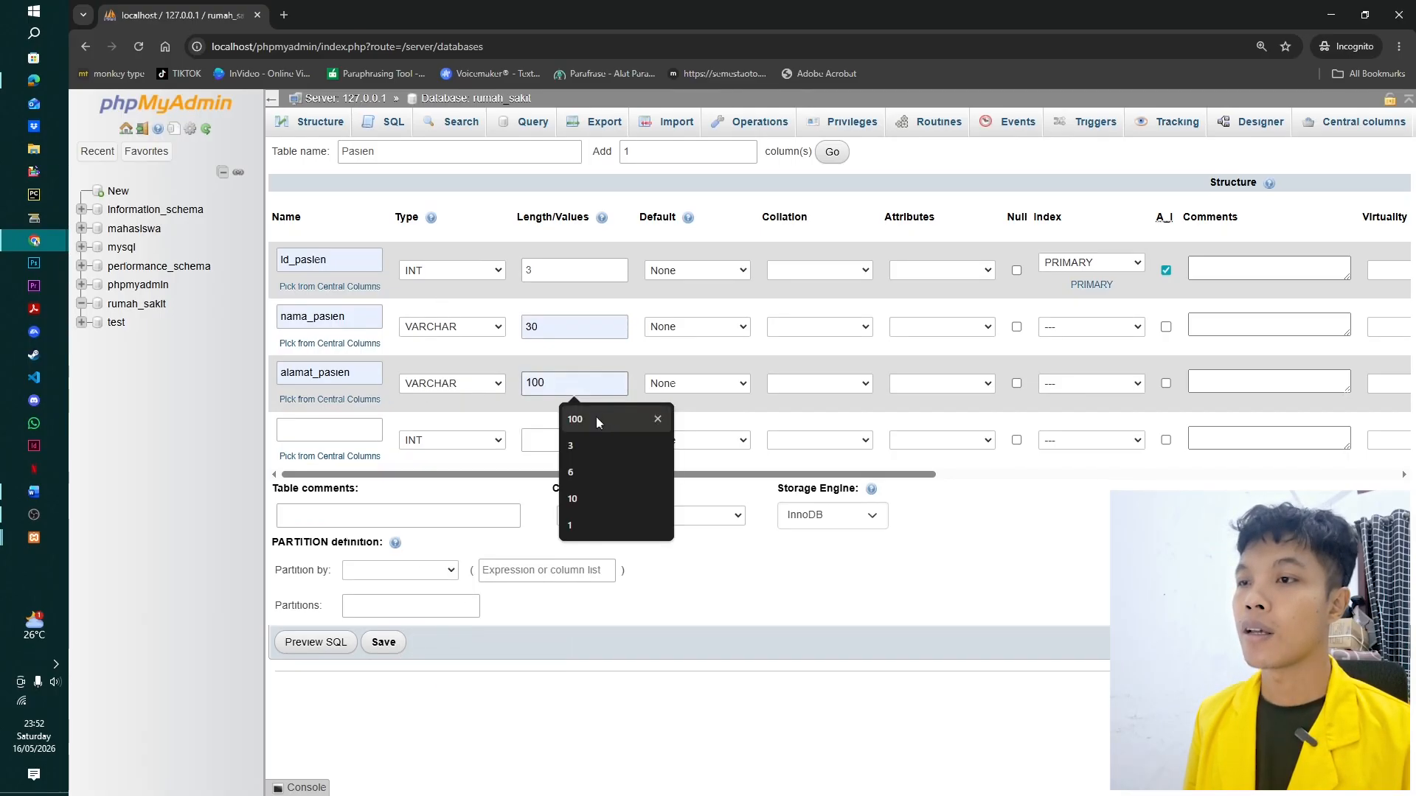
click(592, 417)
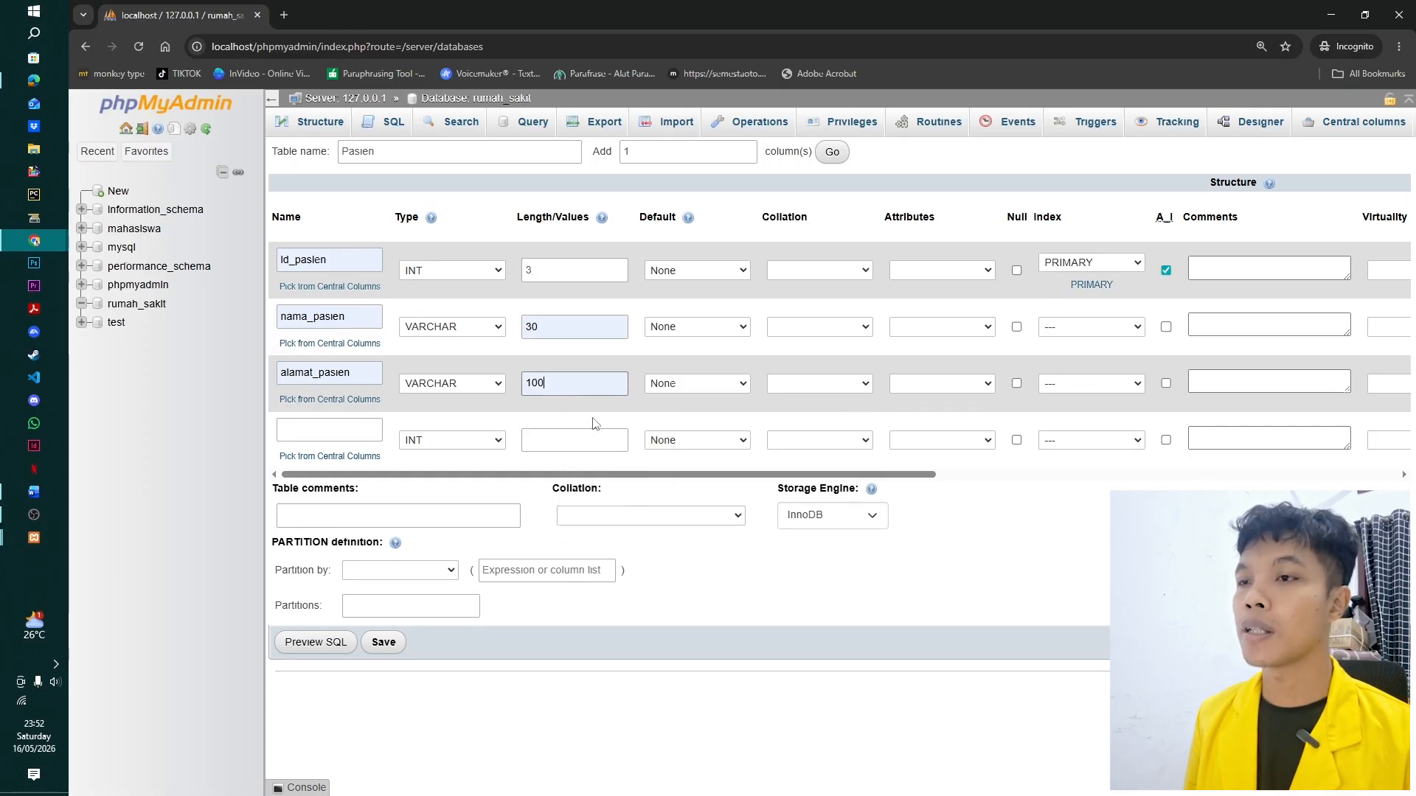
Define the fourth column as jenis_kelamin with type VARCHAR and length 1, and save the Pasien table.
click(320, 430)
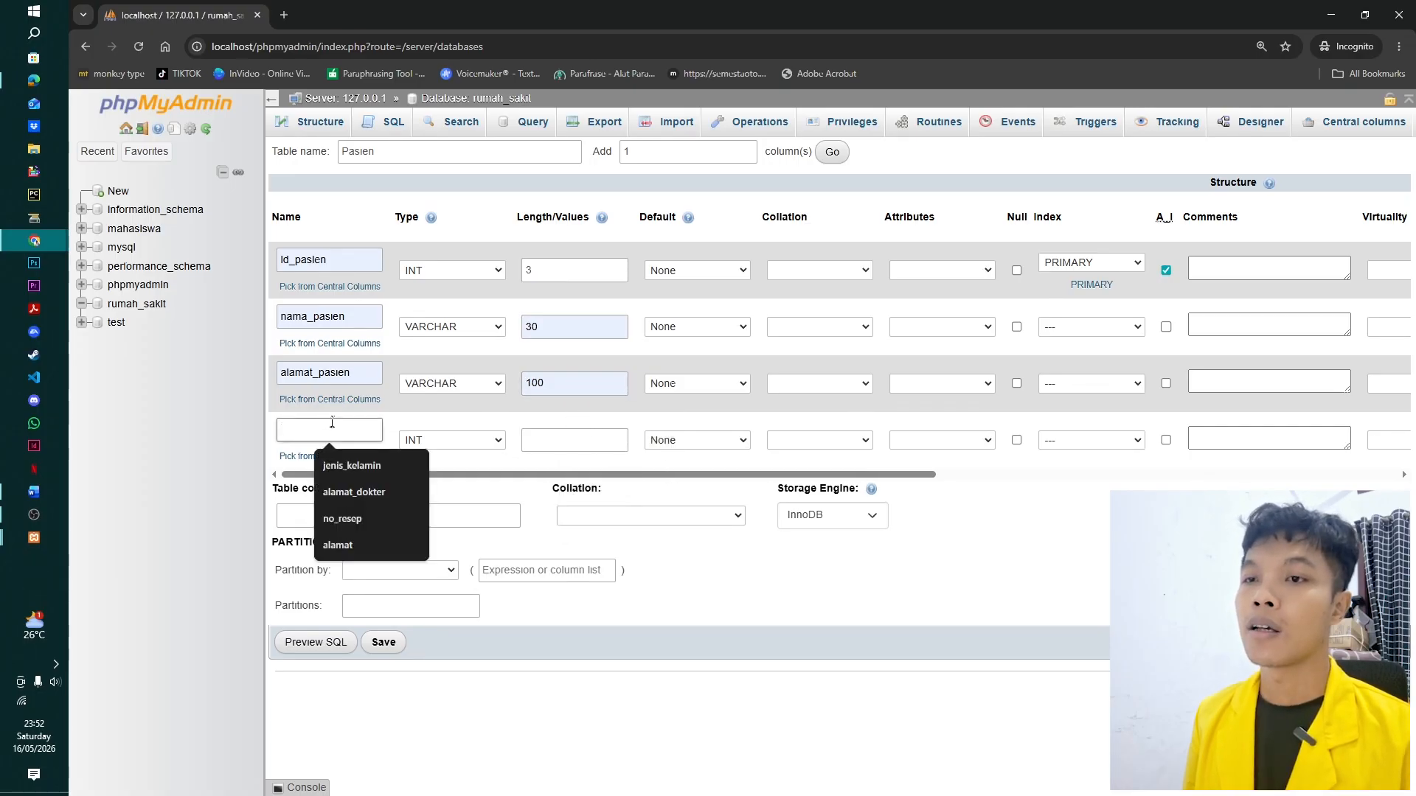
click(346, 464)
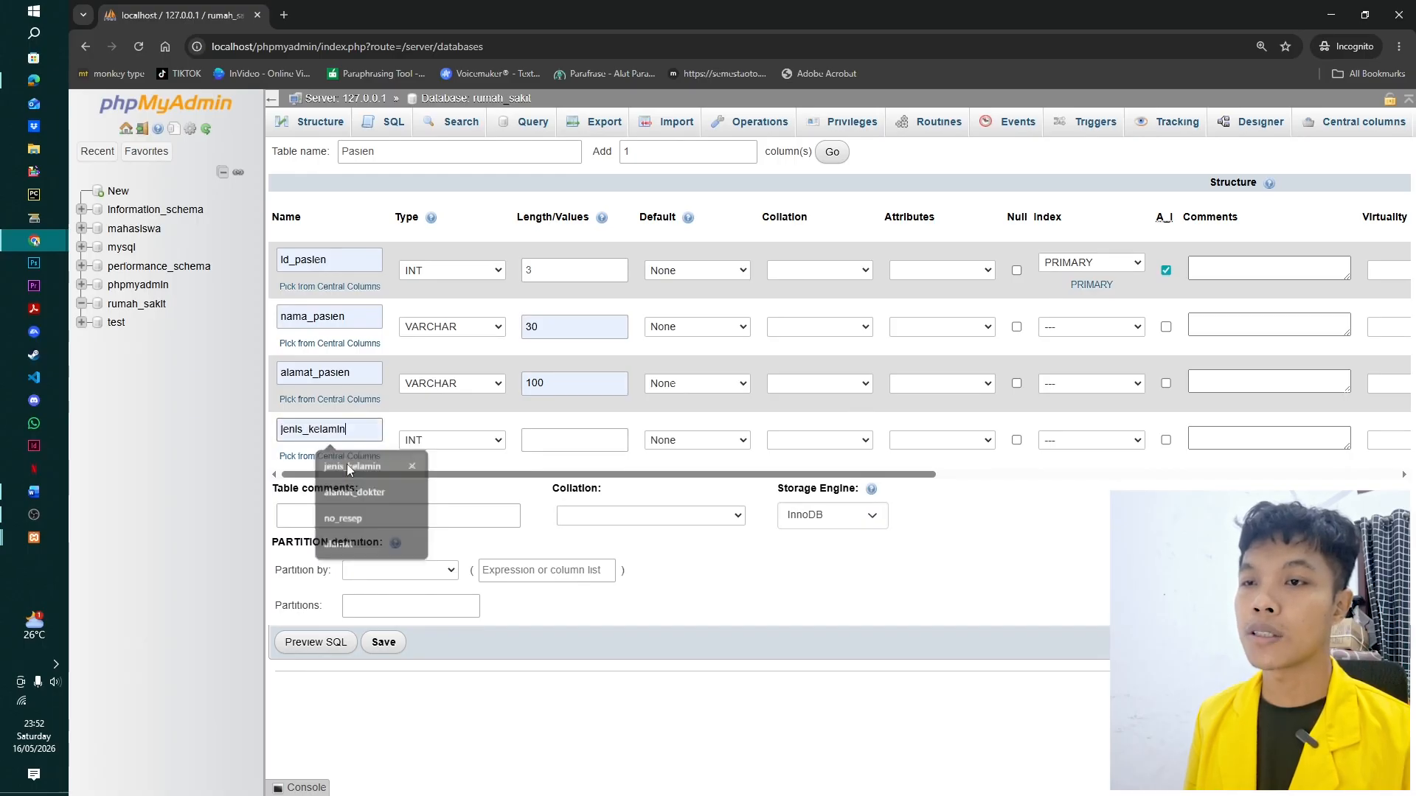
click(454, 441)
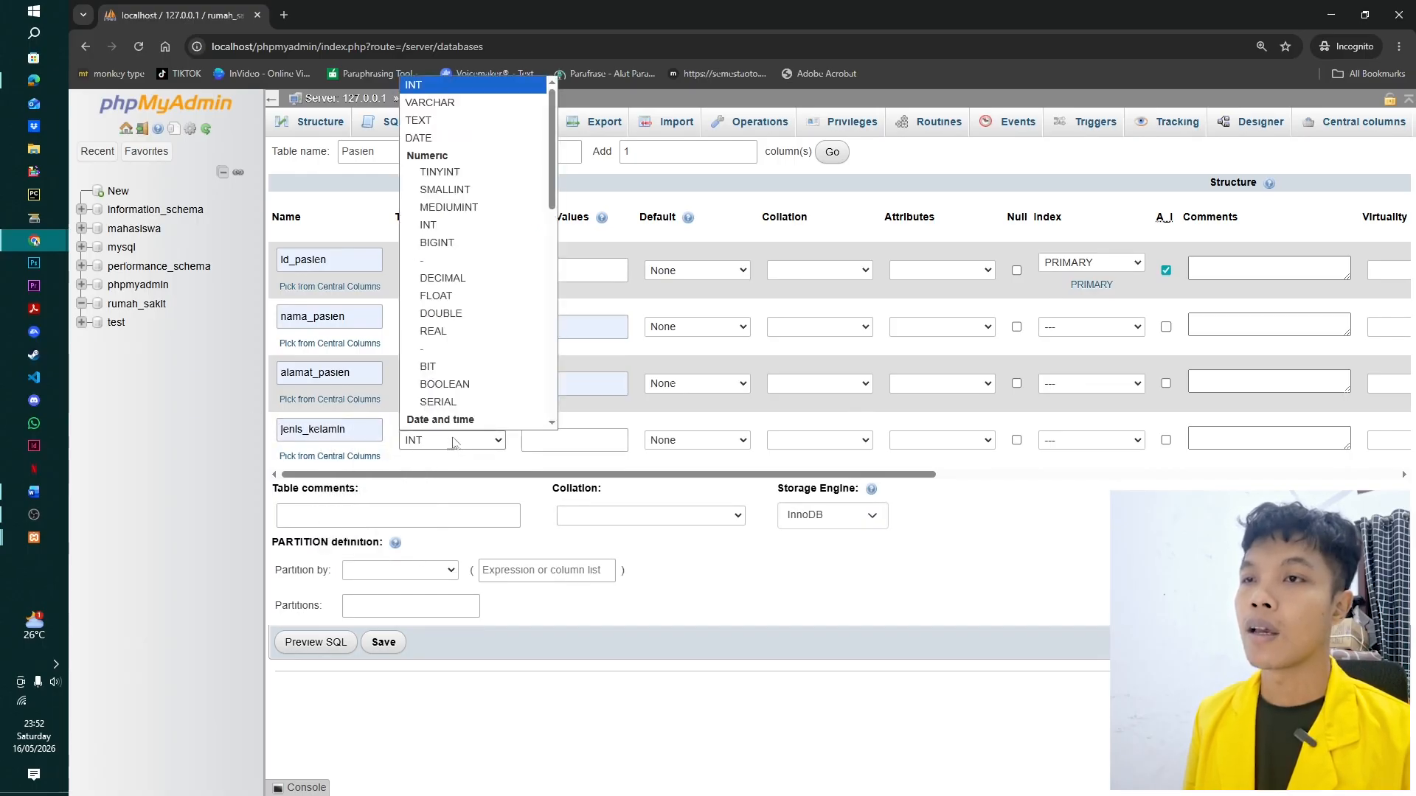
click(458, 104)
click(578, 440)
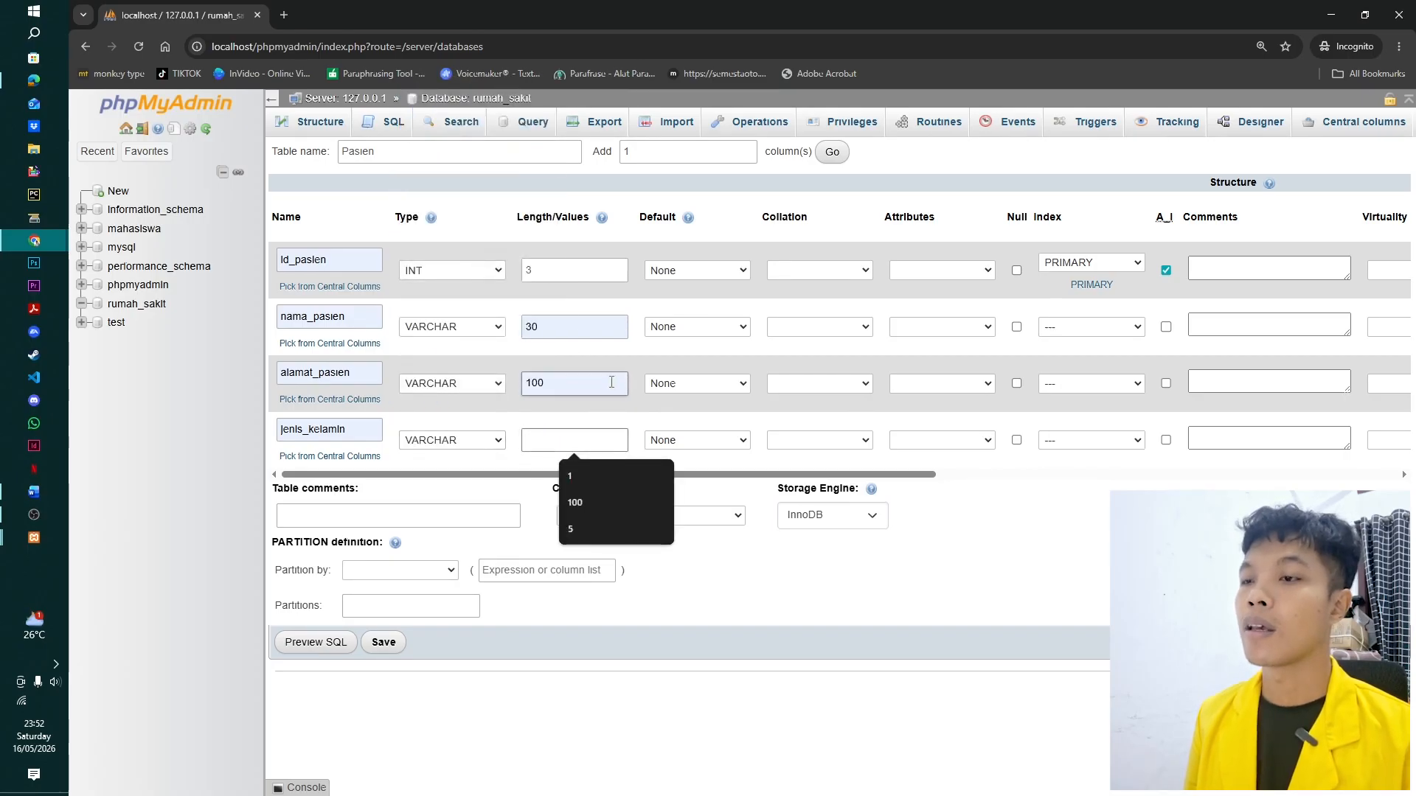
click(573, 473)
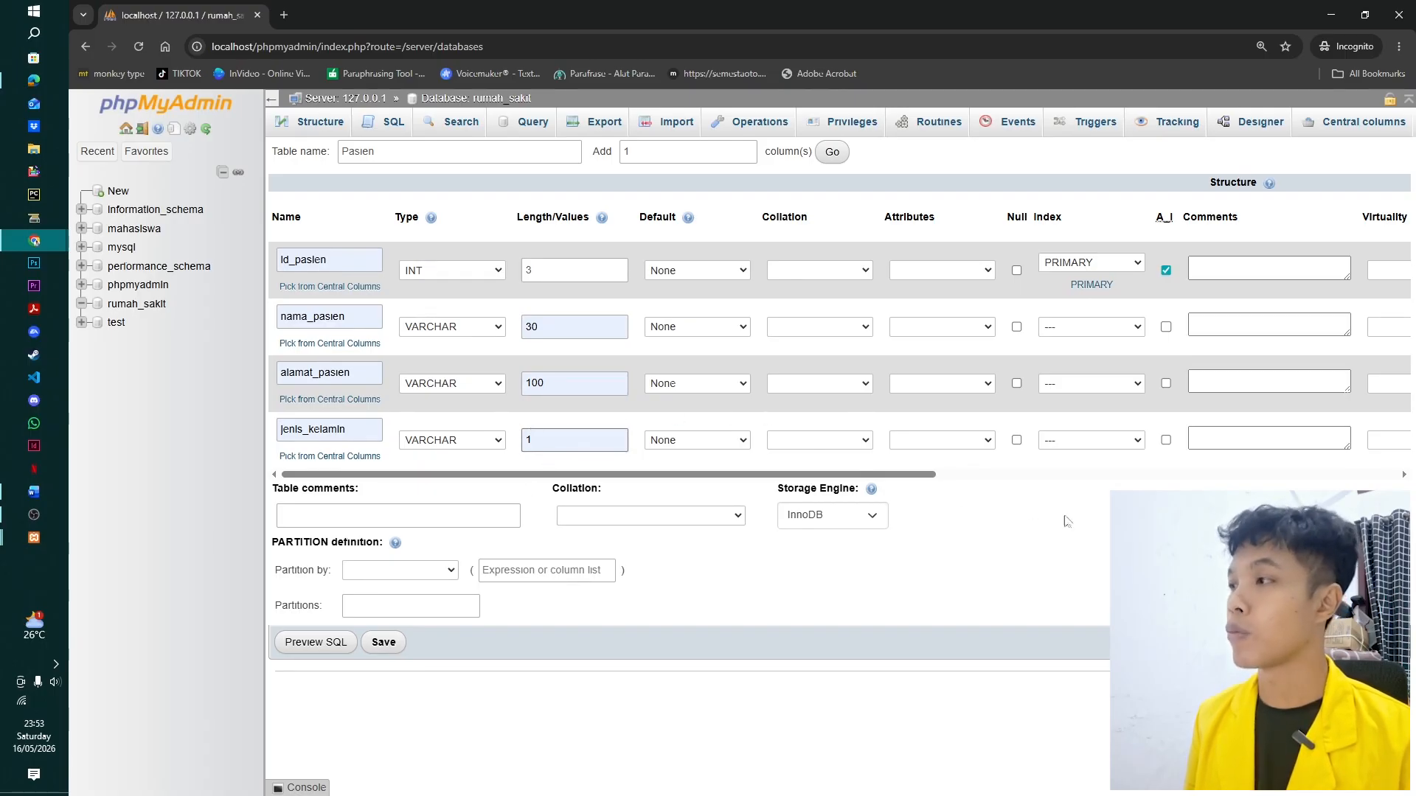
click(383, 642)
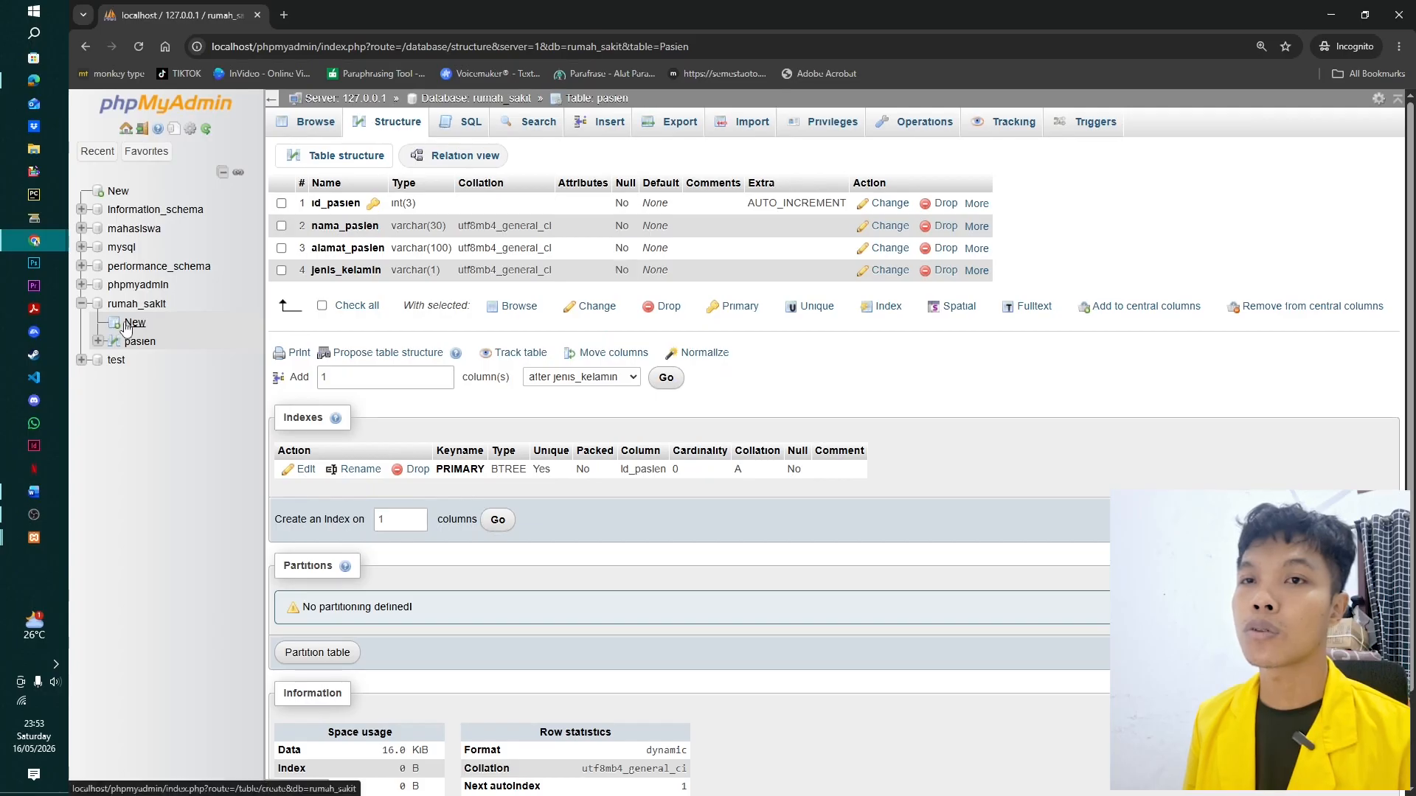
Review the saved pasien table's structure and consult the ERD in the Tugas 2 PDF for the remaining tables.
click(369, 156)
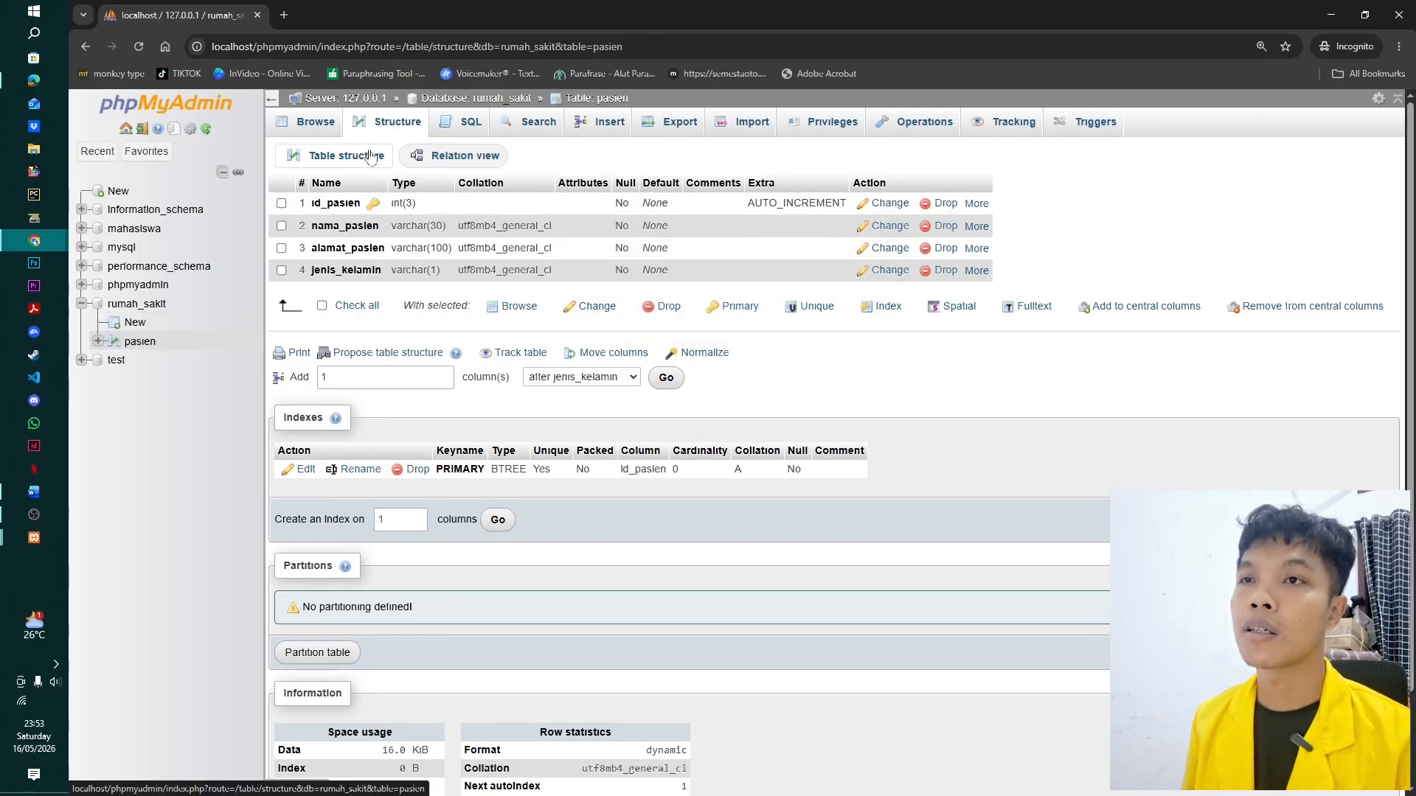
scroll(421, 498, down, 1)
scroll(420, 497, down, 1)
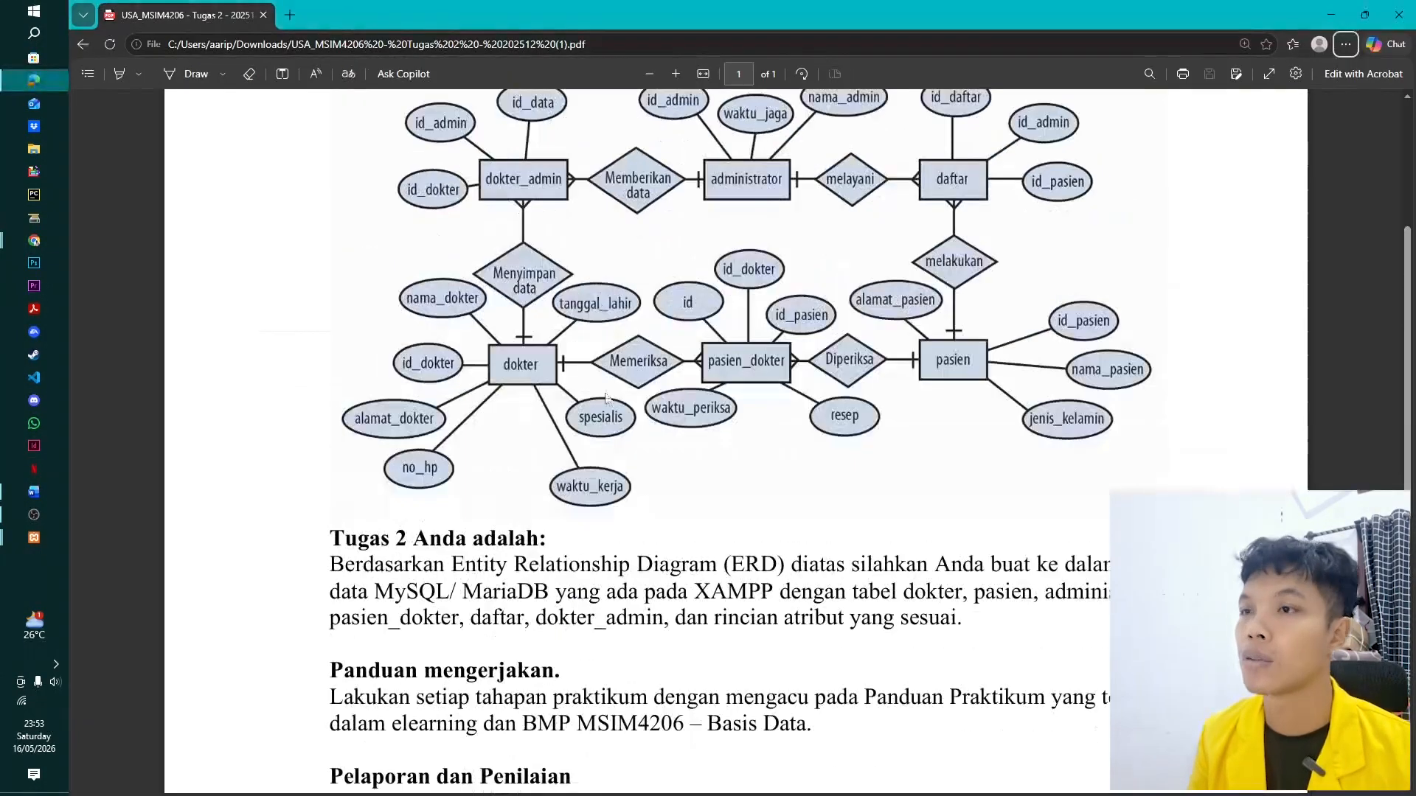
key(alt+Tab)
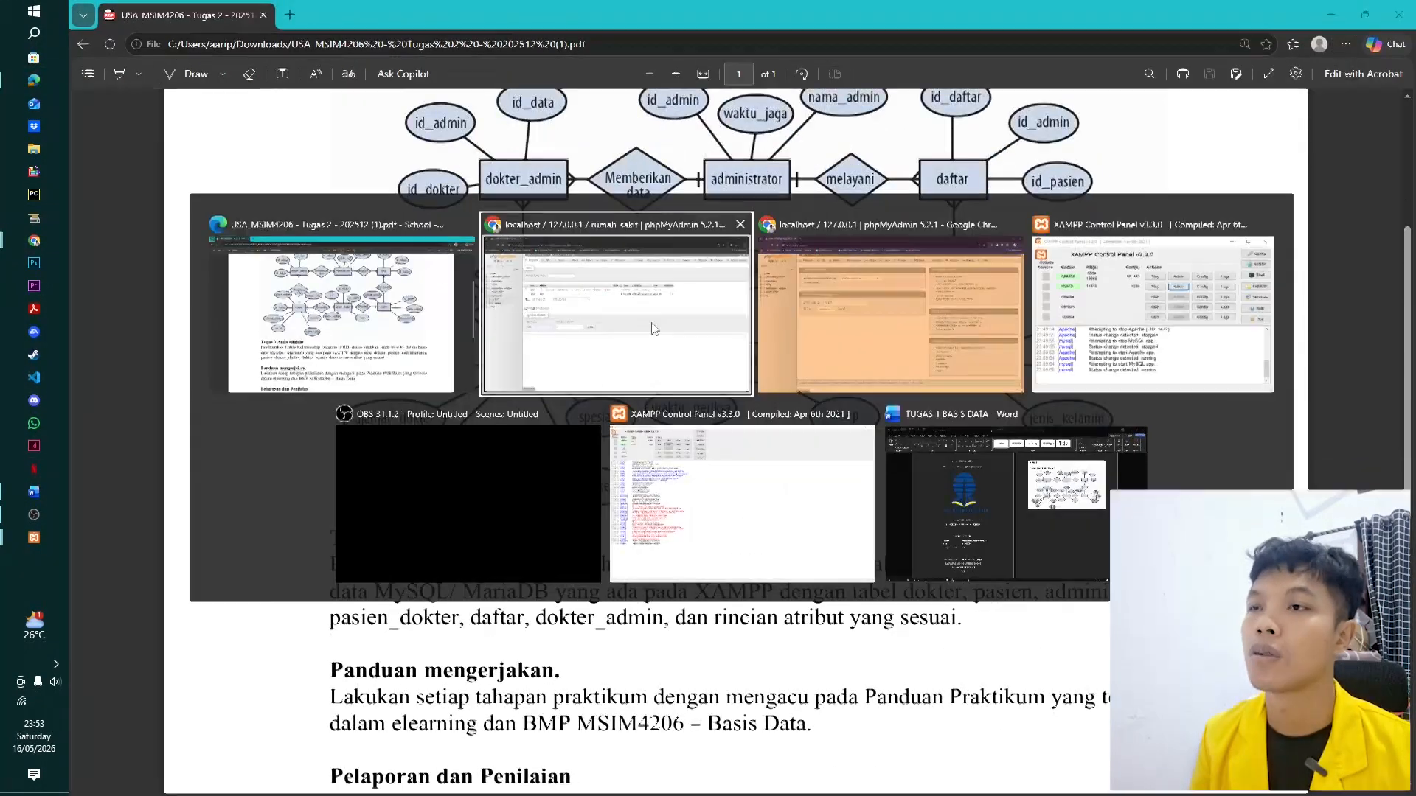
Create the administrator table with id_admin as INT 3, nama_admin as VARCHAR 30 and waktu_jaga as DATE.
click(357, 317)
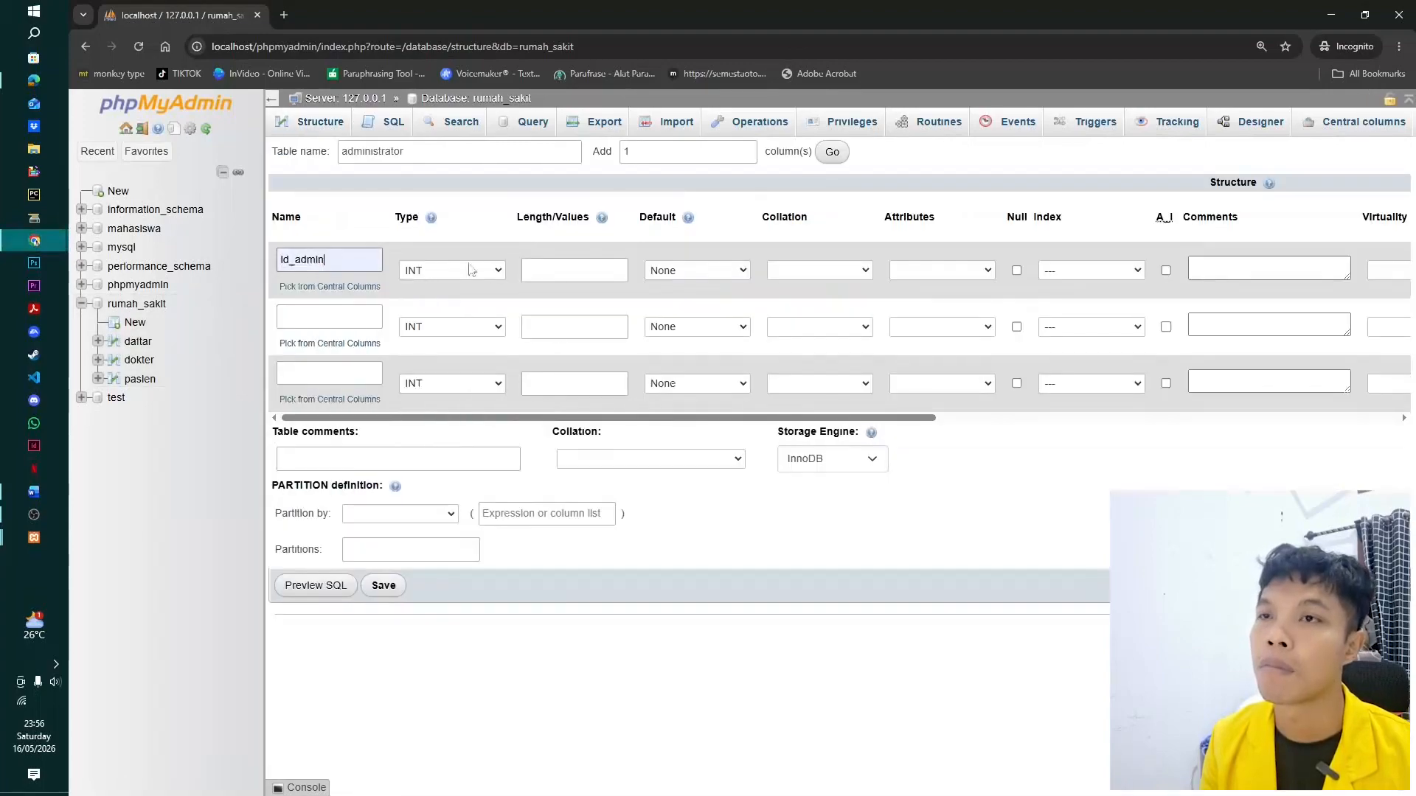
click(332, 316)
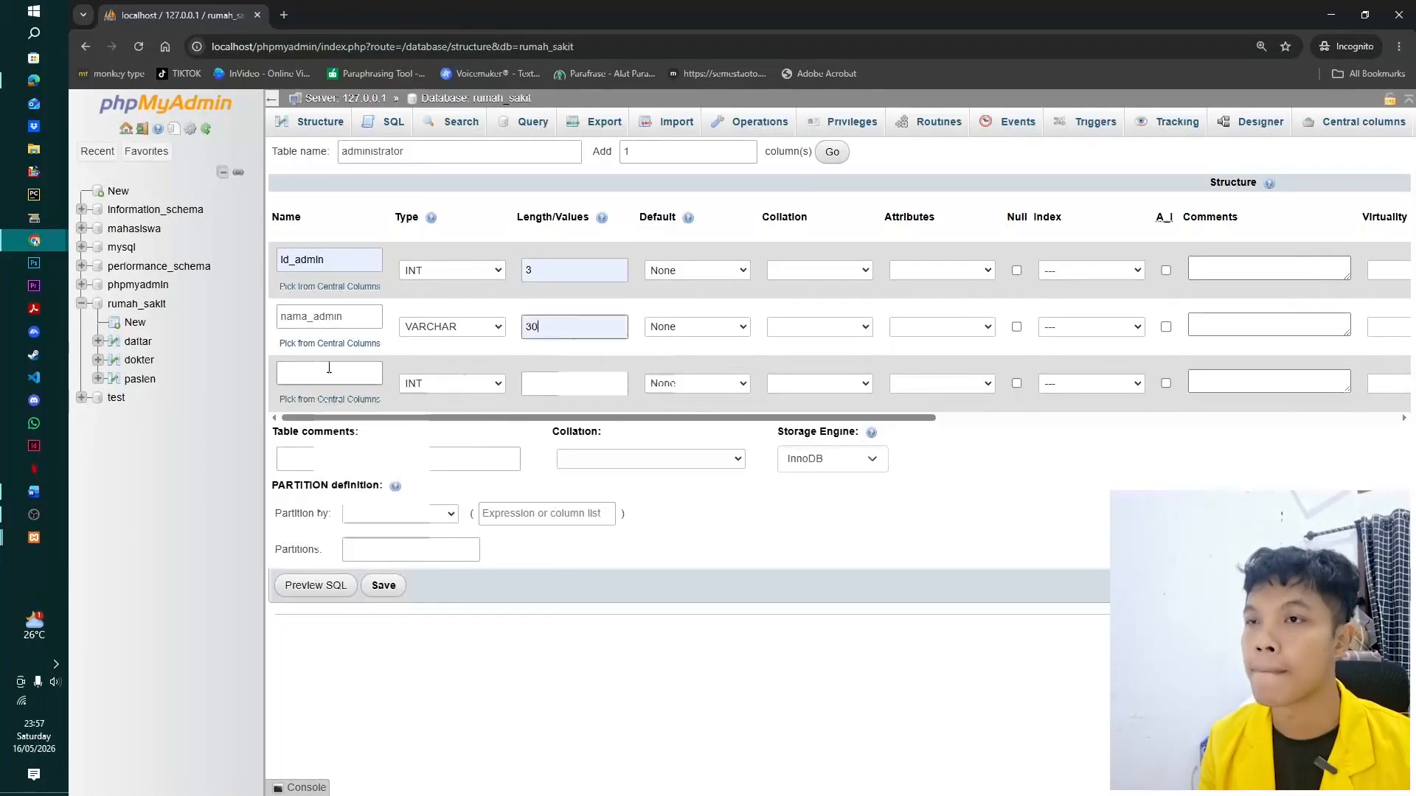
text(waktu)
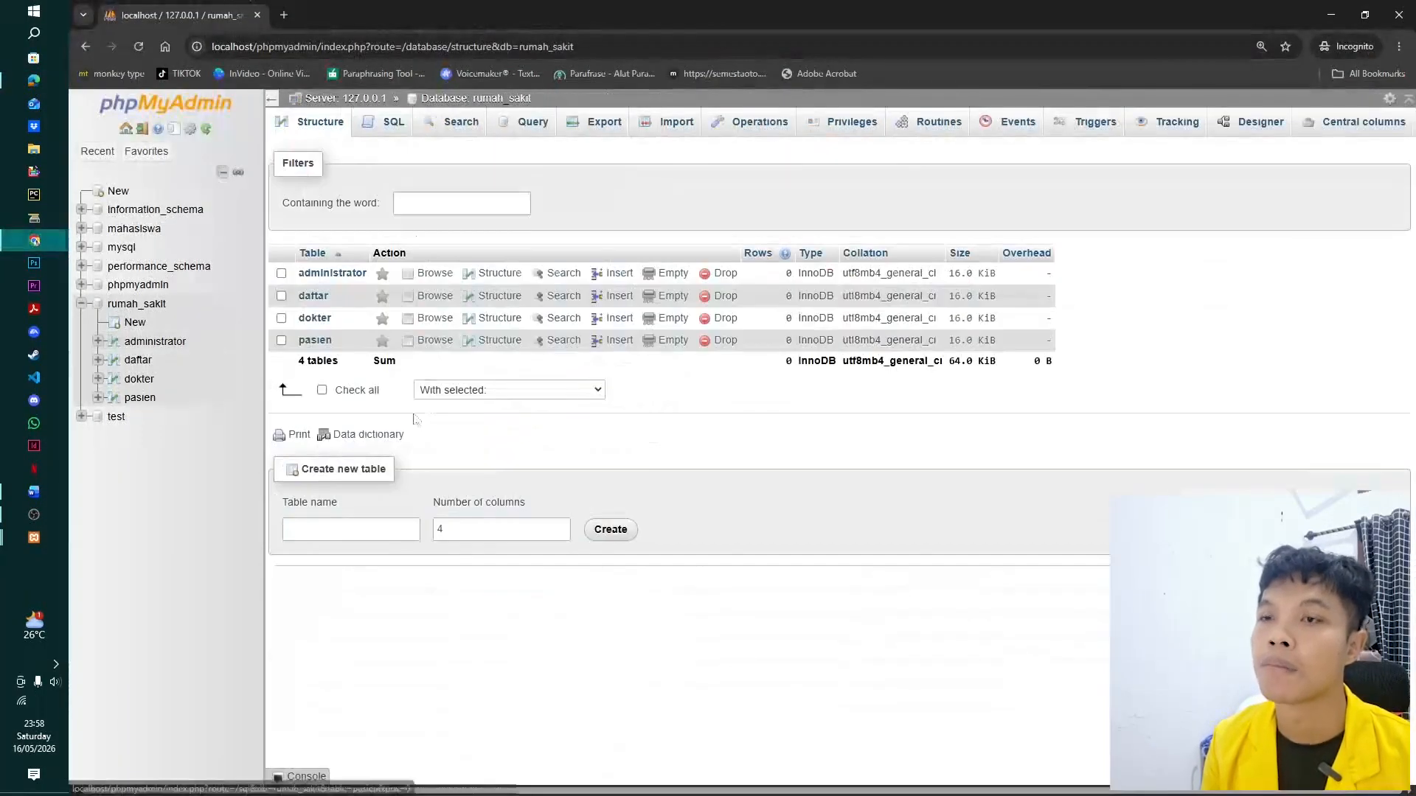
Create the dokter_admin and pasien_dokter tables, giving pasien_dokter the columns id, id_dokter, id_pasien, waktu_periksa as DATE and resep as VARCHAR 100.
click(589, 533)
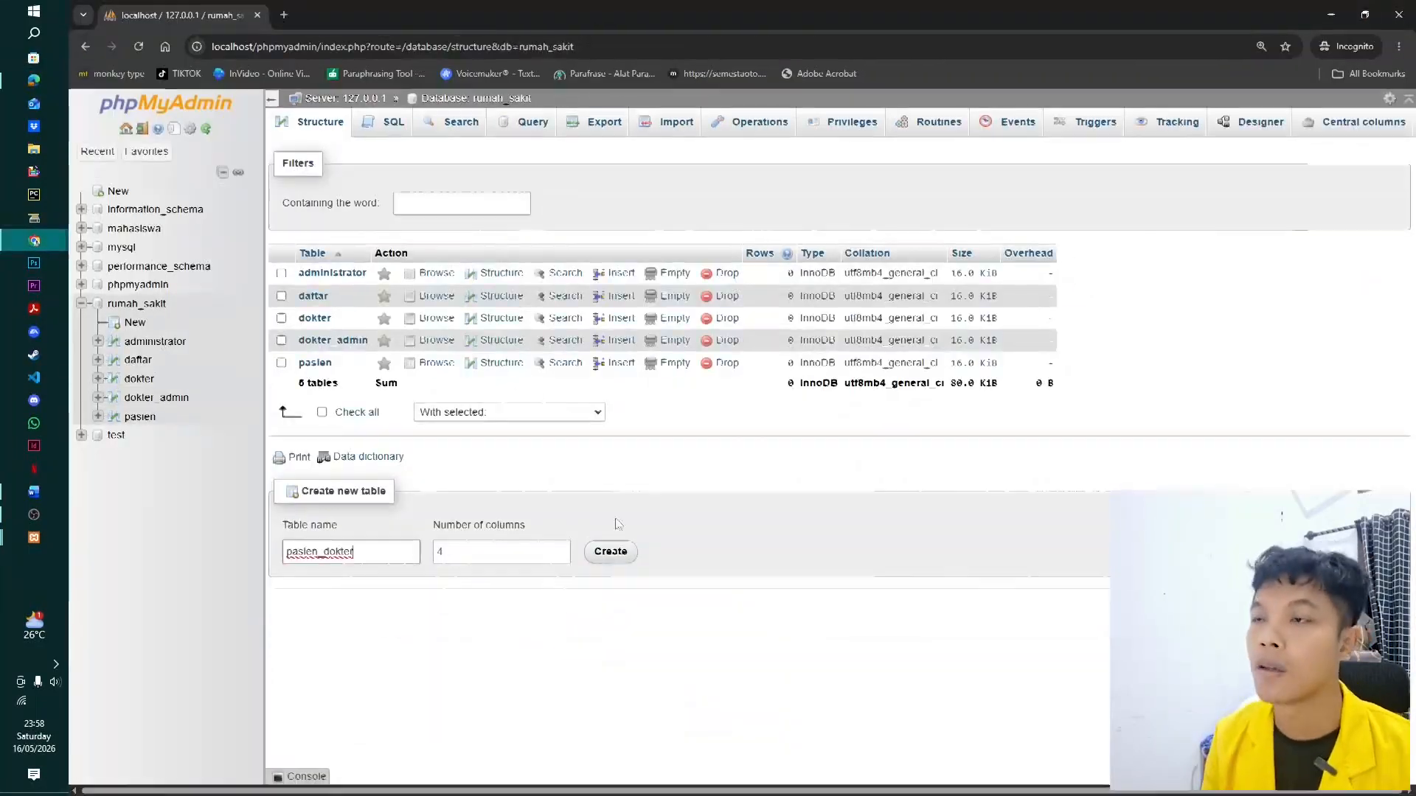
key(alt+Tab)
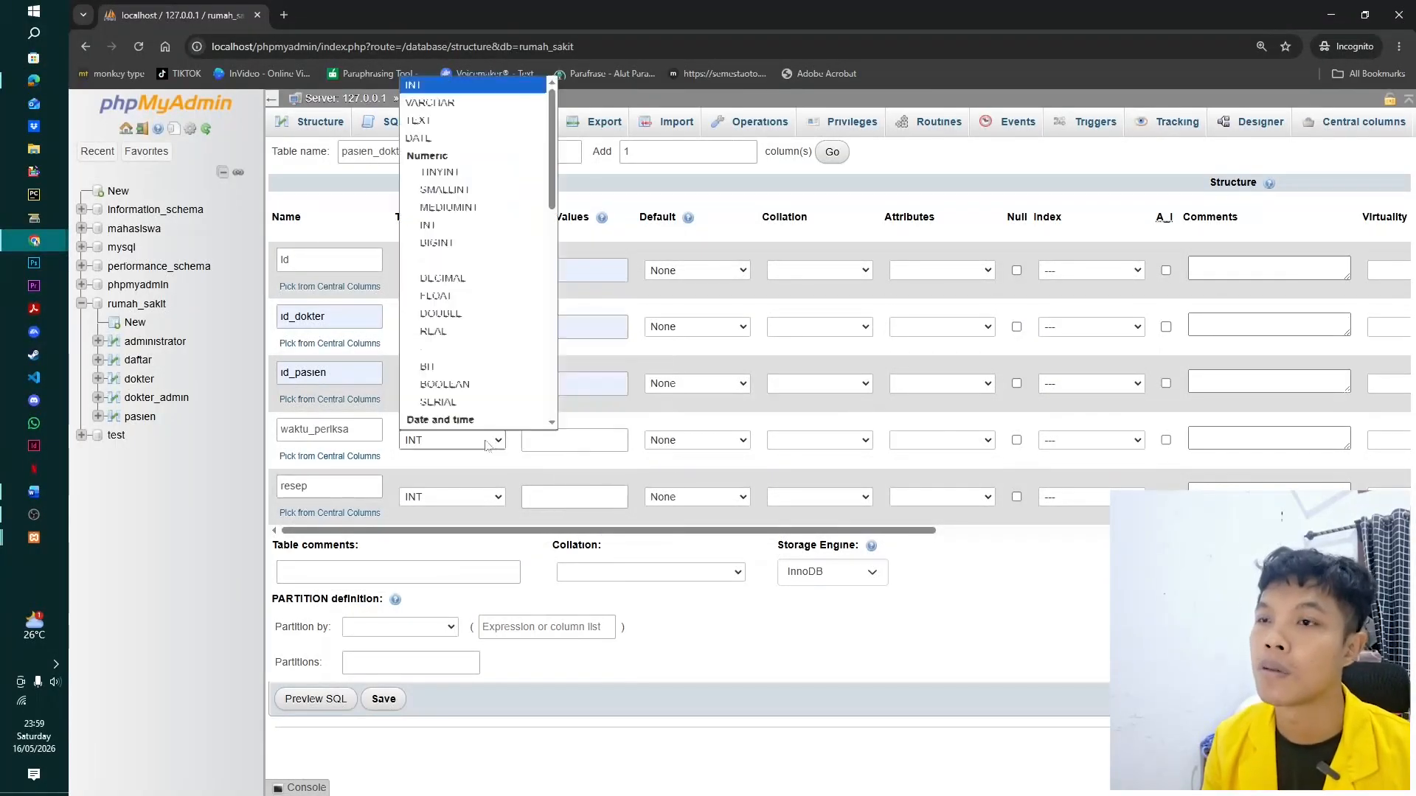
click(553, 434)
click(452, 497)
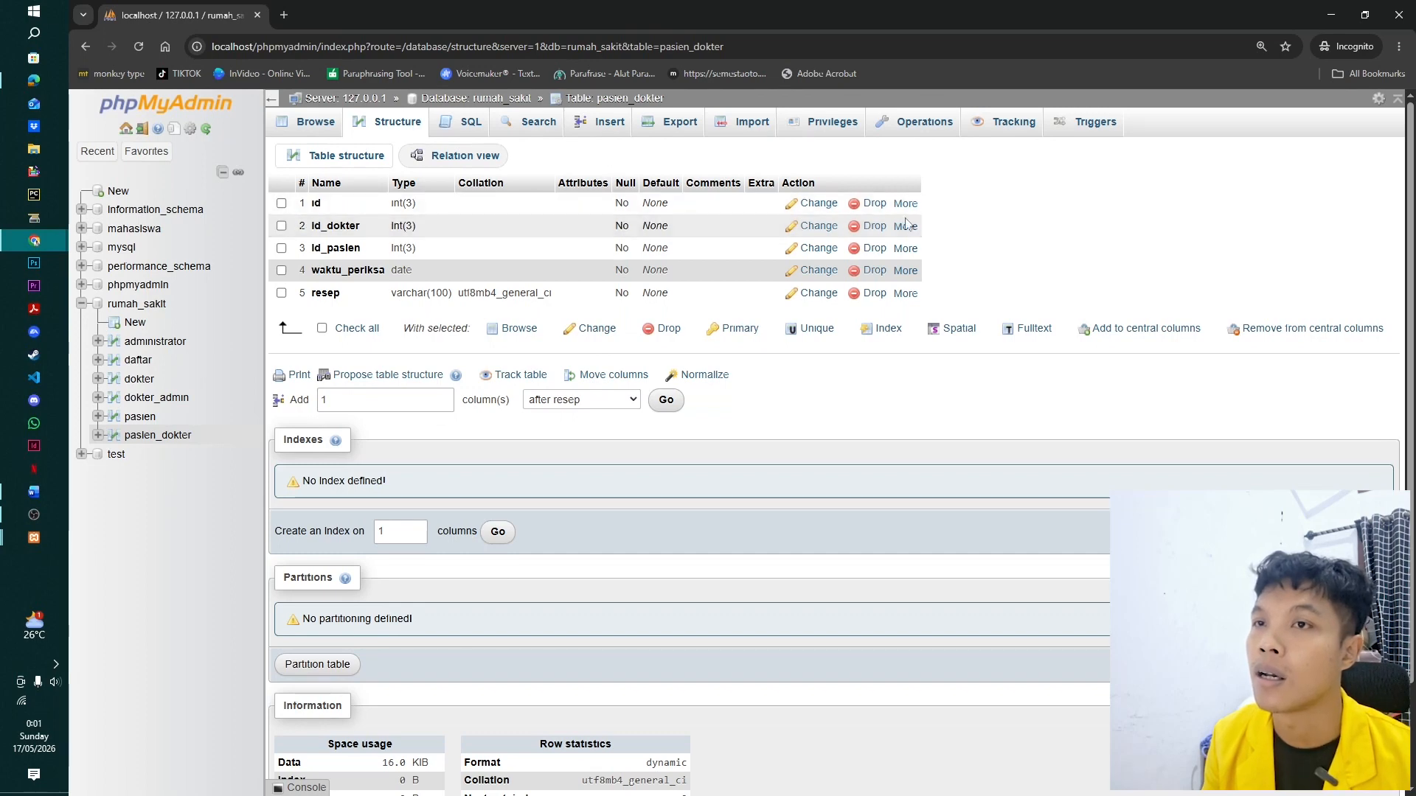
Check the keys in the ERD and add an index on the id_admin column of the administrator table.
key(alt+Tab)
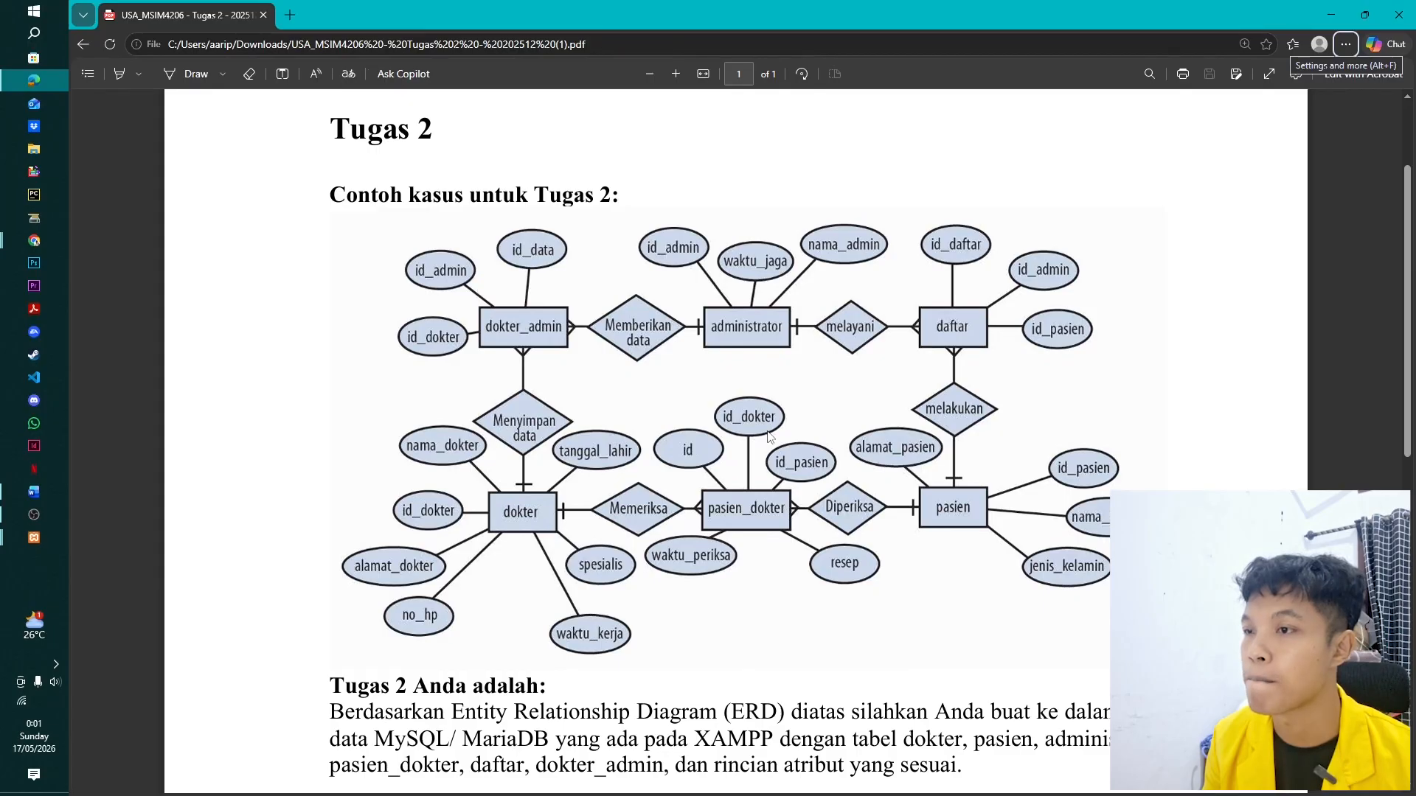
key(alt+Tab)
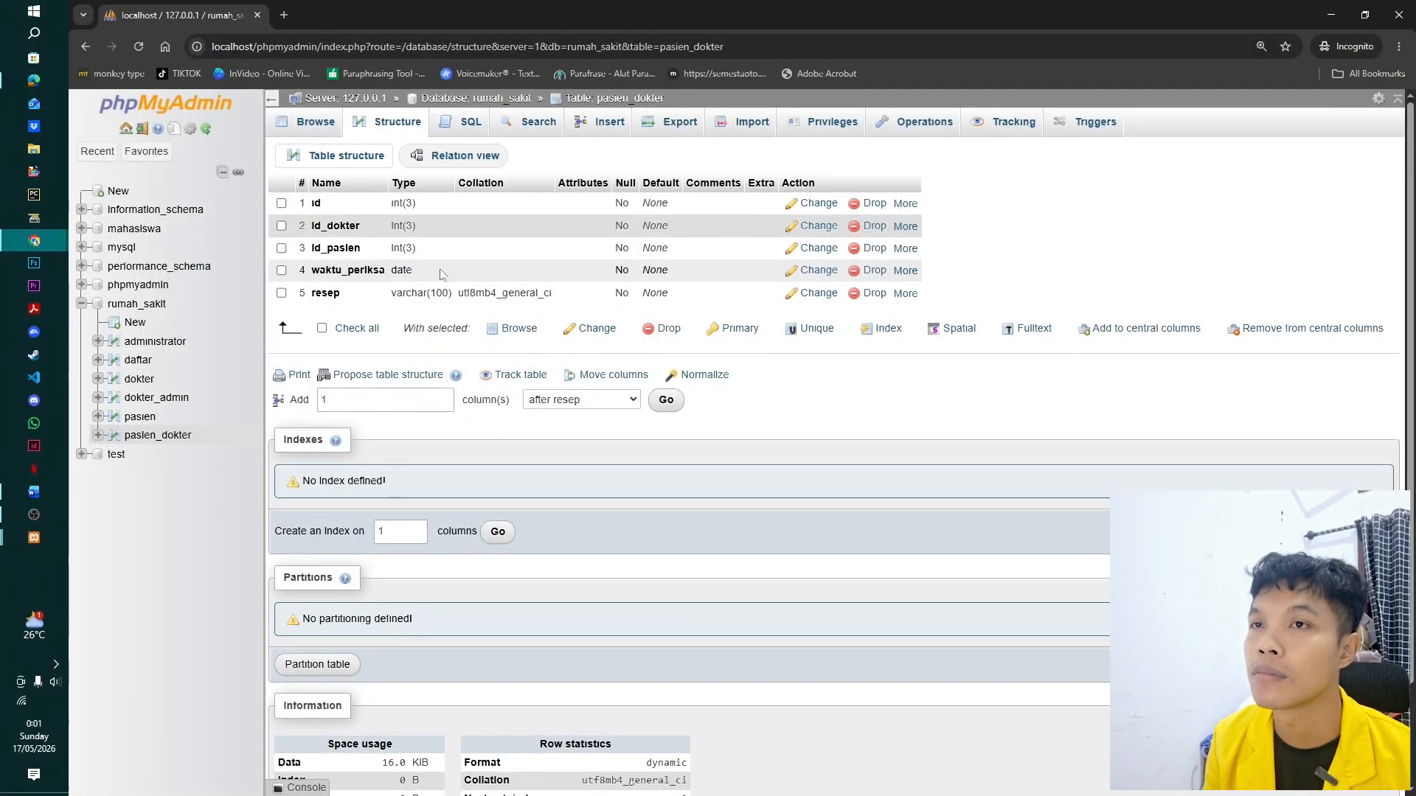
click(161, 344)
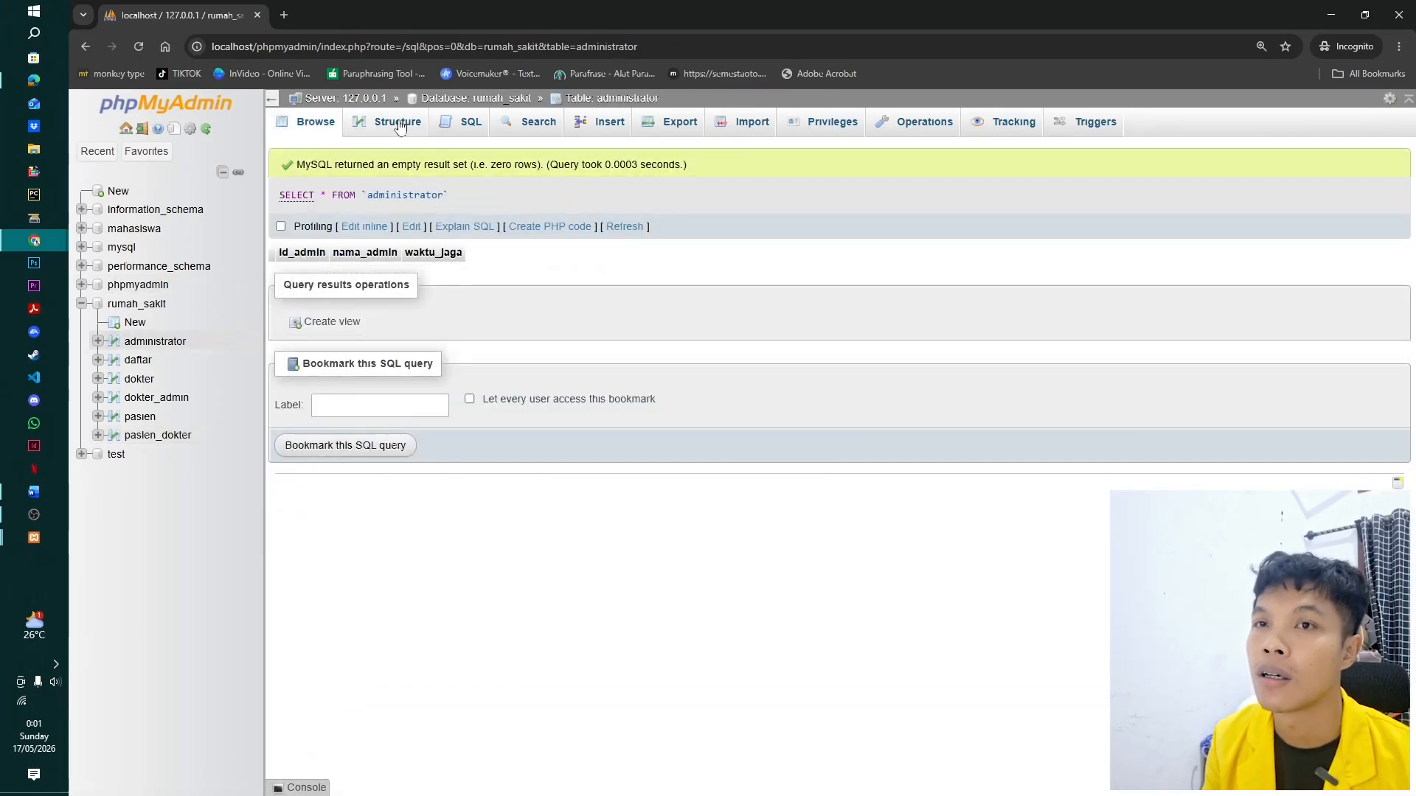
click(396, 126)
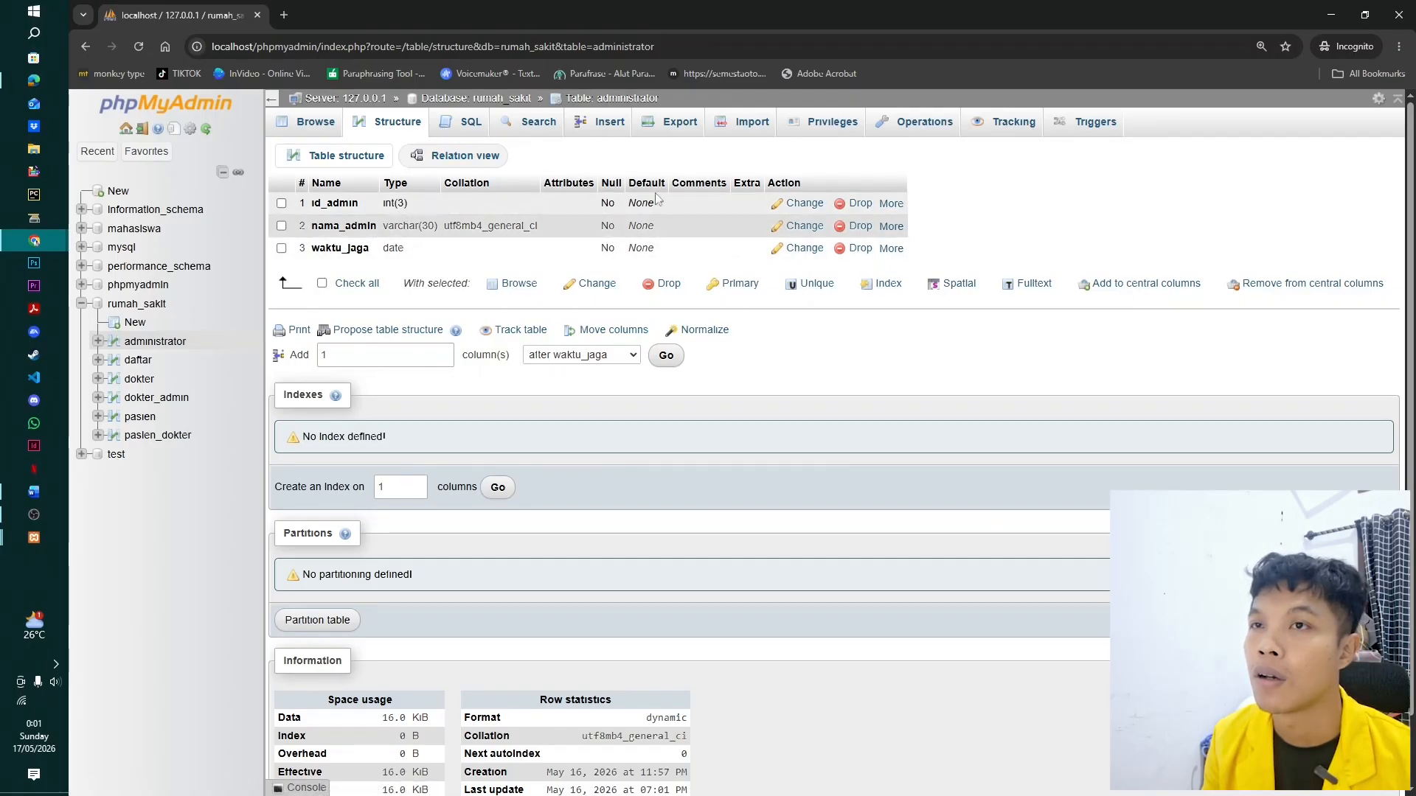
click(890, 206)
click(892, 207)
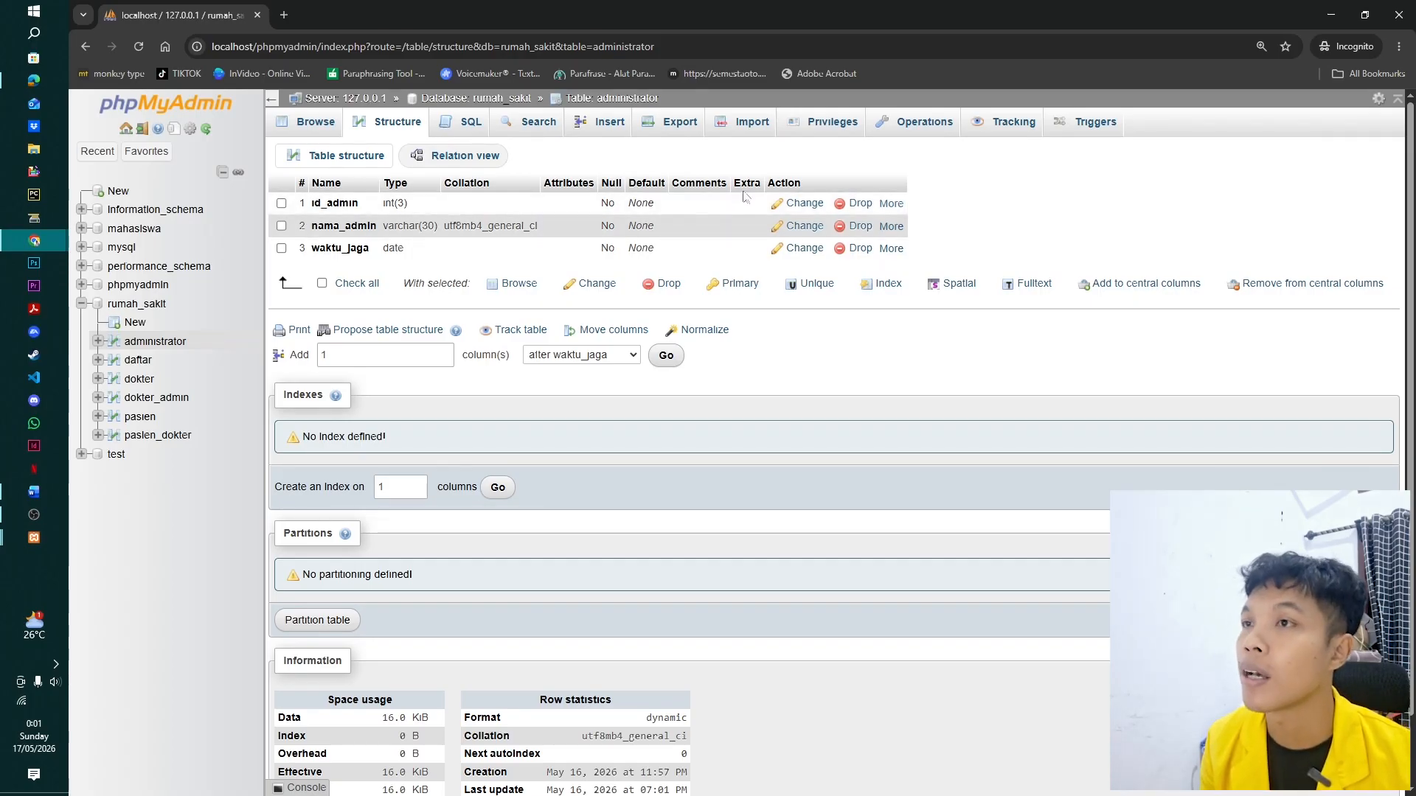
click(890, 206)
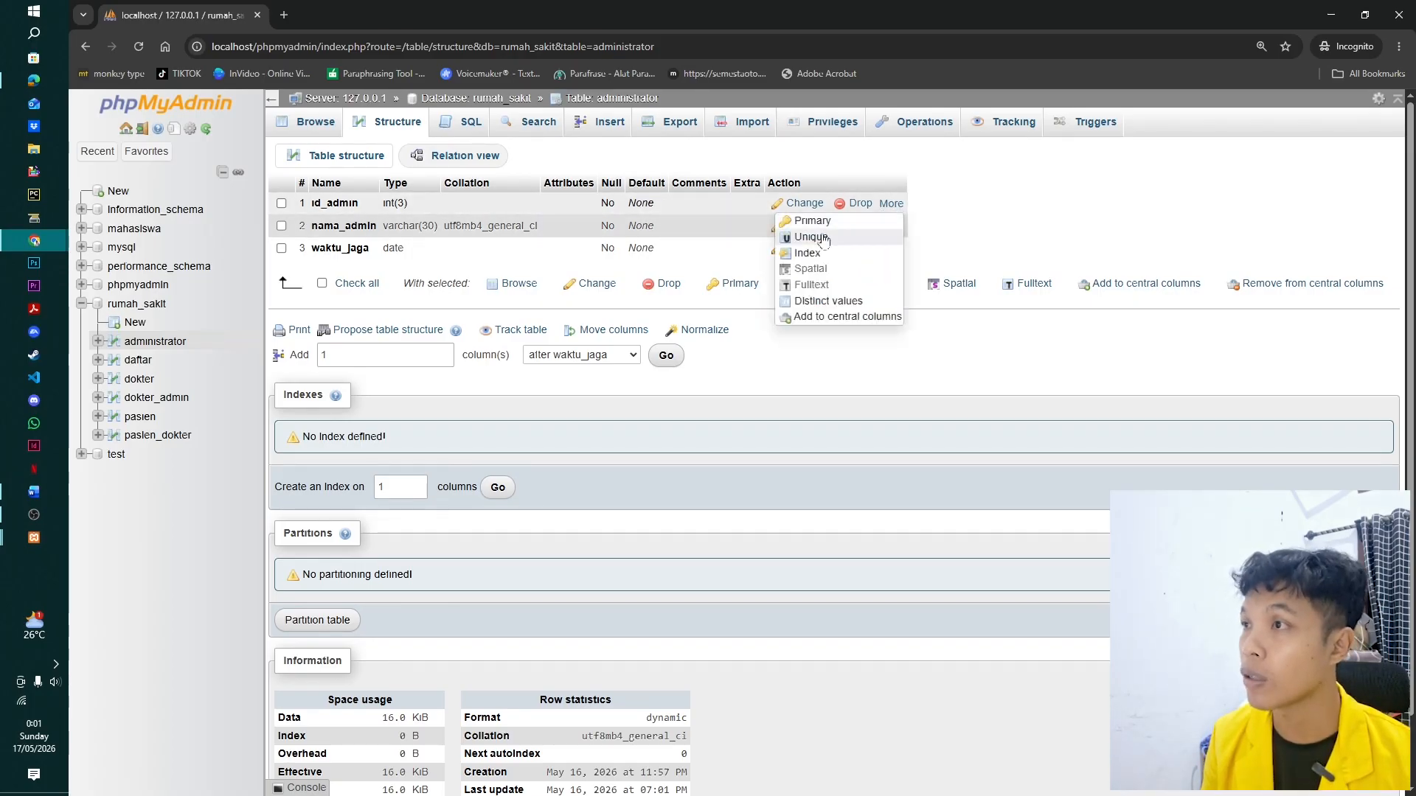
click(806, 254)
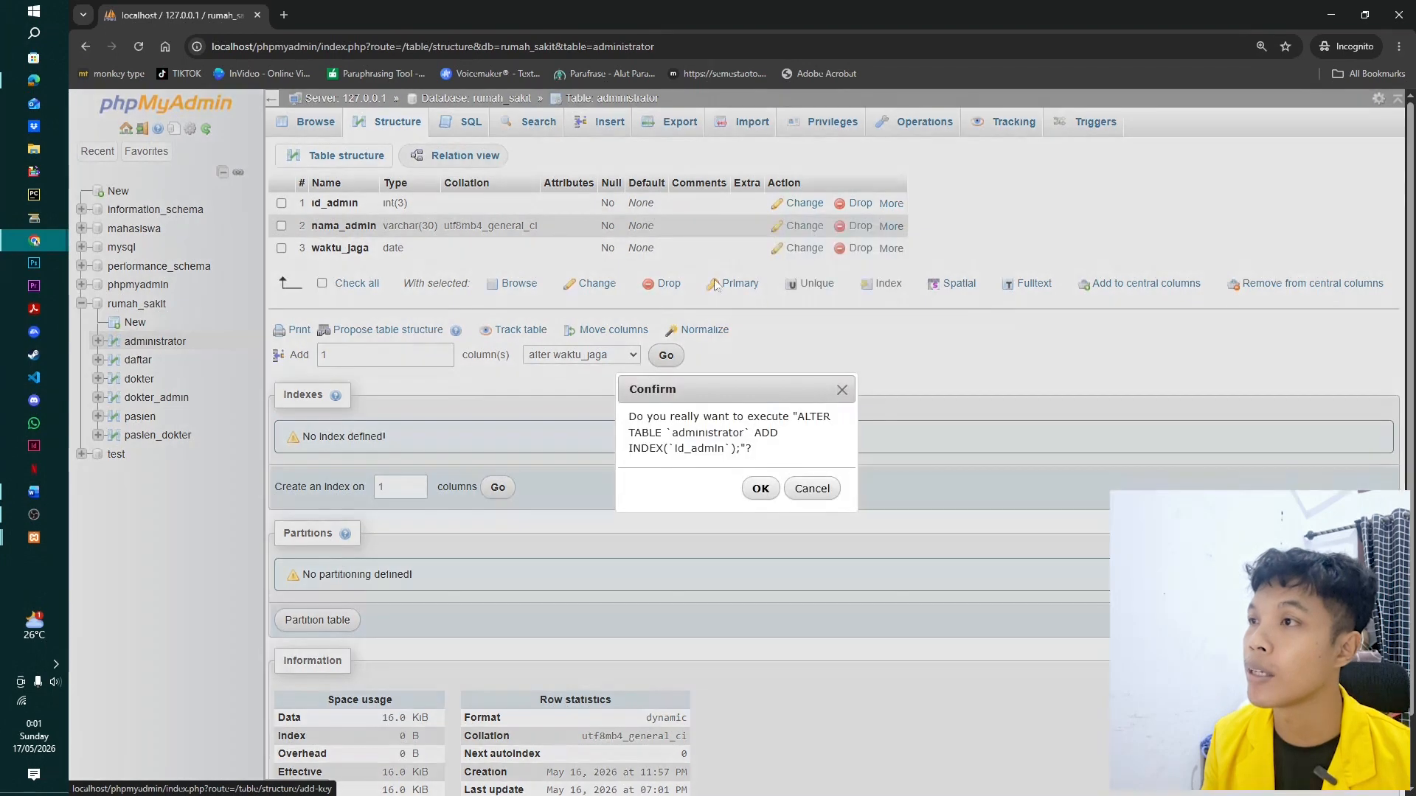
click(759, 491)
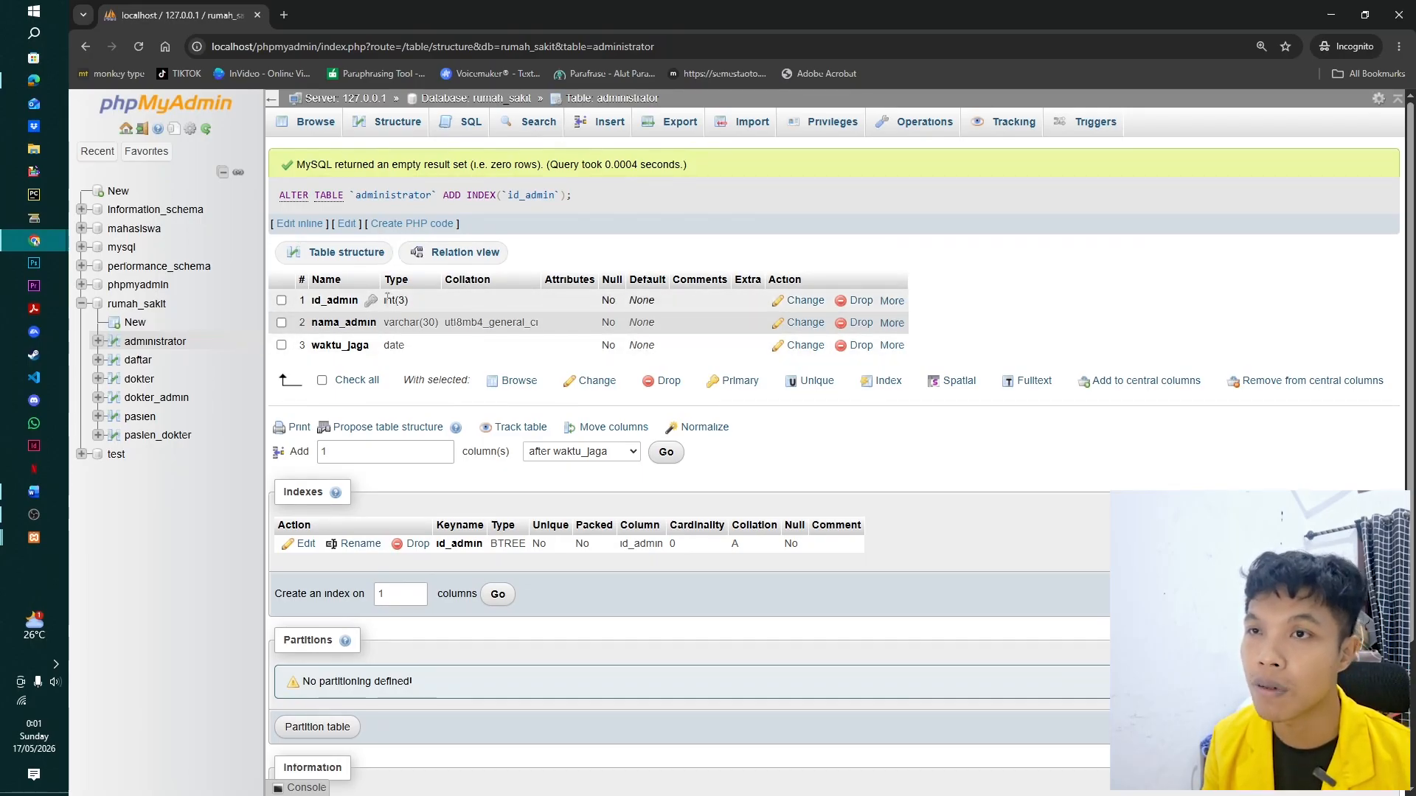
Make id_admin in administrator and id_daftar in daftar auto-increment primary keys, and index the id_admin column of daftar.
click(154, 359)
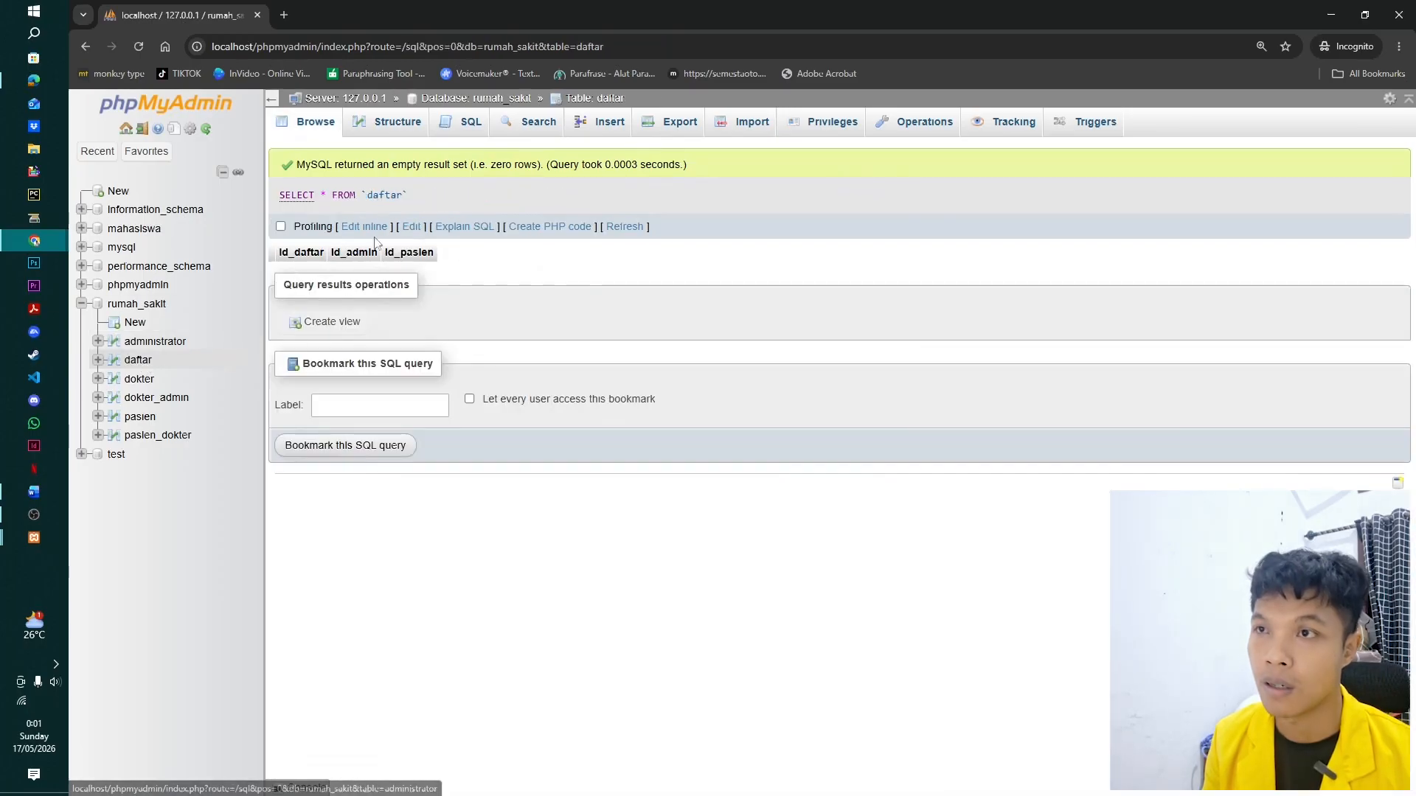
click(413, 128)
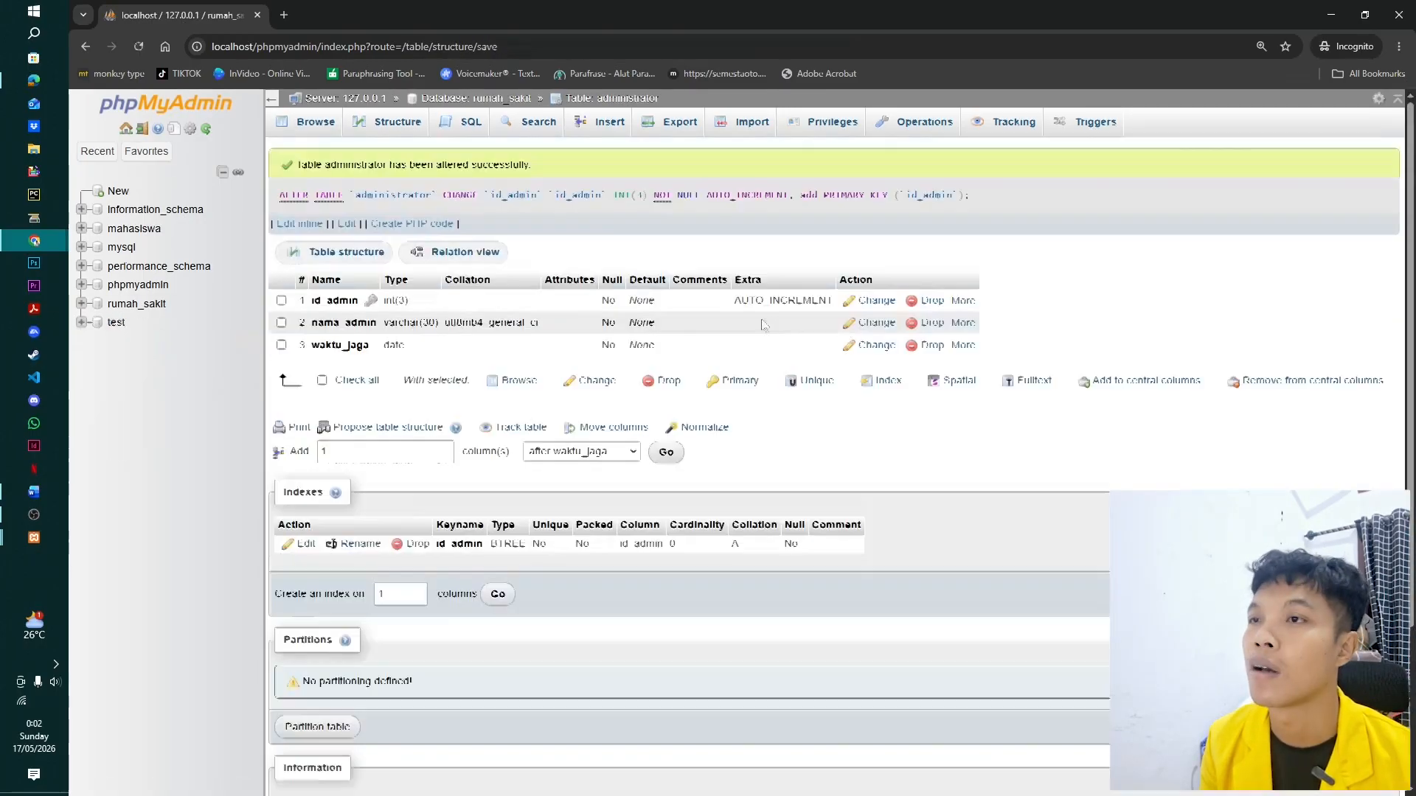
click(908, 356)
key(Return)
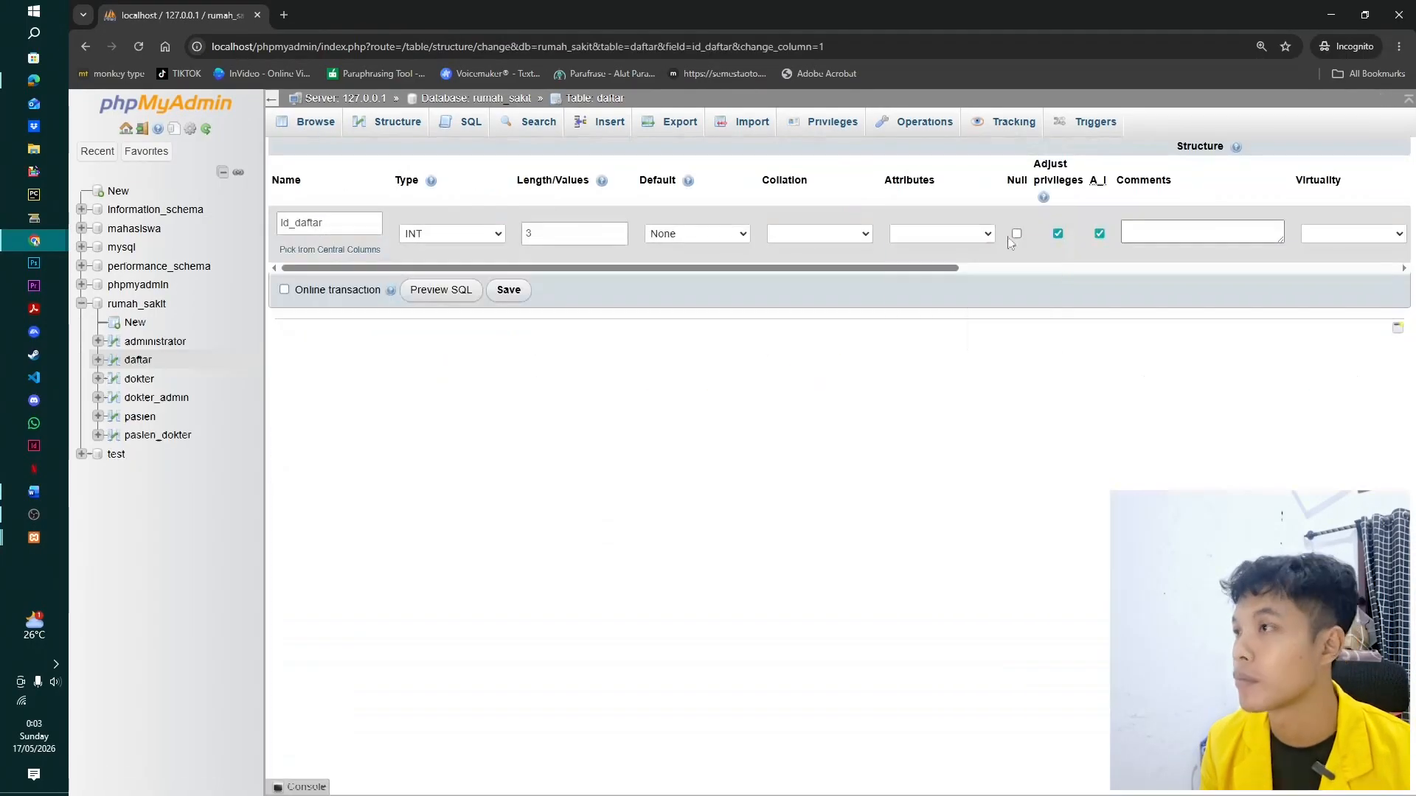
click(140, 361)
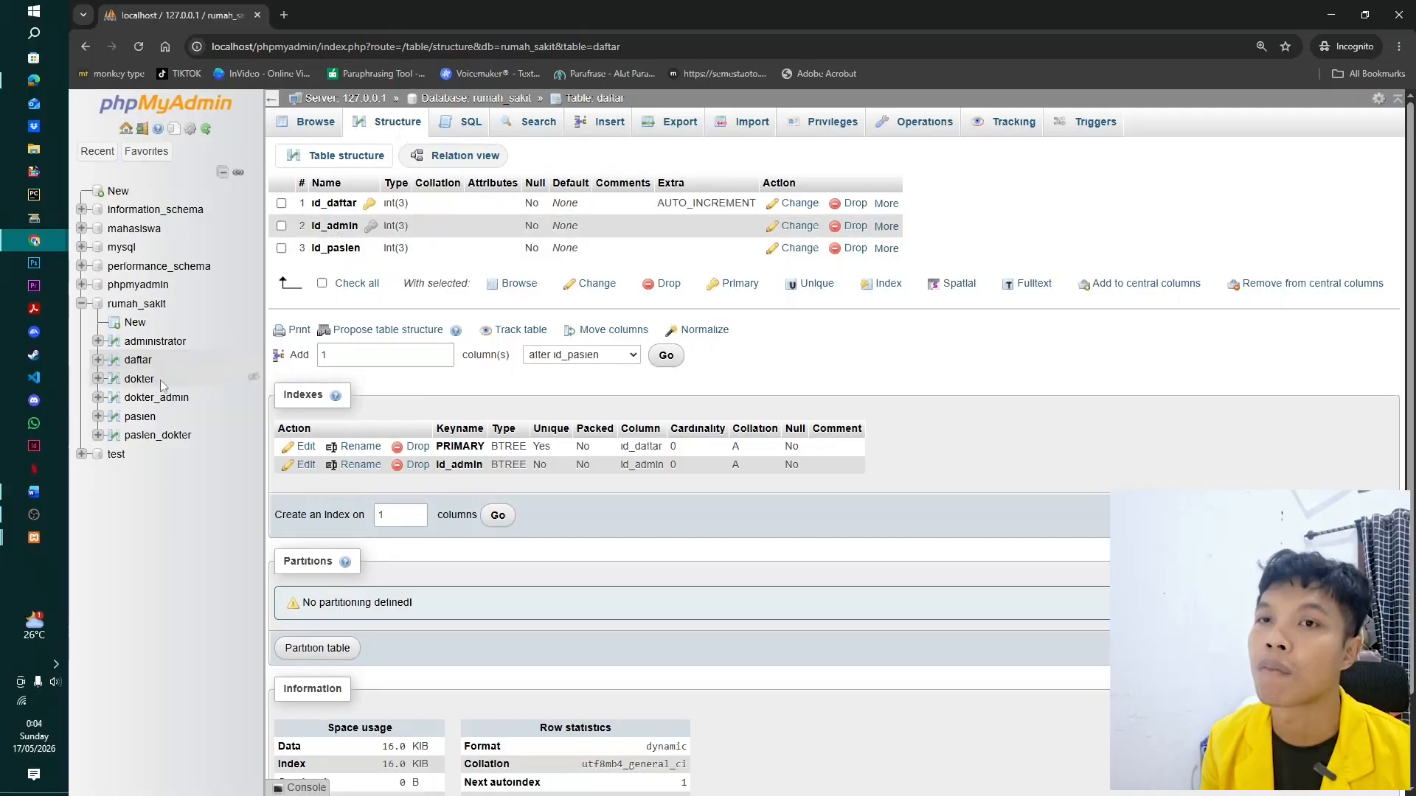
Make id_data the auto-increment primary key of the dokter_admin table.
click(160, 379)
click(156, 397)
click(797, 203)
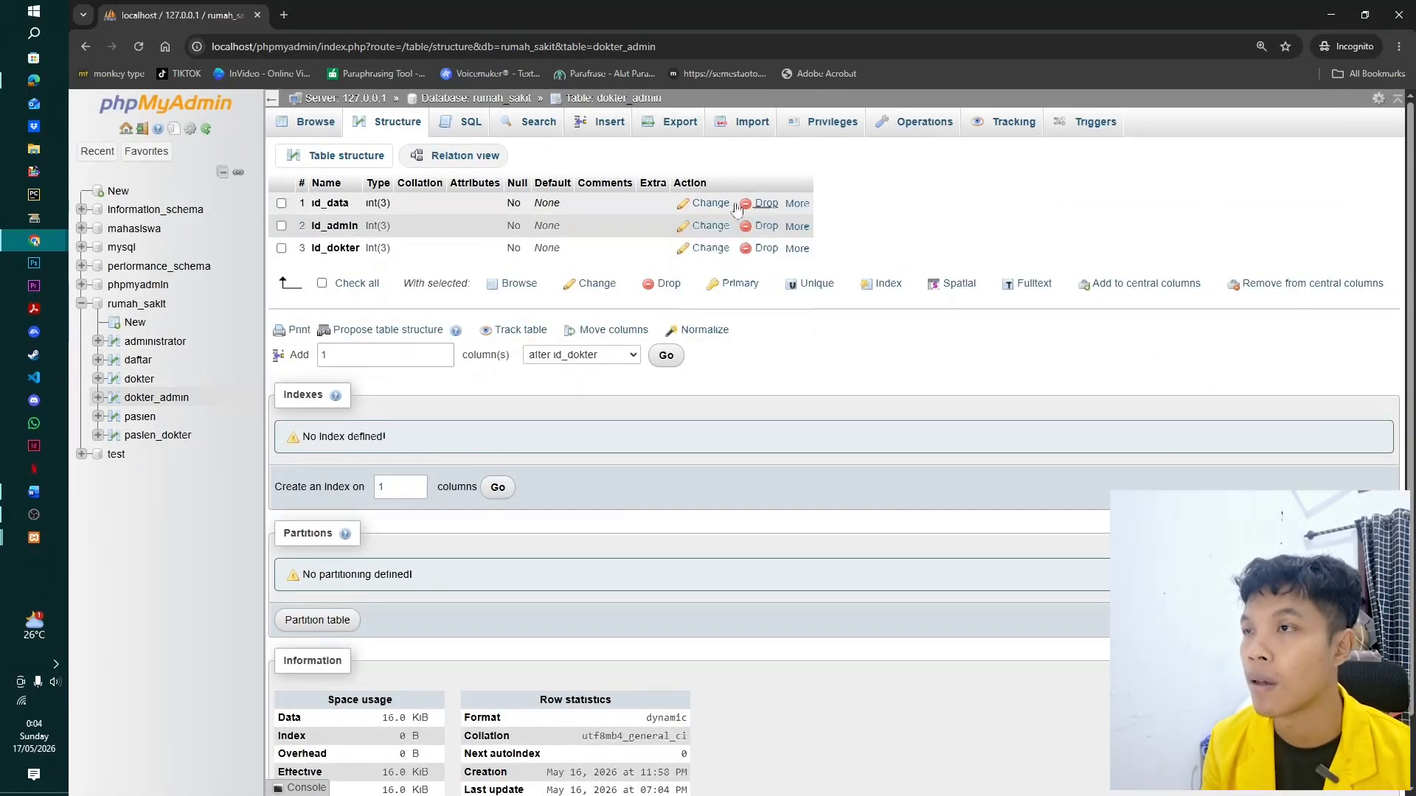
click(708, 219)
click(140, 417)
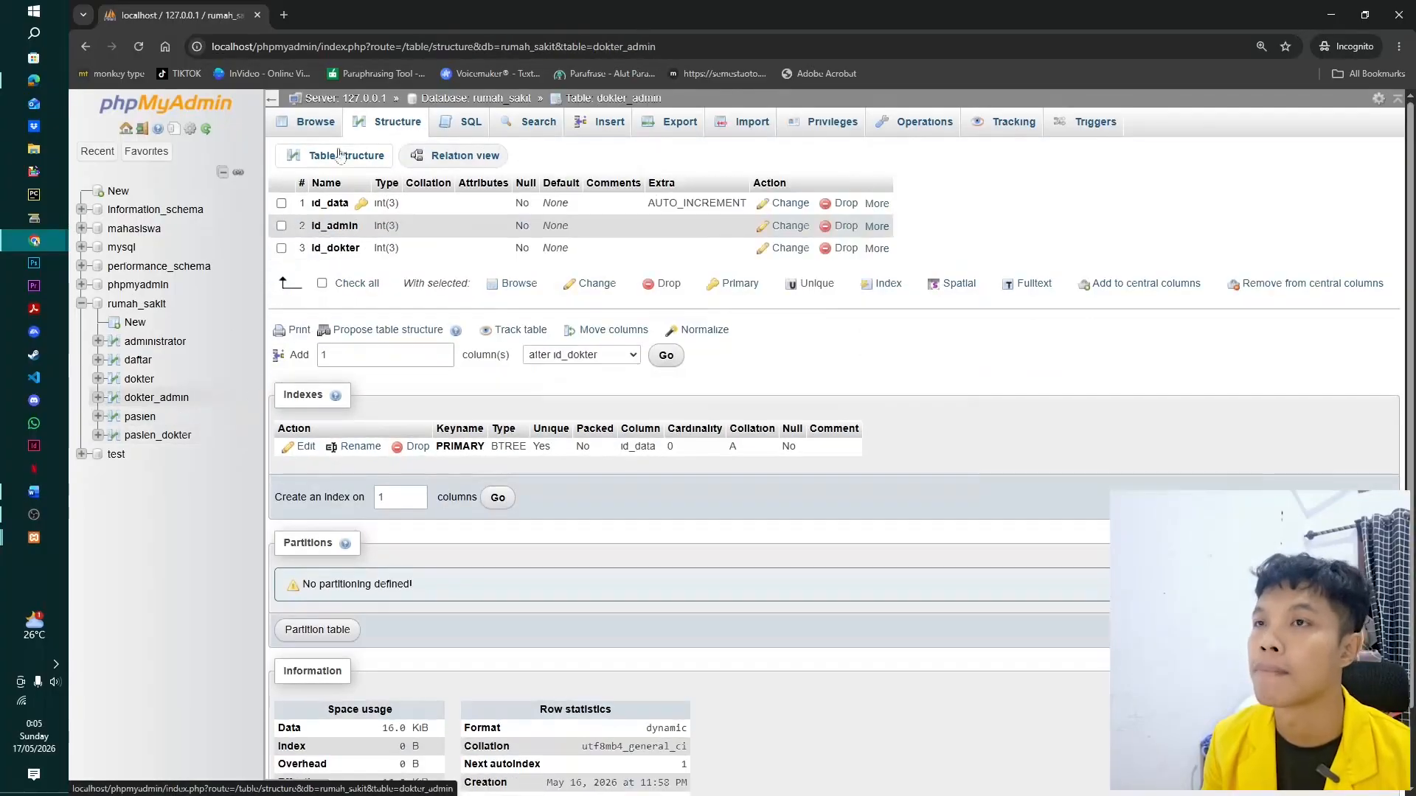
Make id the auto-increment primary key of pasien_dokter and index its id_dokter and id_pasien columns.
click(886, 226)
click(793, 274)
click(886, 345)
click(139, 379)
click(389, 122)
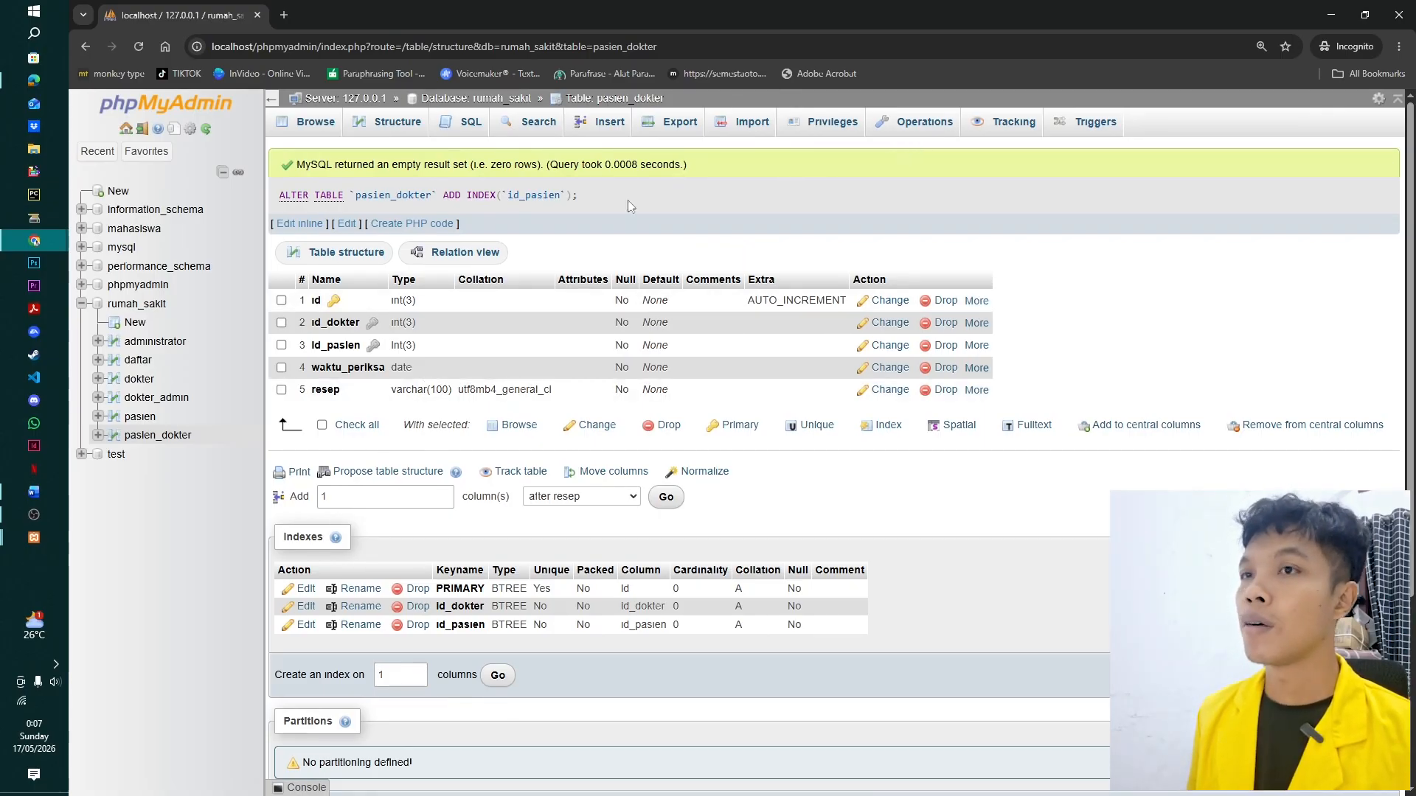
Open the rumah_sakit database in Designer and create a relationship from id_pasien in pasien to id_pasien in pasien_dokter.
click(442, 98)
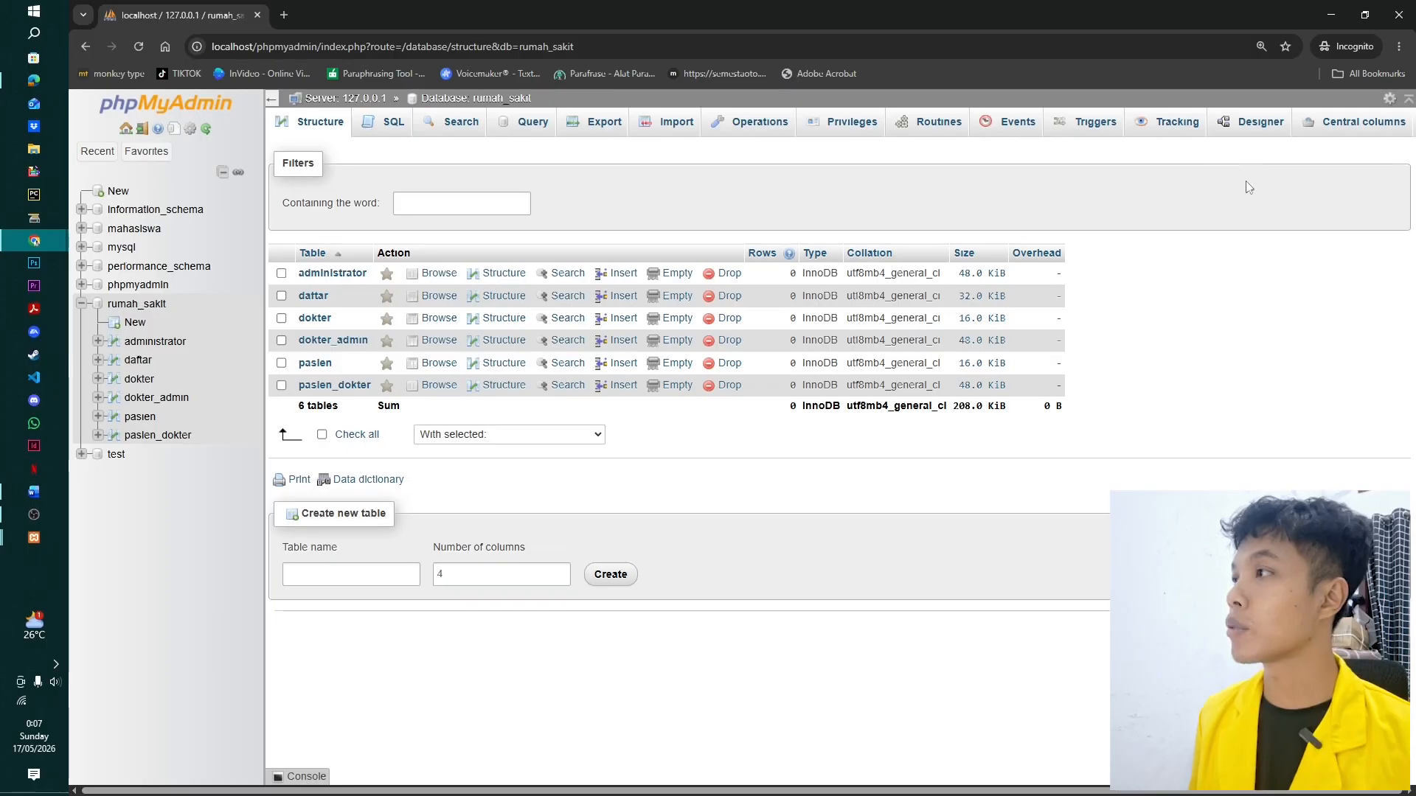
click(1261, 122)
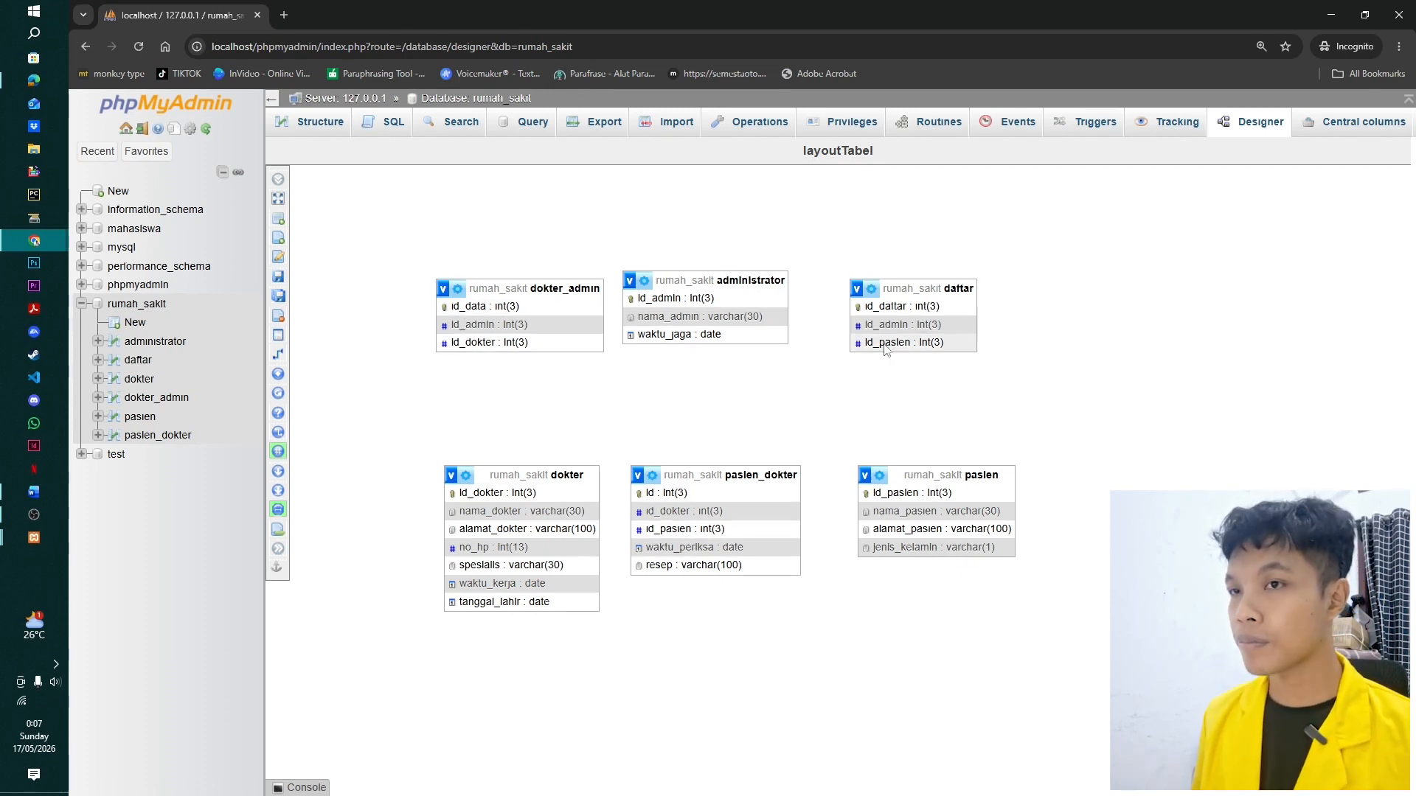
mouse_move(288, 502)
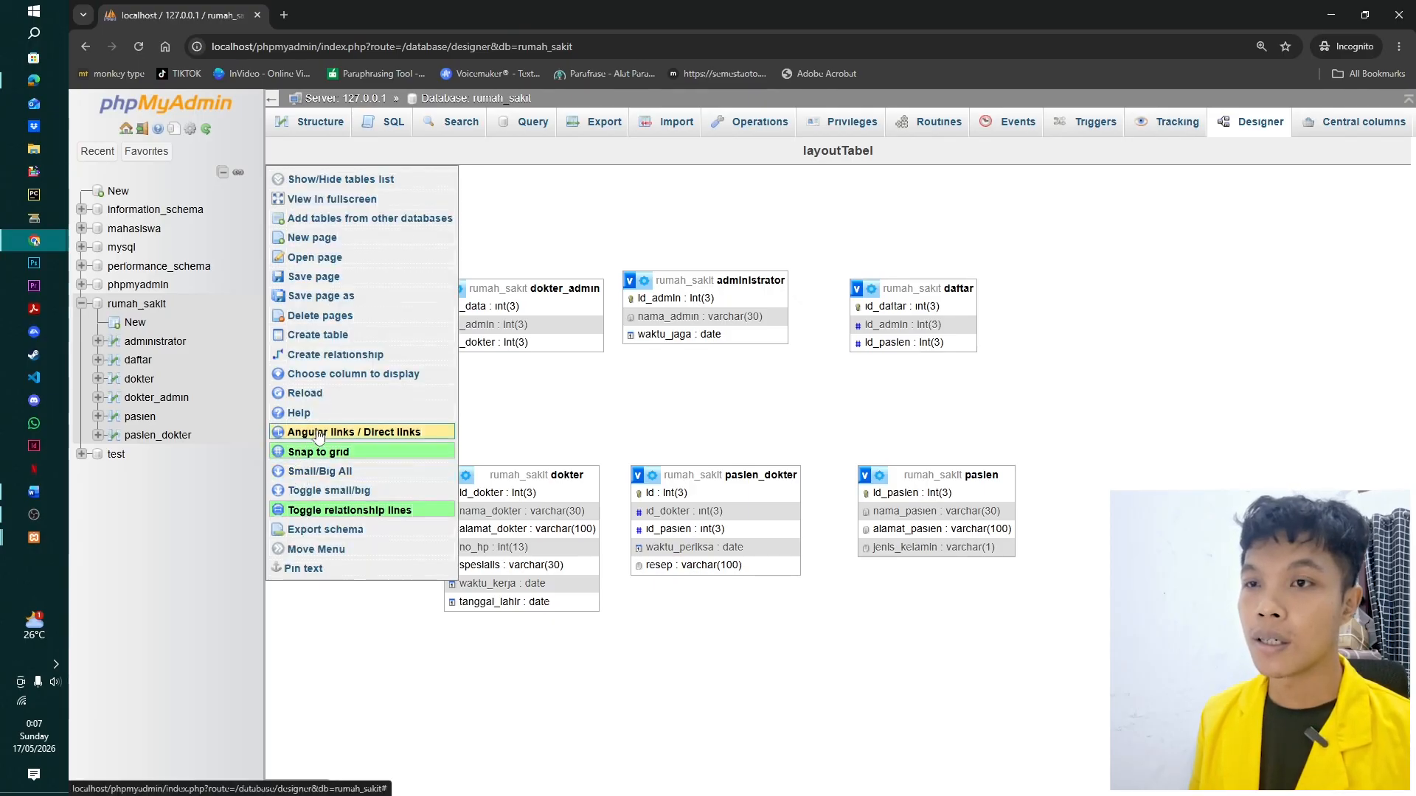
click(334, 357)
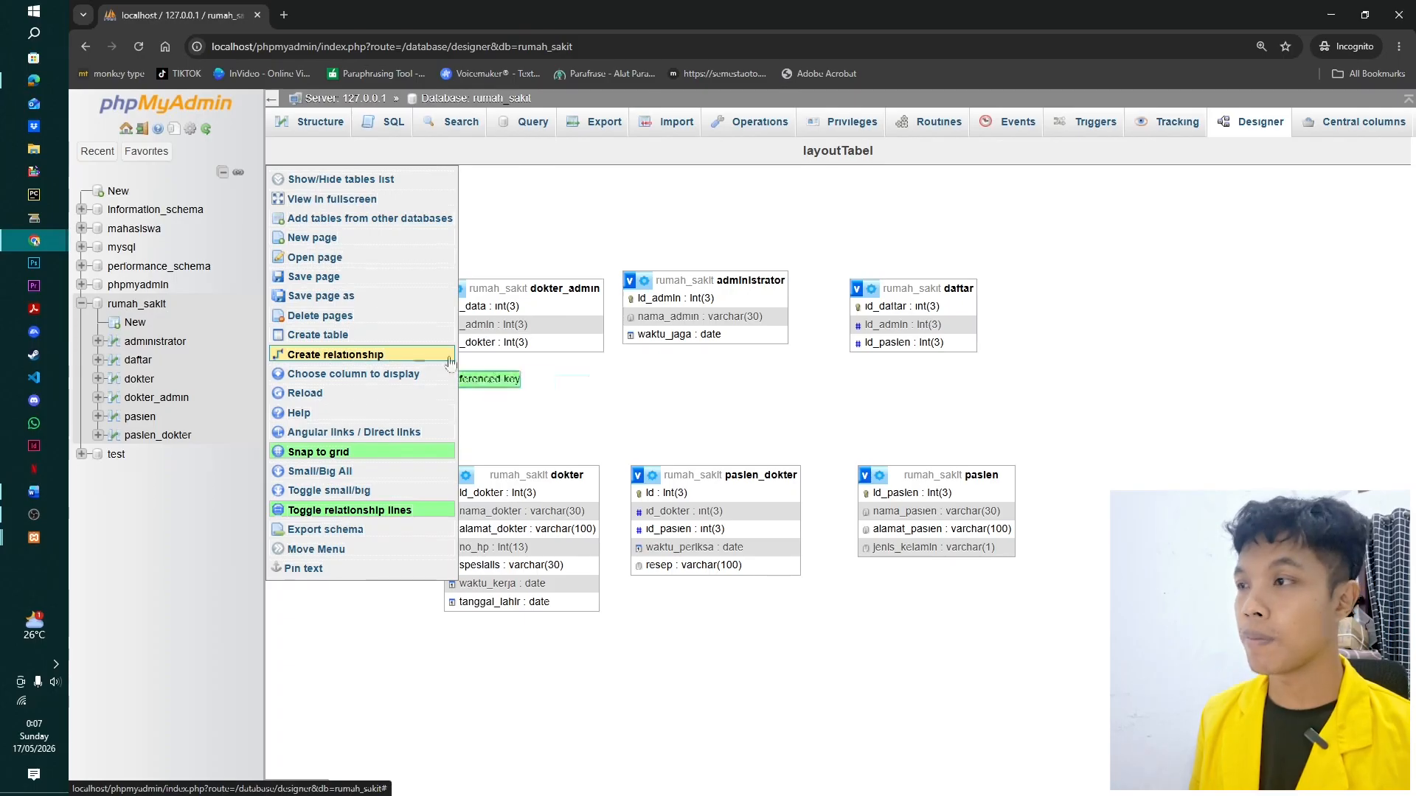
click(885, 495)
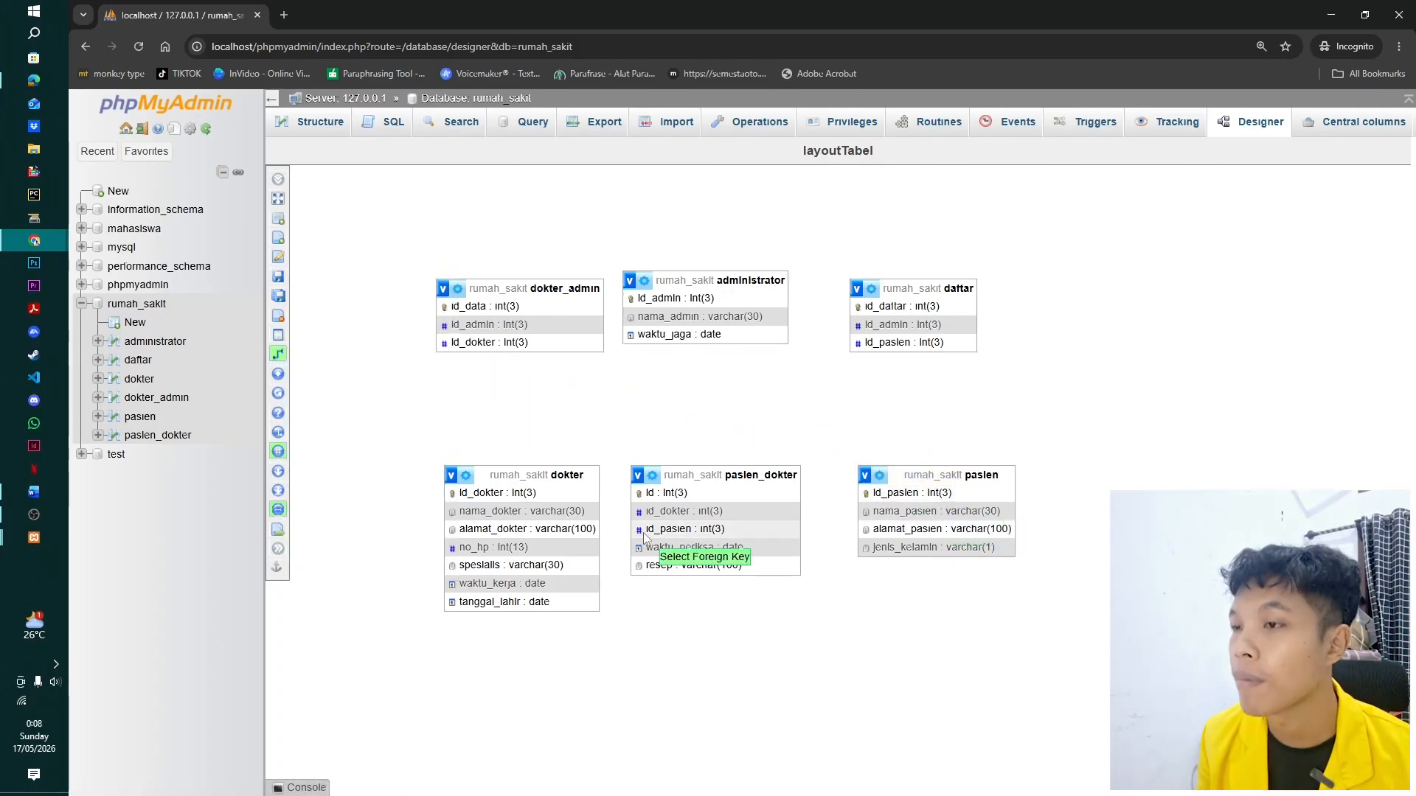
click(644, 533)
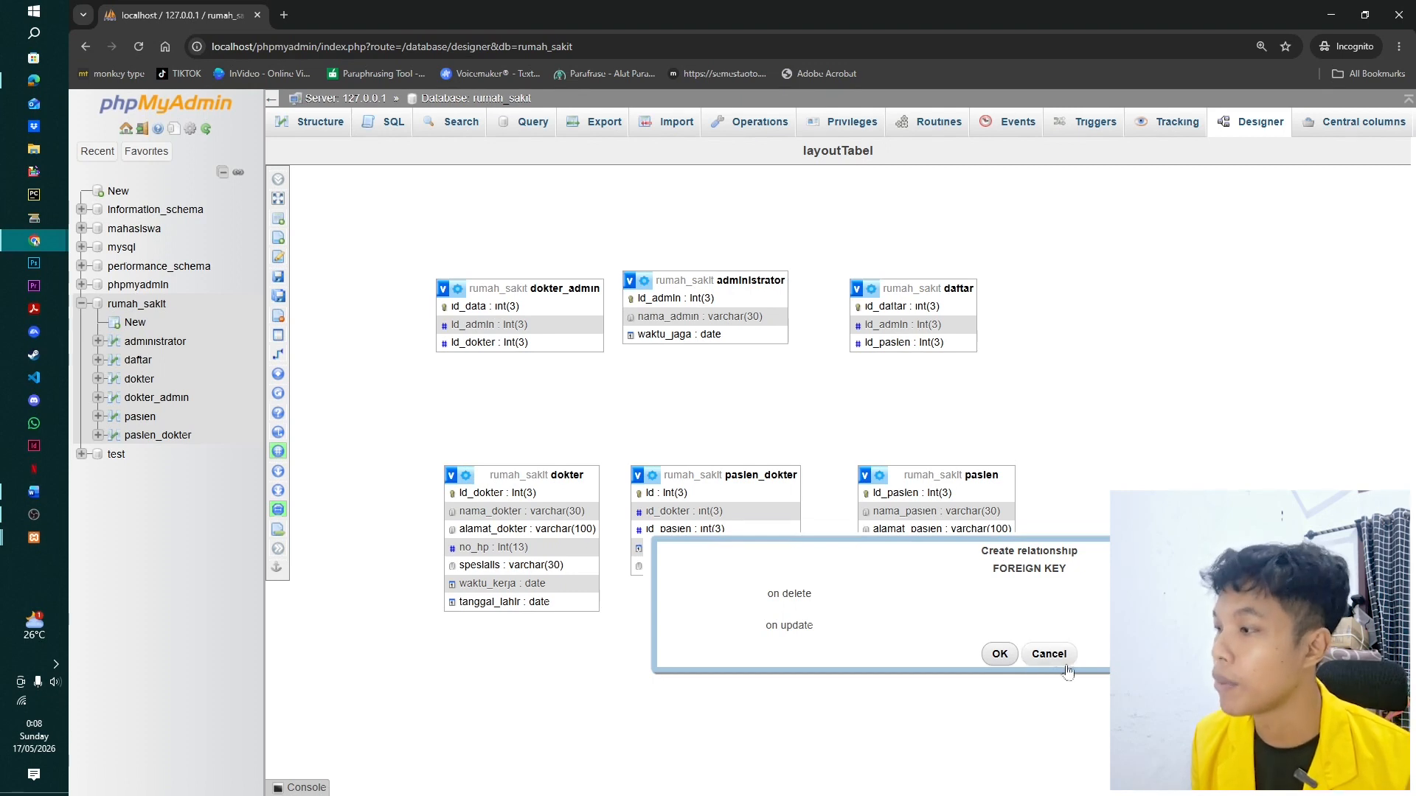
click(999, 654)
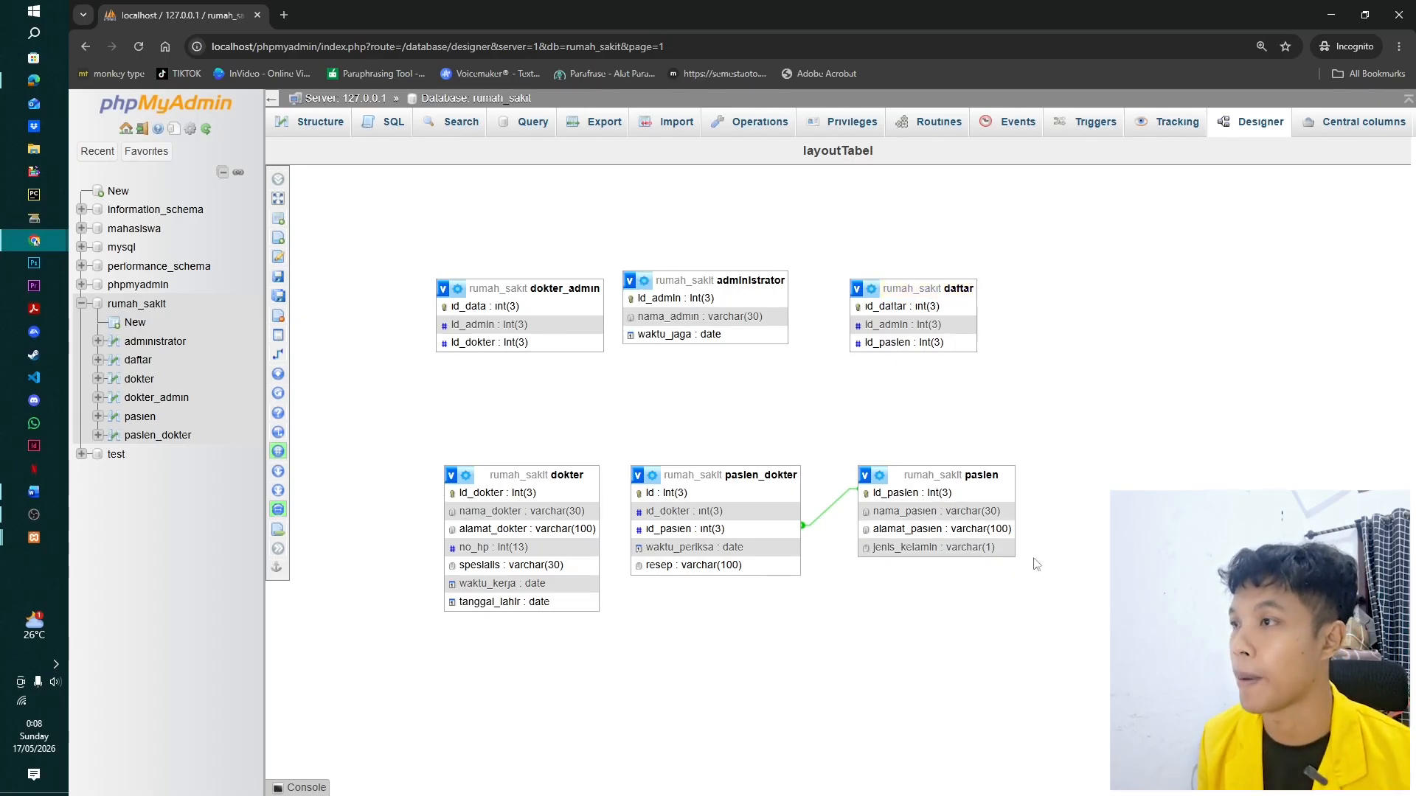
Relate id_pasien in pasien to id_pasien in daftar, and id_admin in daftar to id_admin in administrator.
click(866, 493)
click(901, 342)
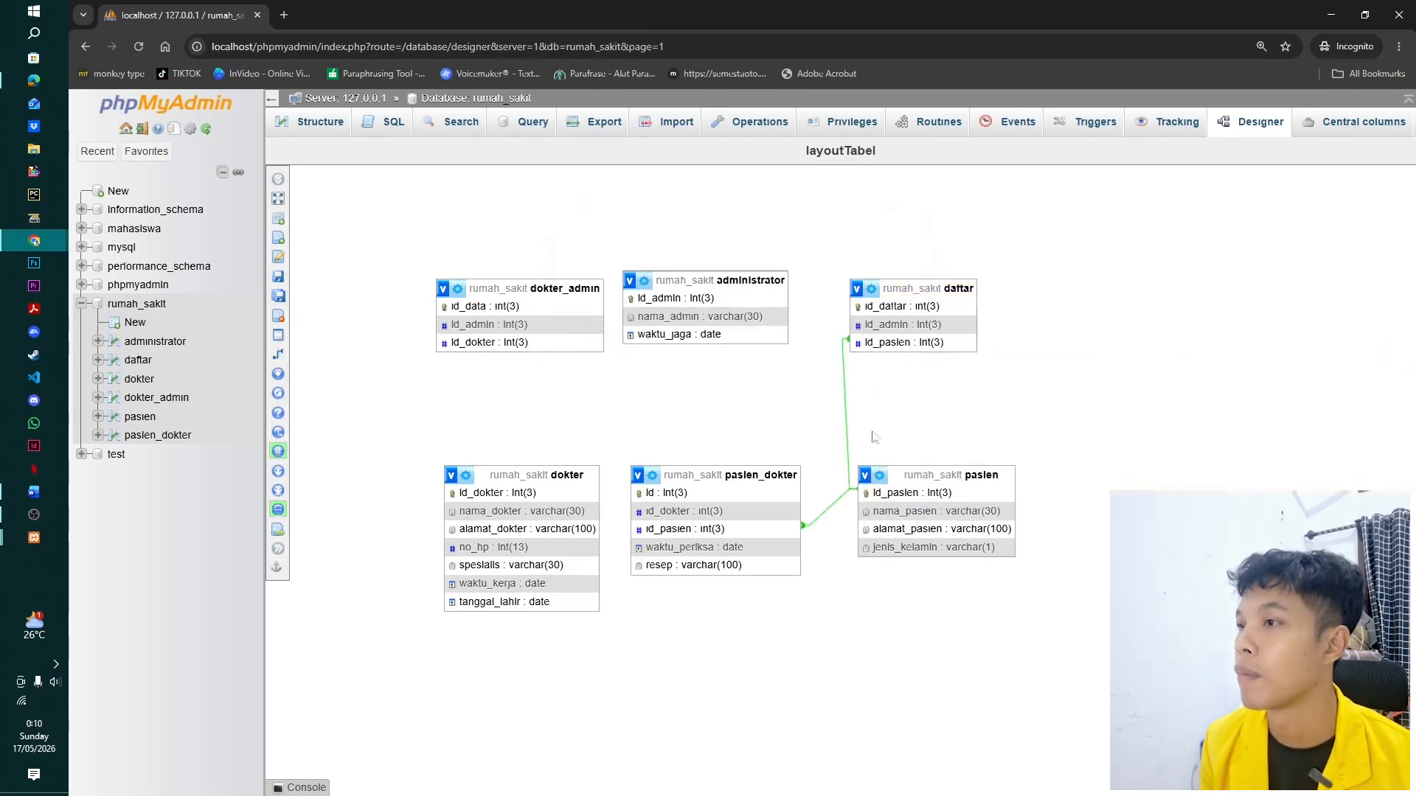
click(885, 324)
click(649, 298)
key(Return)
Relate id_admin in administrator to id_admin in dokter_admin, and id_dokter in dokter to id_dokter in dokter_admin.
click(278, 354)
click(640, 298)
click(501, 325)
click(1128, 382)
click(1125, 419)
click(1128, 414)
click(1122, 450)
click(951, 442)
click(516, 342)
key(Return)
Create the relationship from id_dokter in dokter to id_dokter in pasien_dokter.
click(278, 355)
click(499, 493)
click(658, 516)
key(Return)
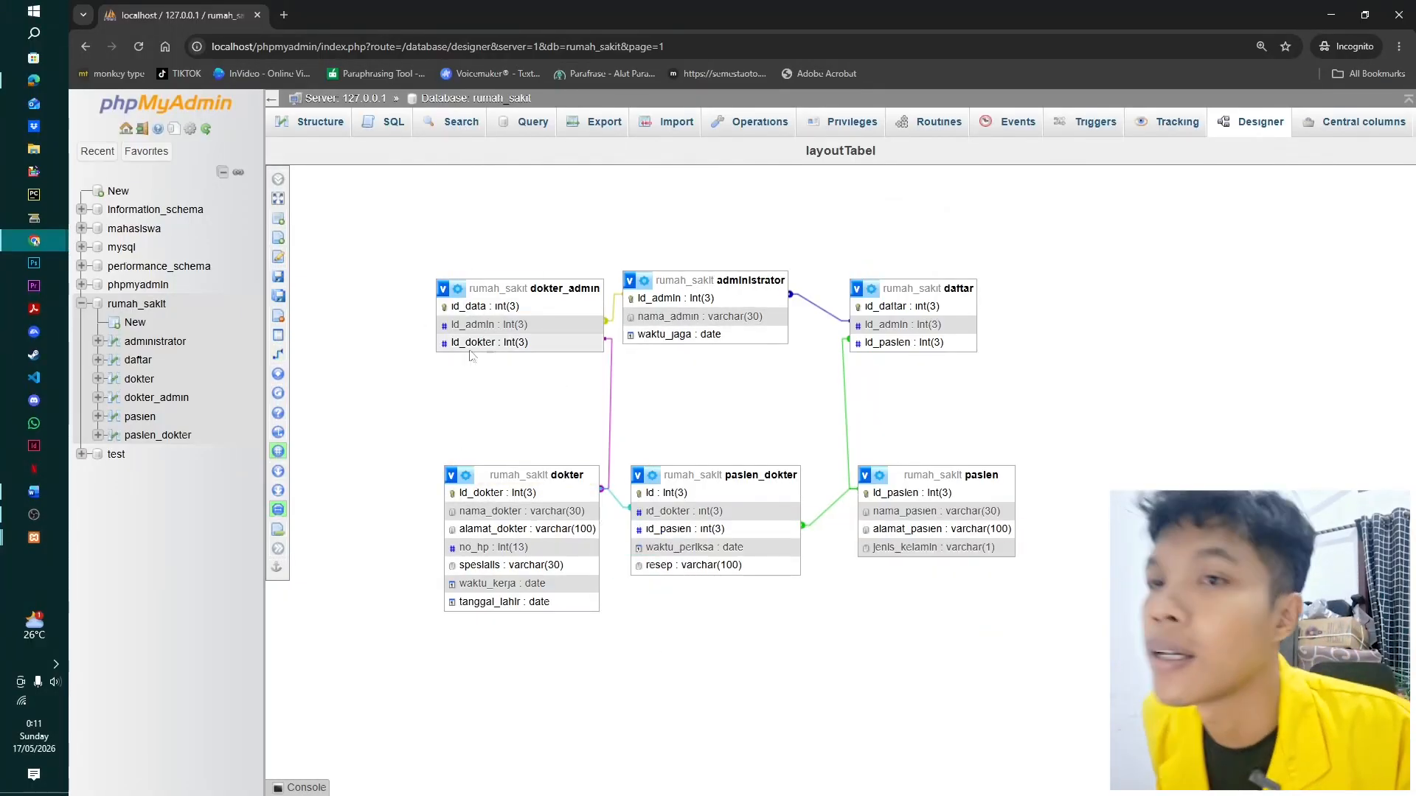
mouse_move(283, 359)
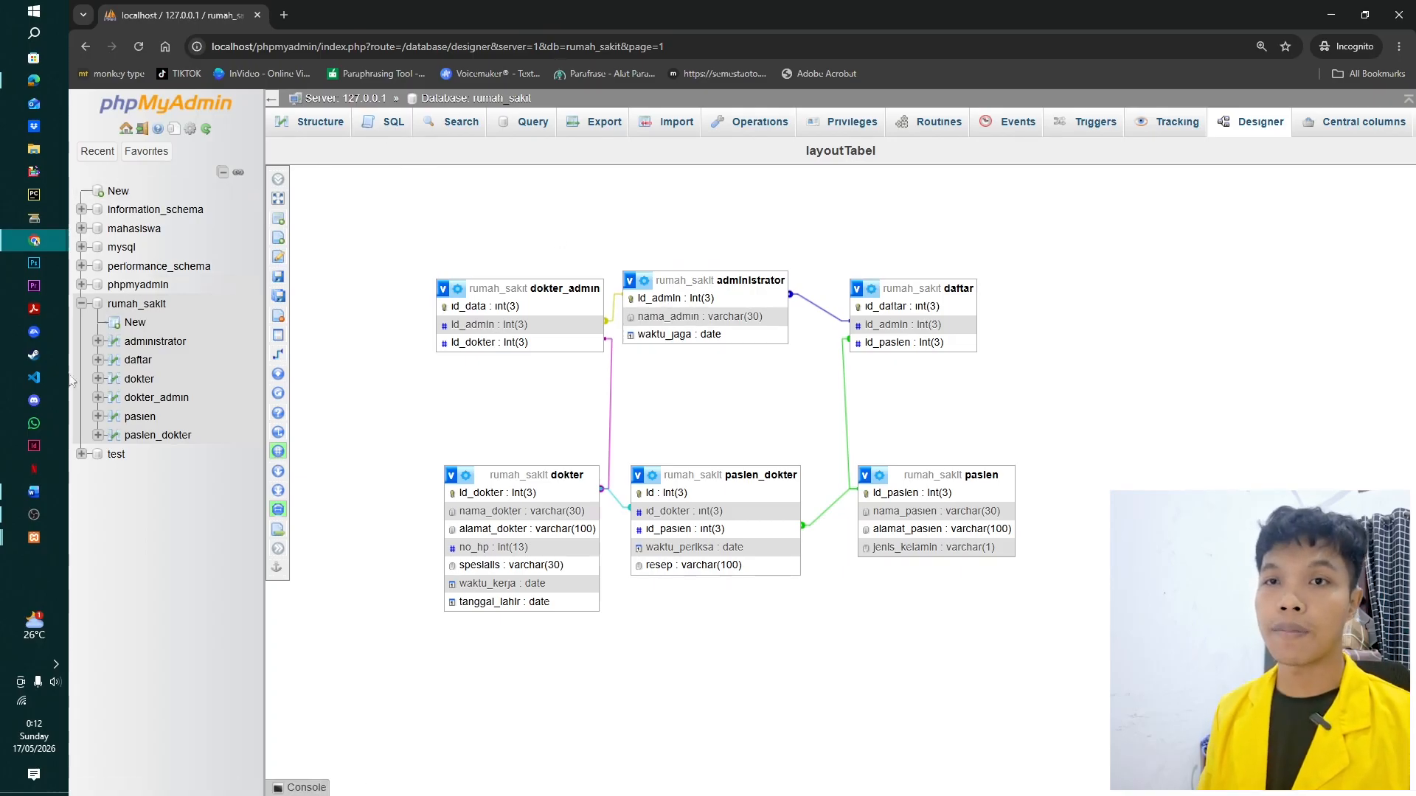
Open the insert form of the pasien table and set it to continue insertion with 10 rows.
click(140, 416)
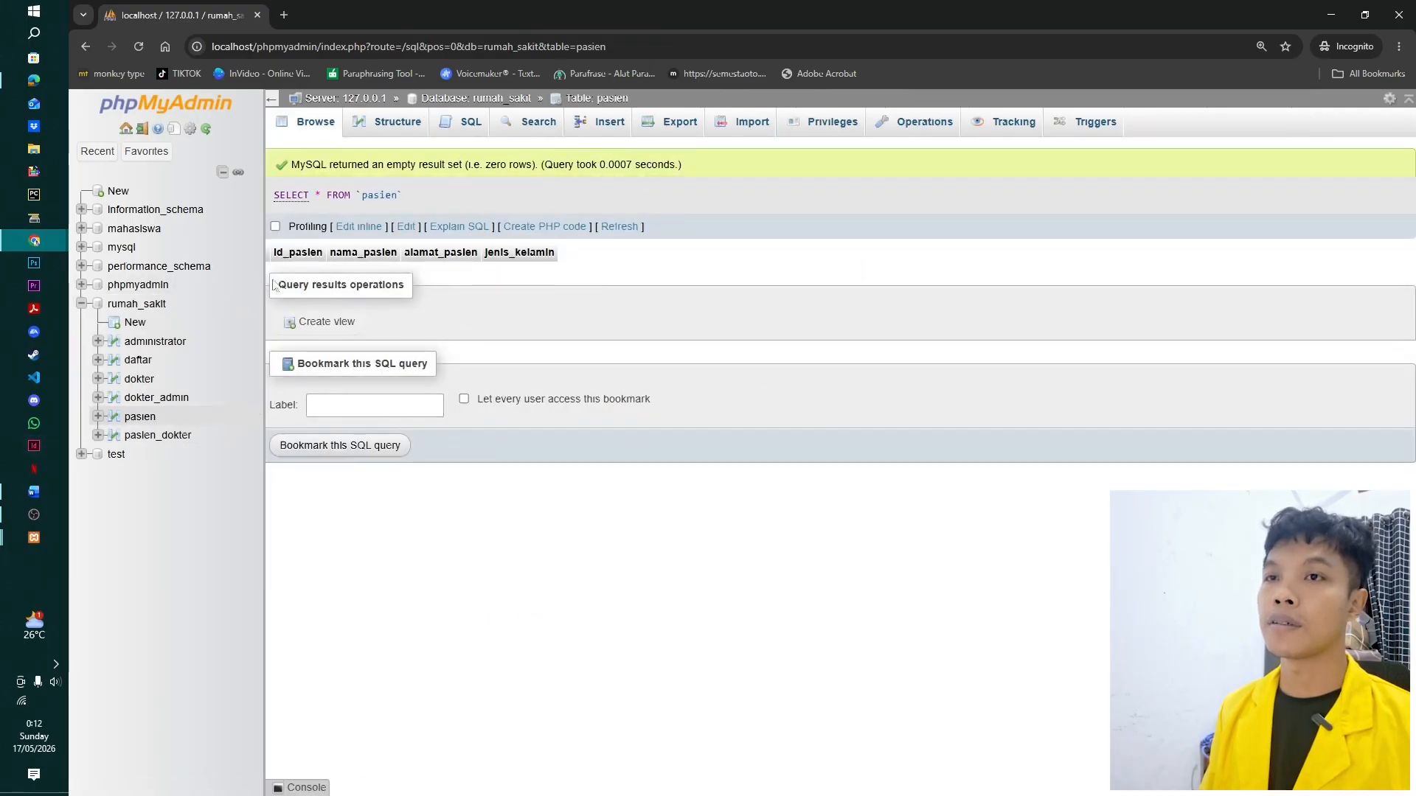
click(394, 122)
click(586, 123)
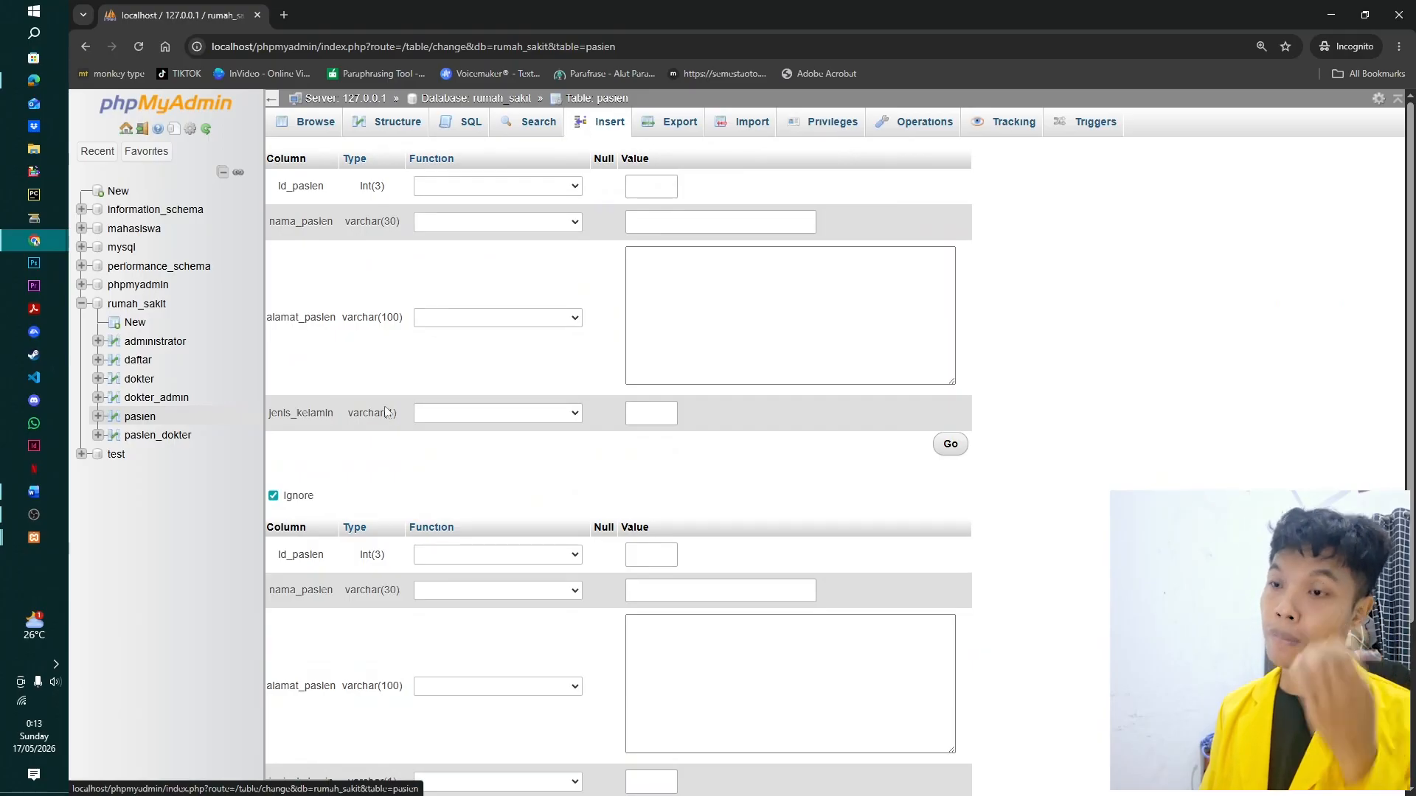
scroll(385, 412, down, 3)
scroll(550, 450, up, 3)
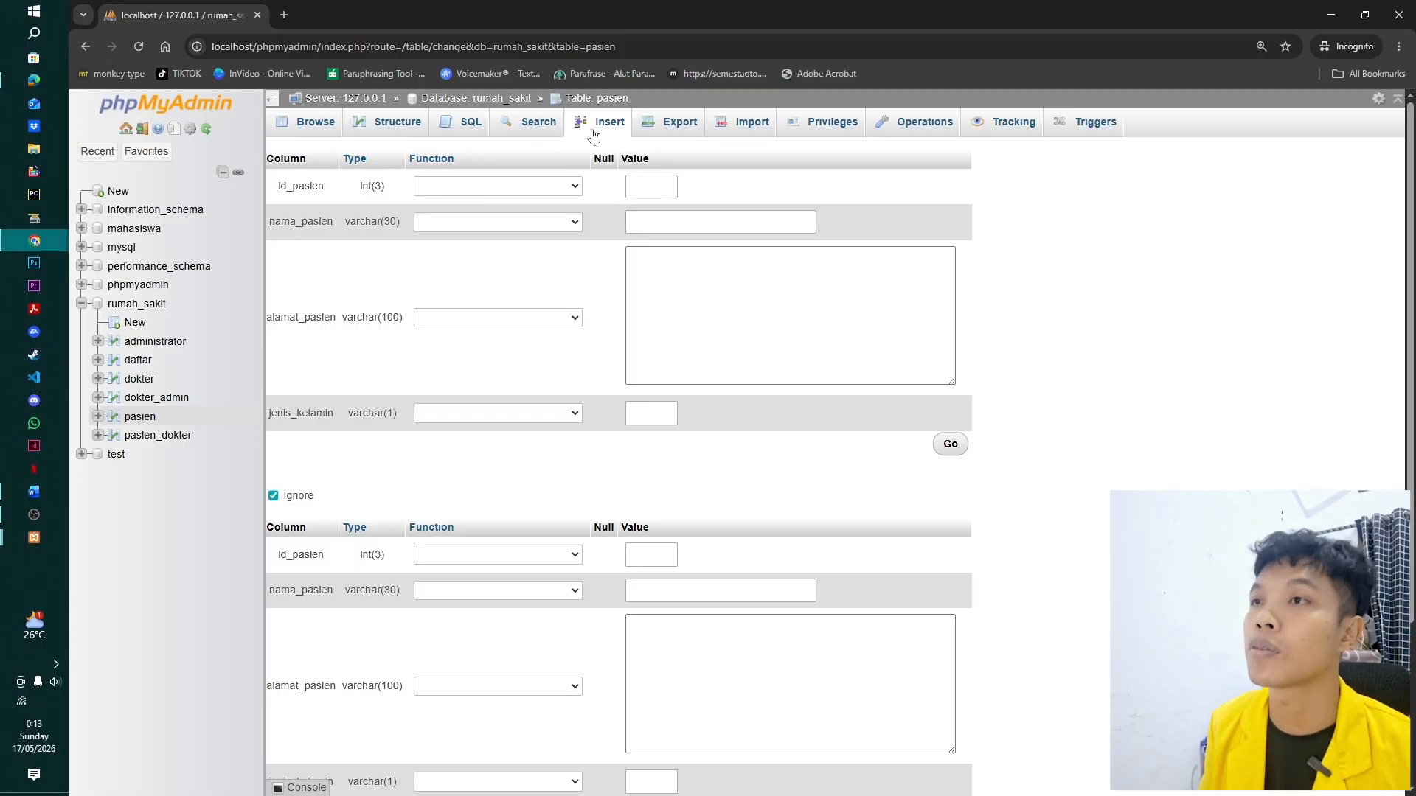
scroll(635, 435, down, 3)
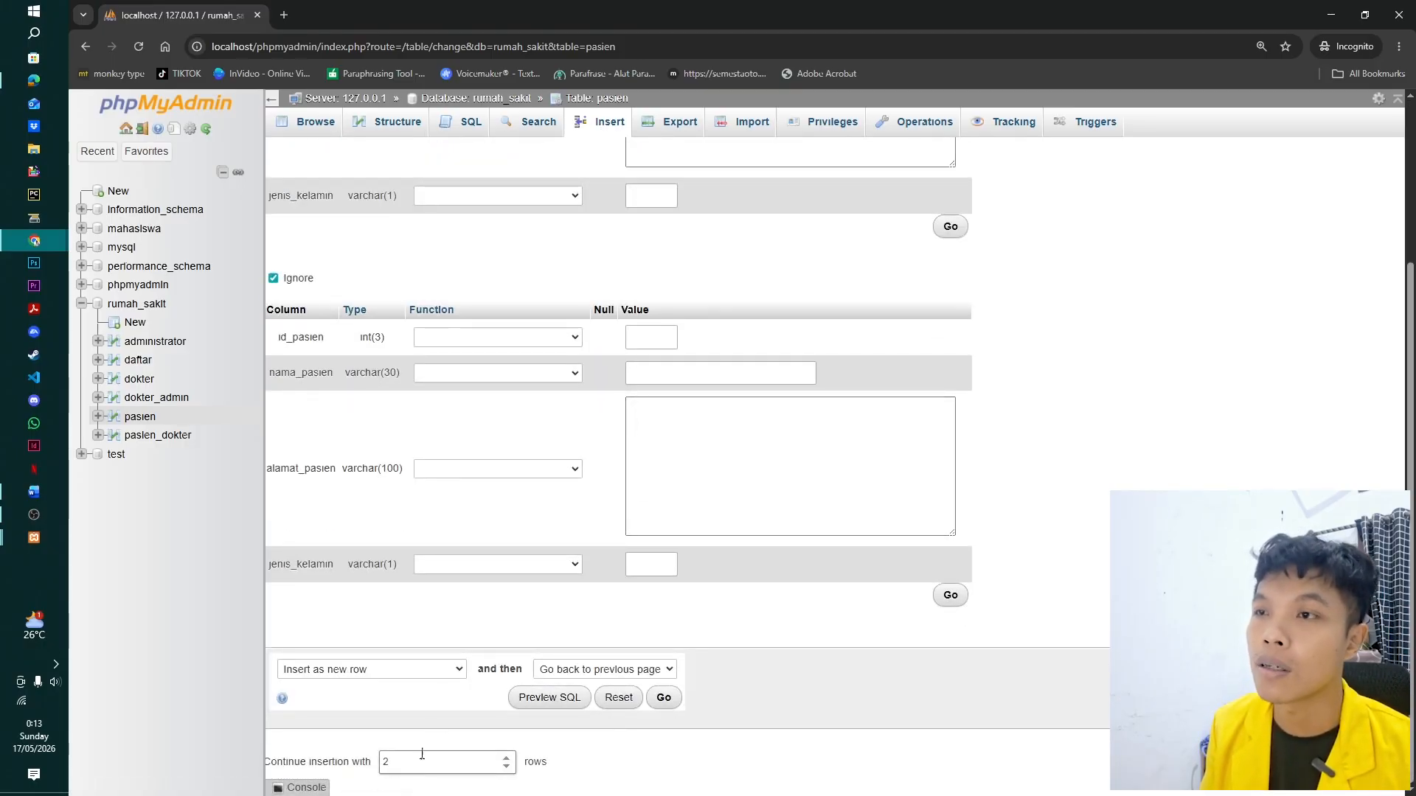
scroll(467, 565, up, 2)
scroll(471, 563, down, 2)
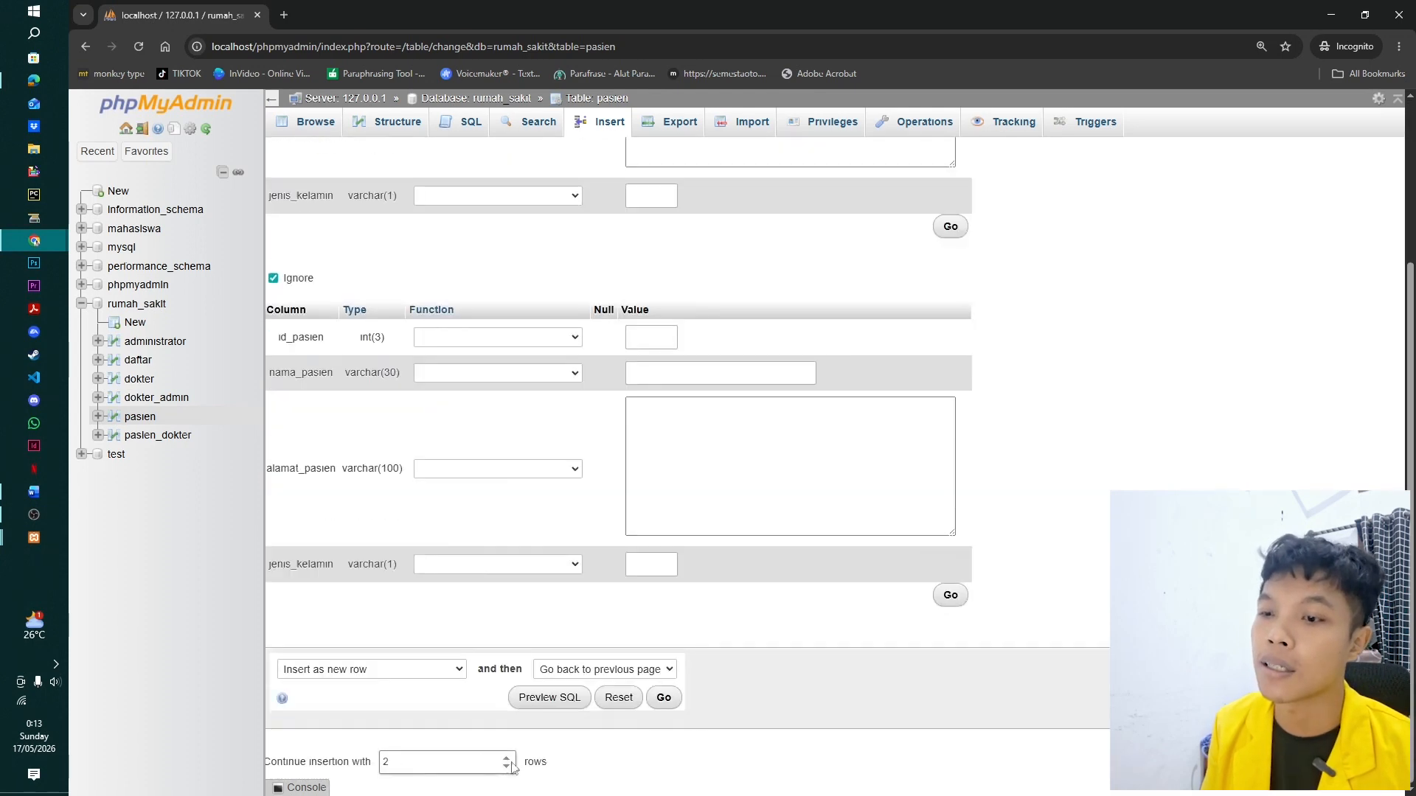
drag(405, 768, 370, 772)
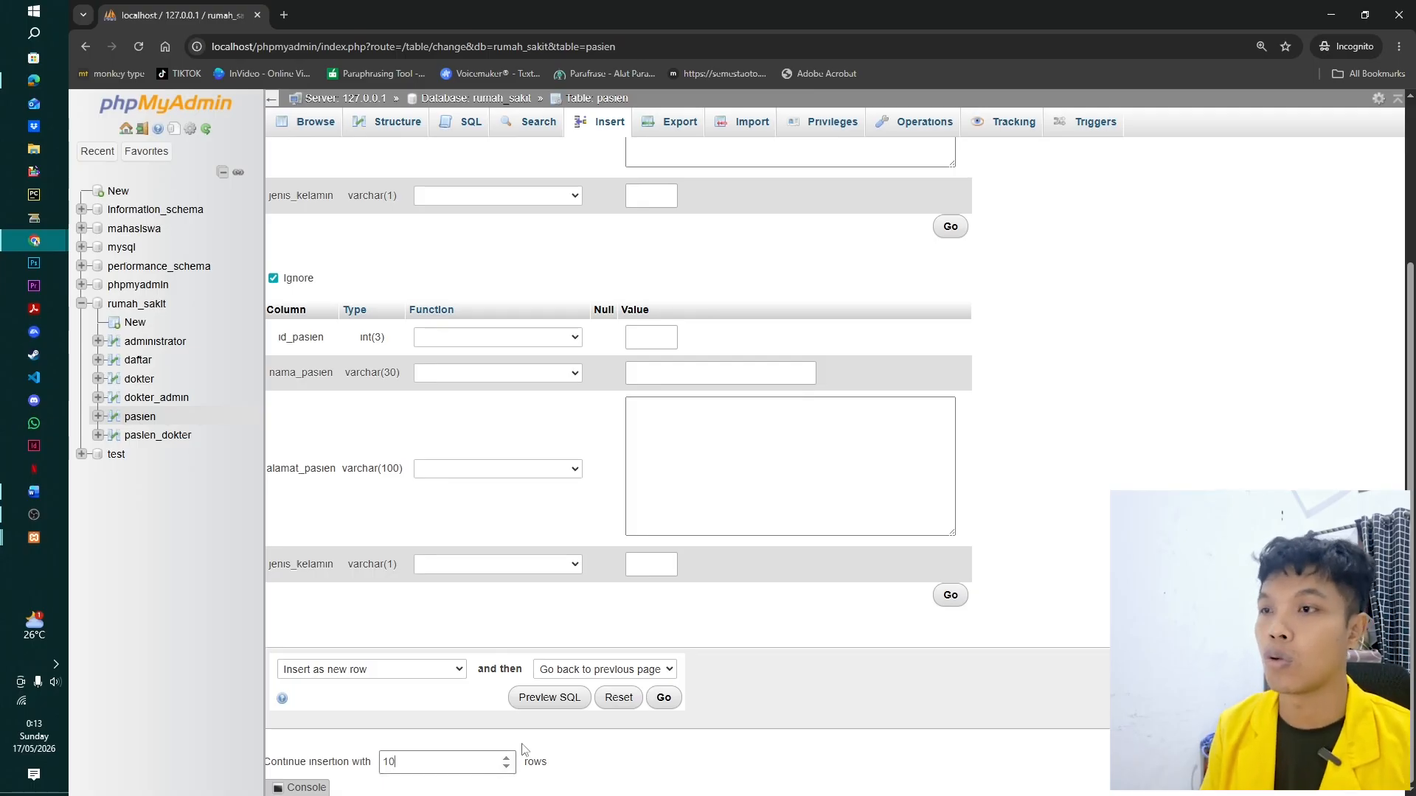
click(562, 776)
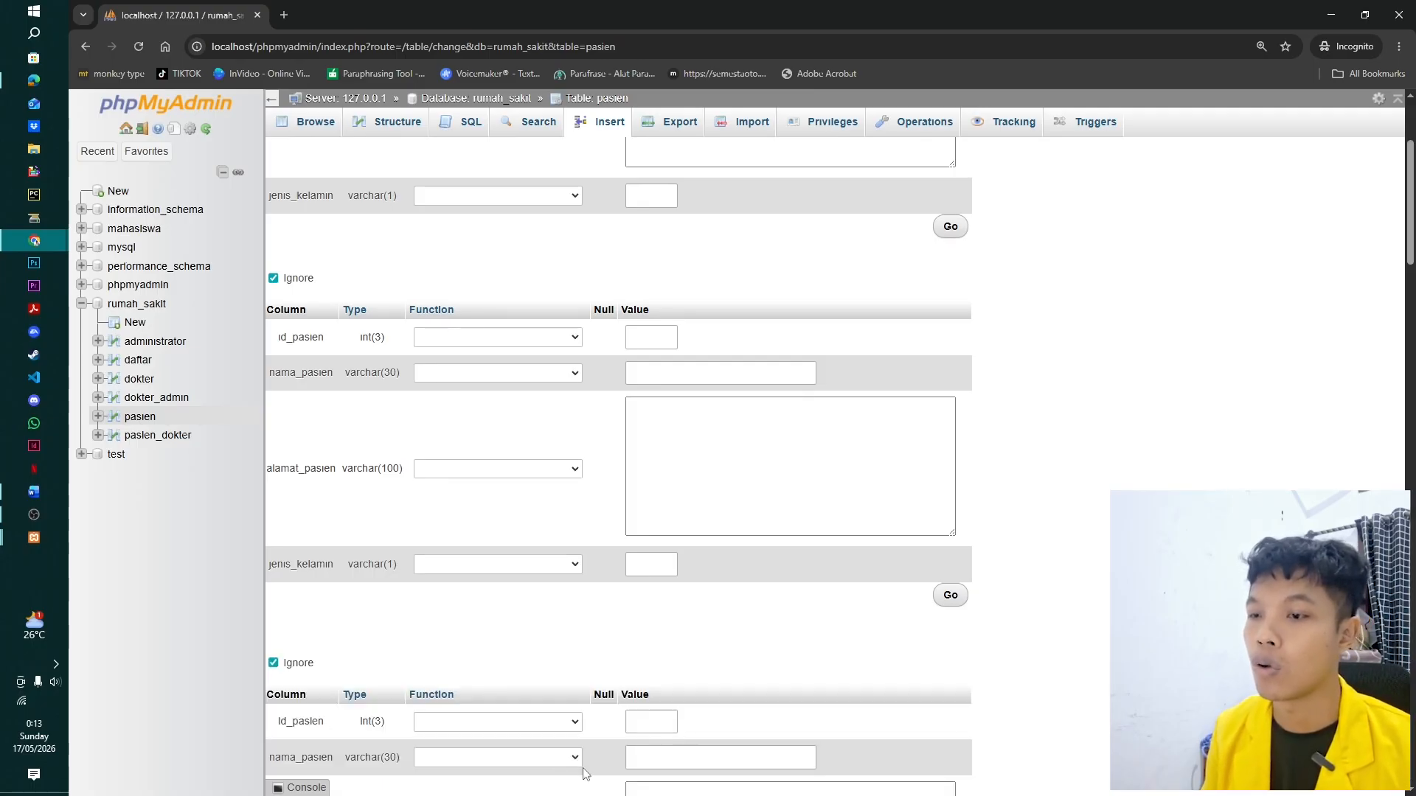
Fill the first pasien row with id_pasien 001, the patient's name and address, and jenis_kelamin L.
scroll(599, 545, down, 2)
click(651, 186)
text(001)
click(682, 221)
text(jackson)
click(713, 263)
text(jl. kebon jeruk )
text(jakarta barat)
key(Tab)
text(L)
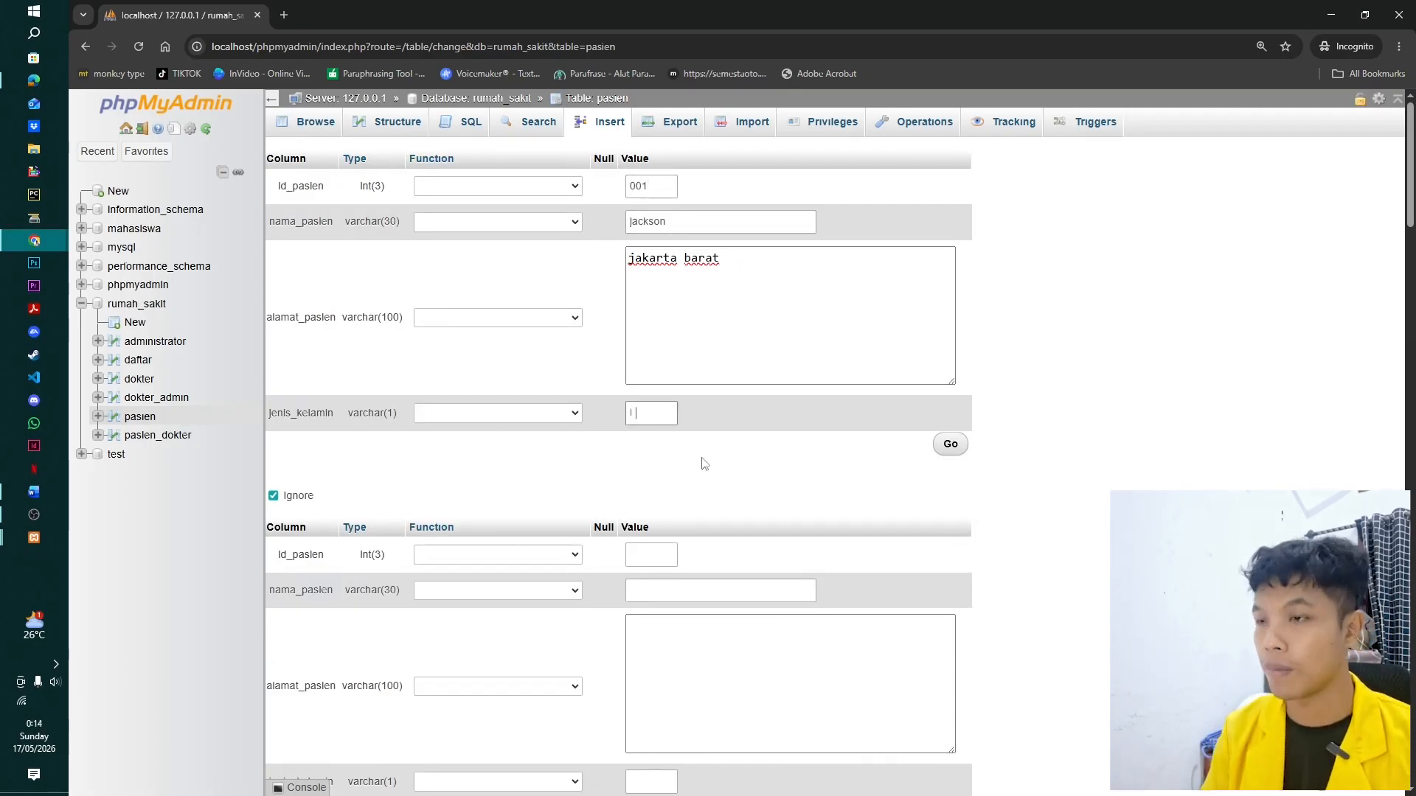
key(Return)
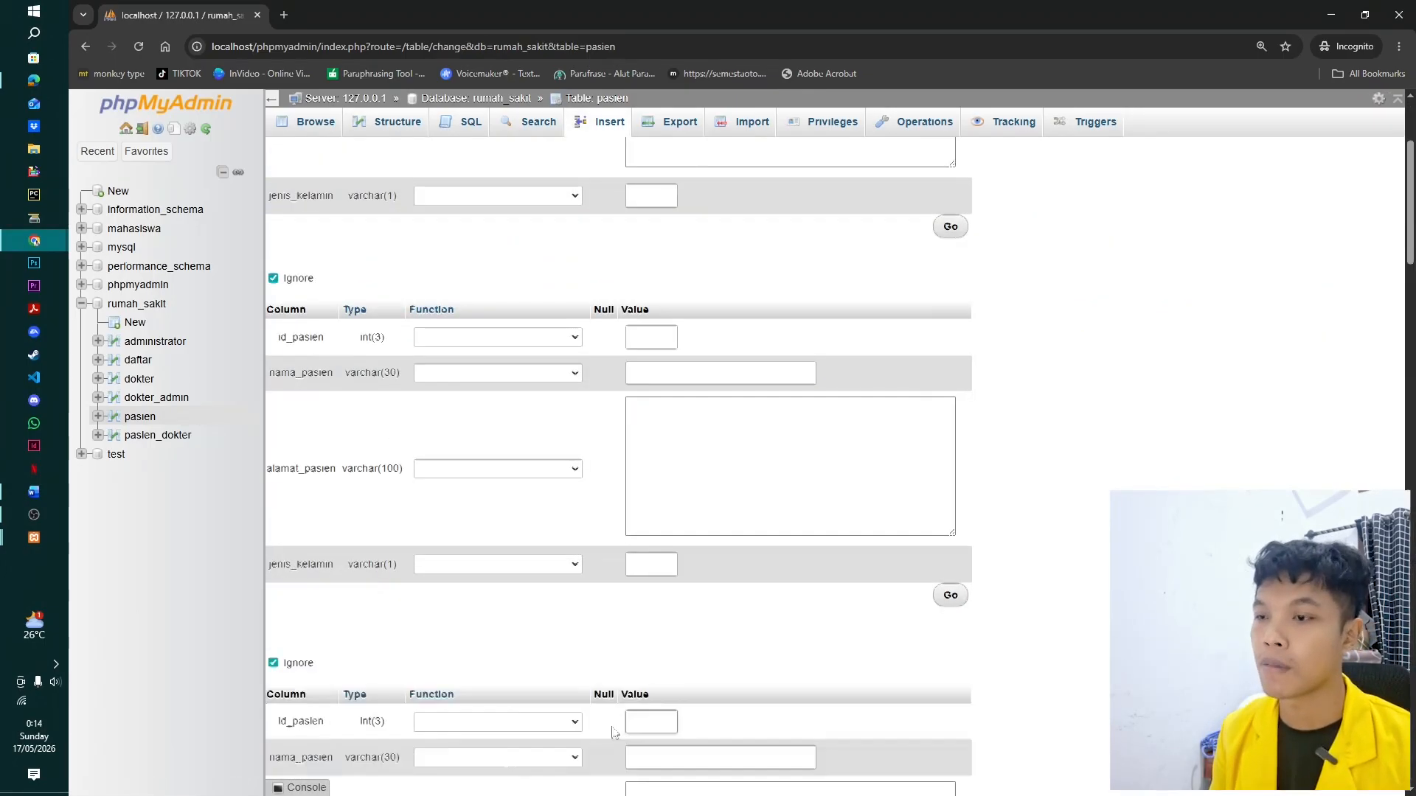
Enter pasien row 002 with name, address and jenis_kelamin L, and row 003 with the patient's name and address.
scroll(683, 368, up, 3)
click(664, 186)
text(002)
key(Tab)
text(alexandro)
key(Tab)
text(jakarta barat)
key(Tab)
text(L)
key(Tab)
text(003	javier	jakarta selatan)
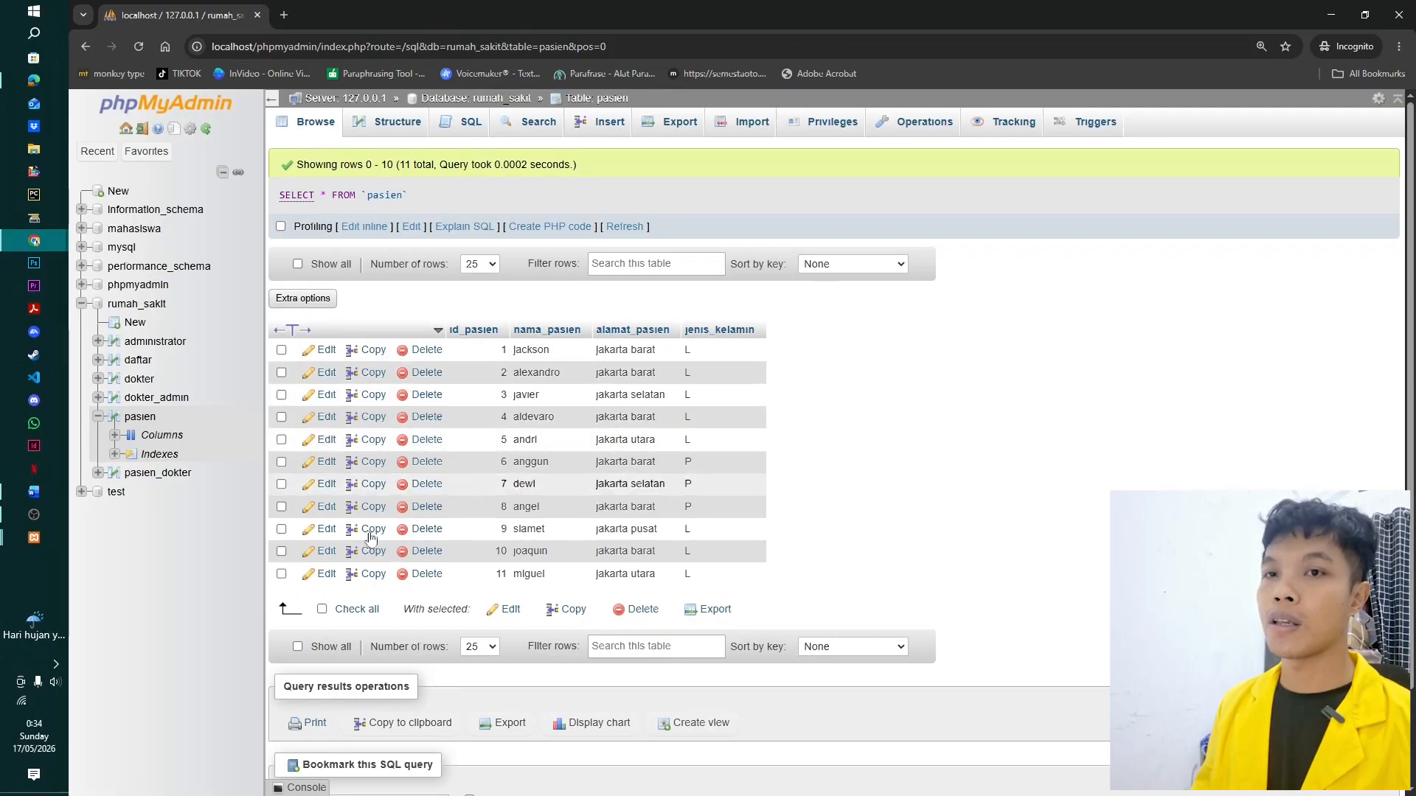
Switch to the XAMPP Control Panel, open its shell and log in to MySQL with "mysql -u root".
mouse_move(24, 542)
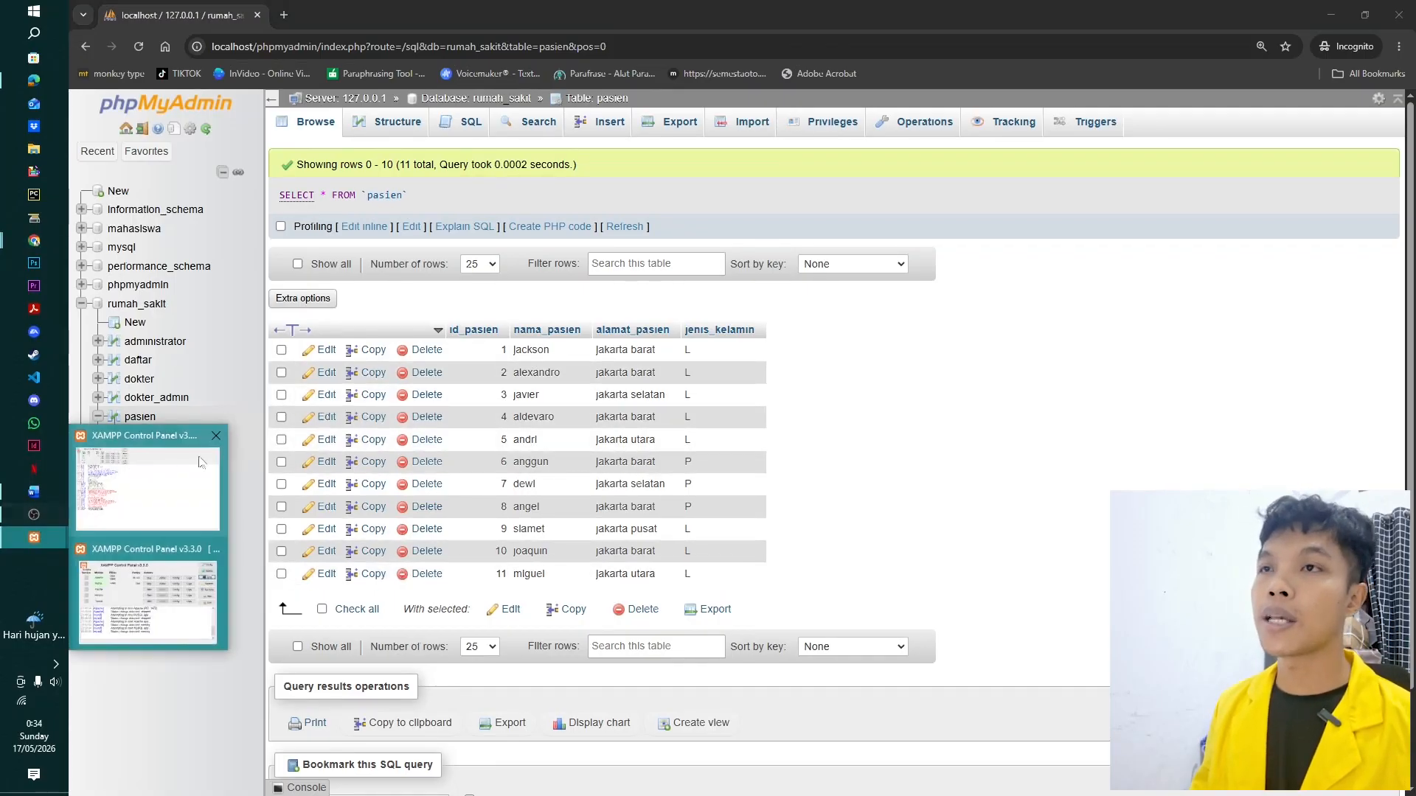
click(147, 479)
click(947, 126)
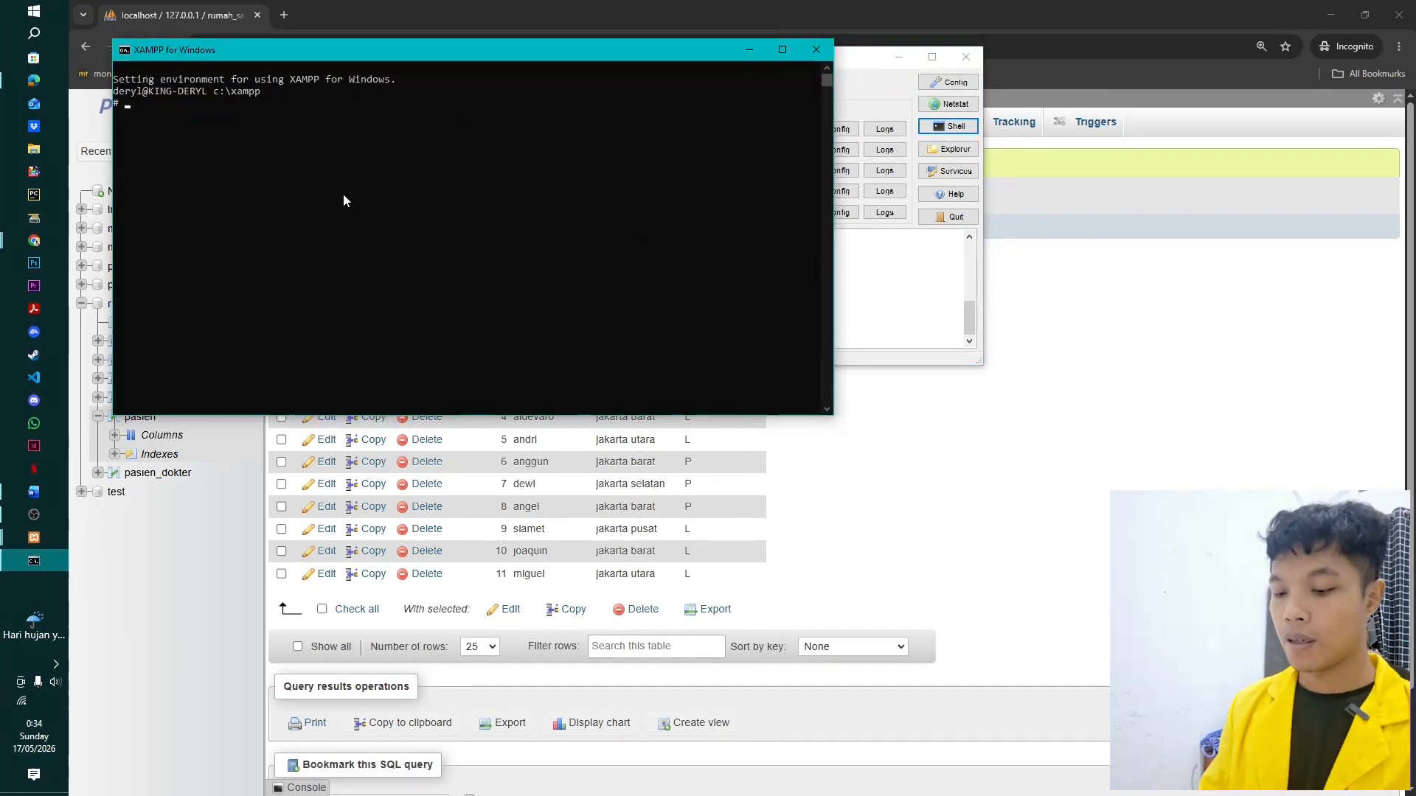
text(mysq)
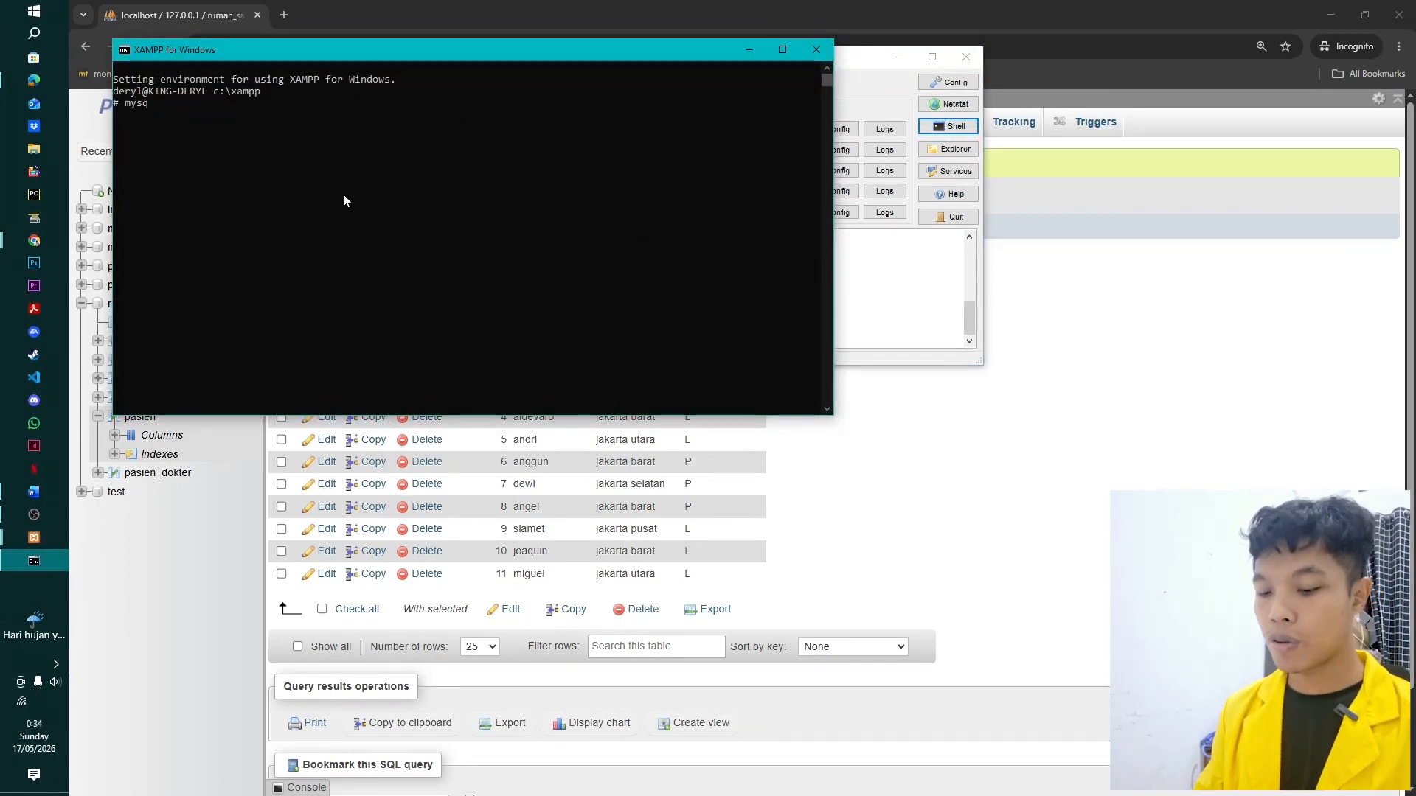
text(l -)
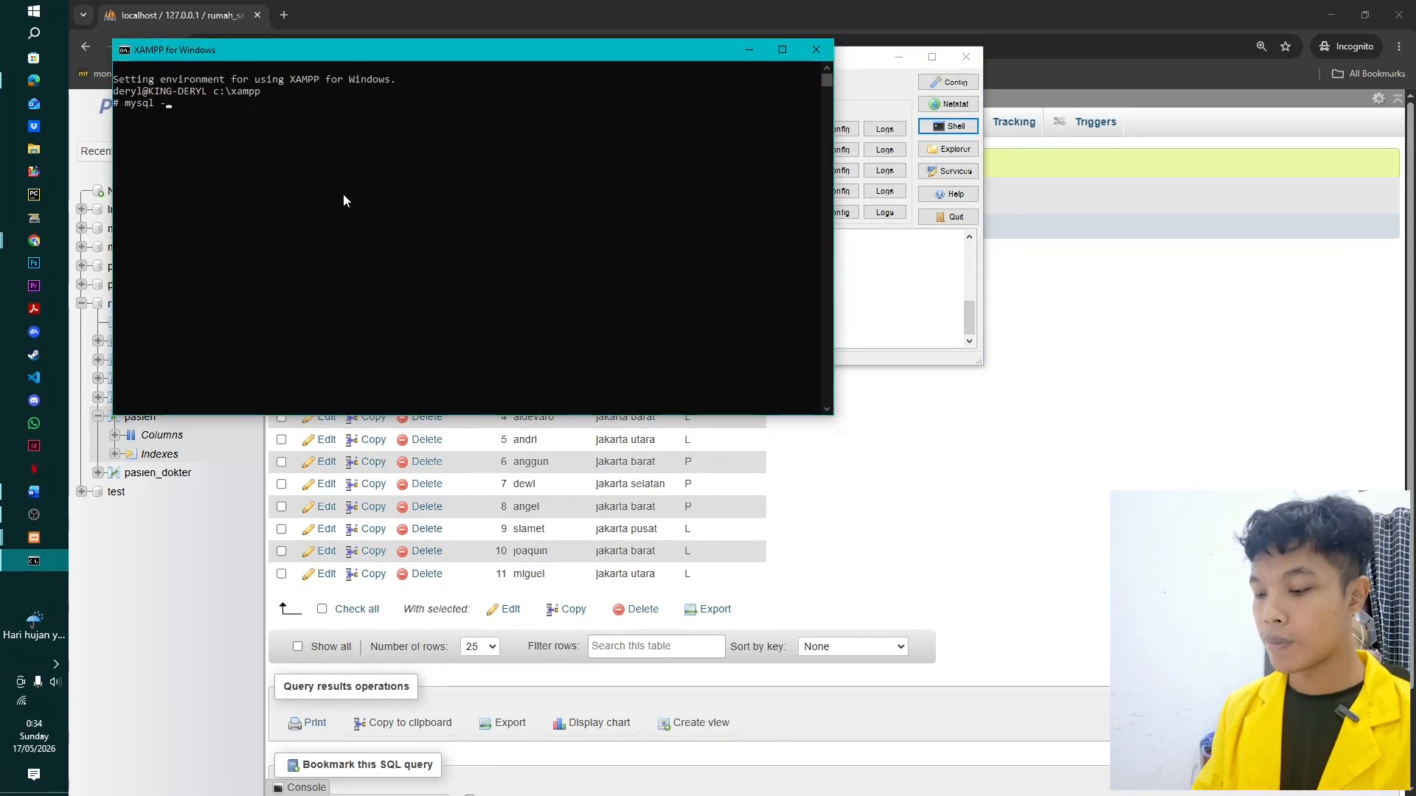
text(u)
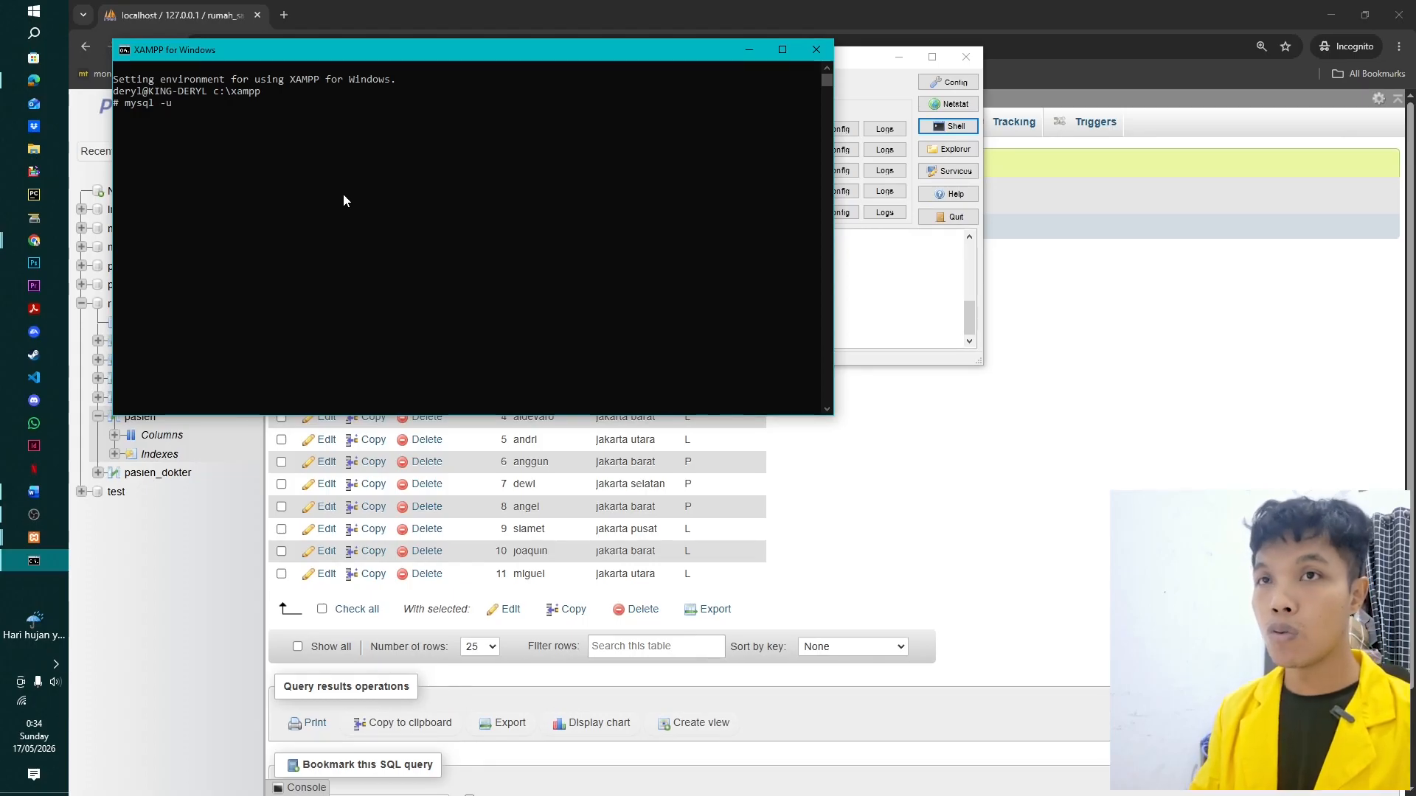
text( root)
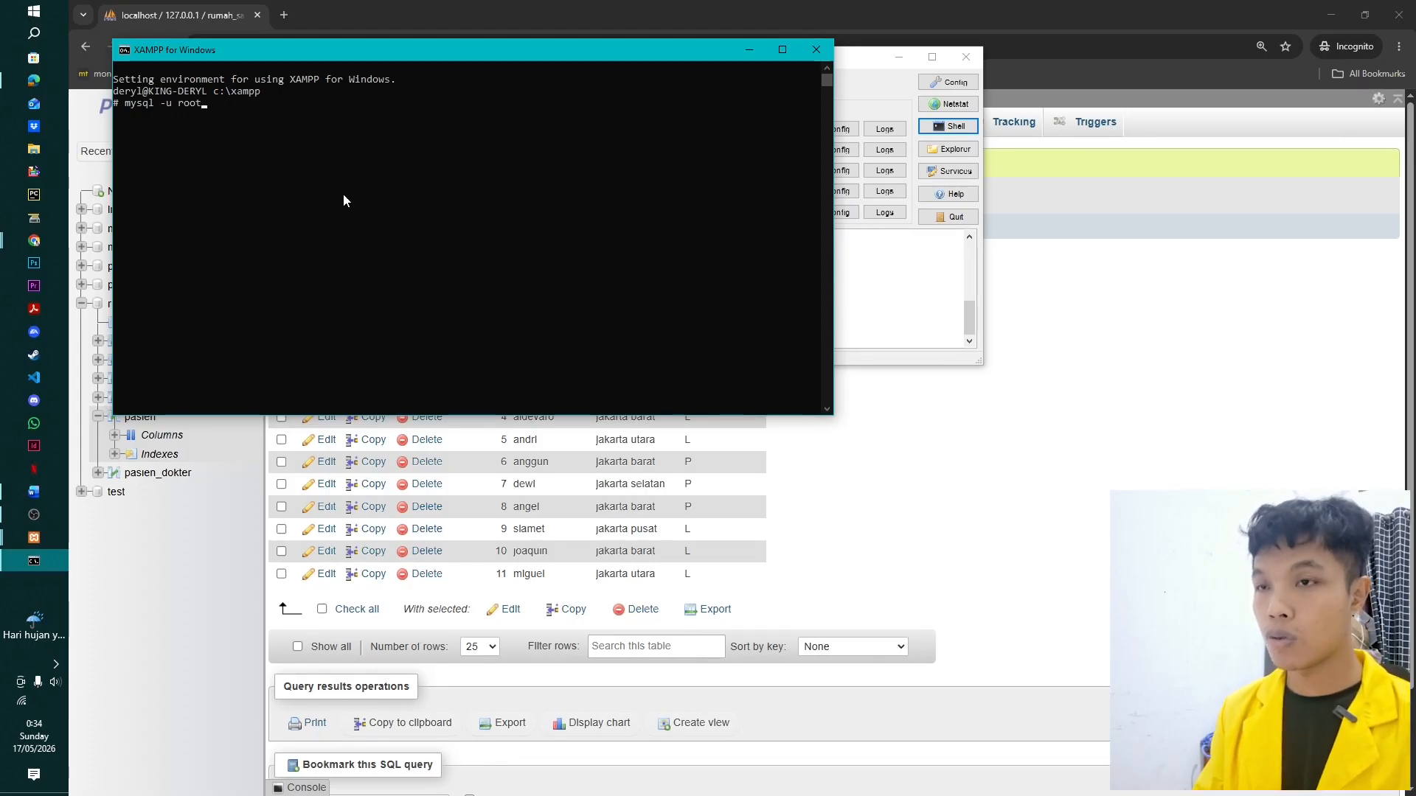
key(Return)
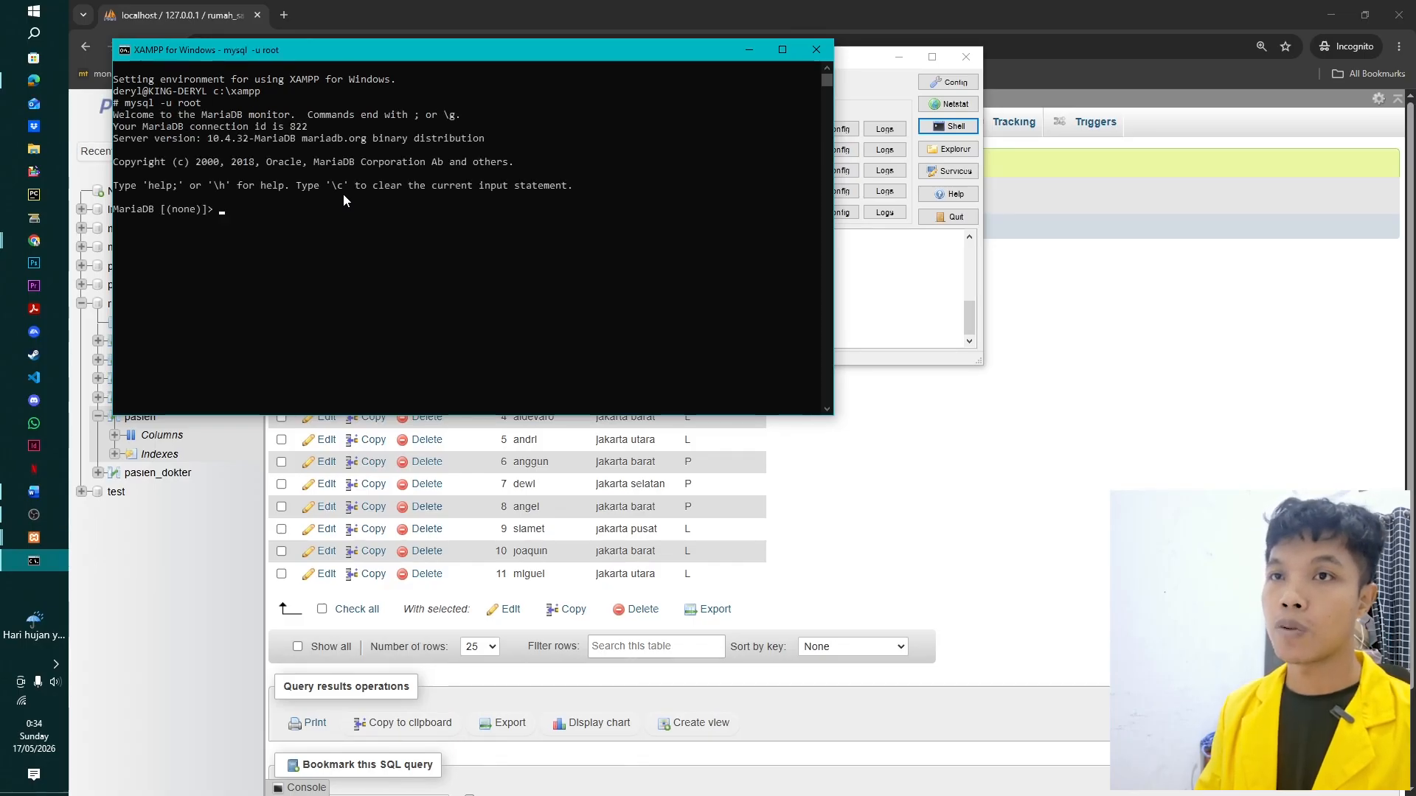
List the server's databases with "show databases;".
text(sho)
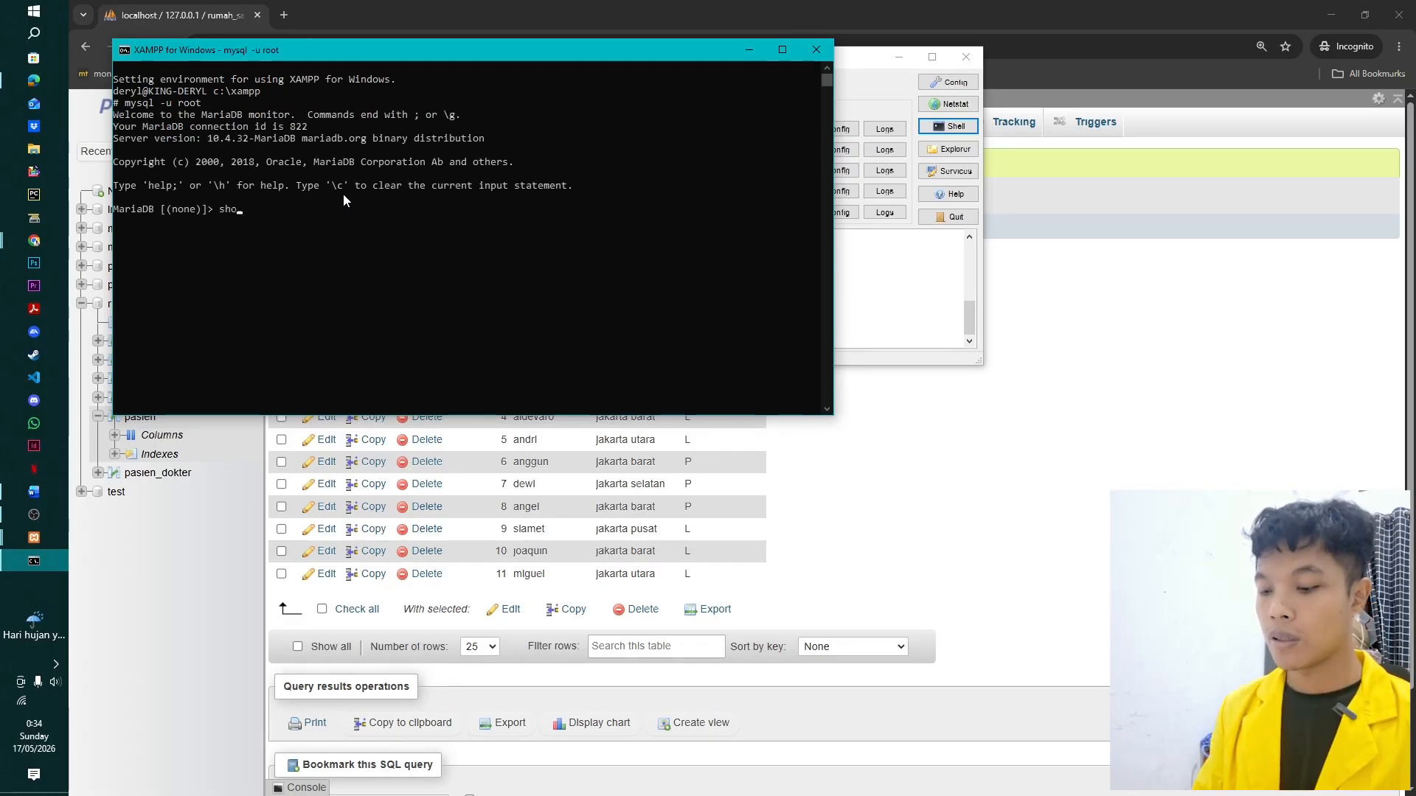
text(w databas)
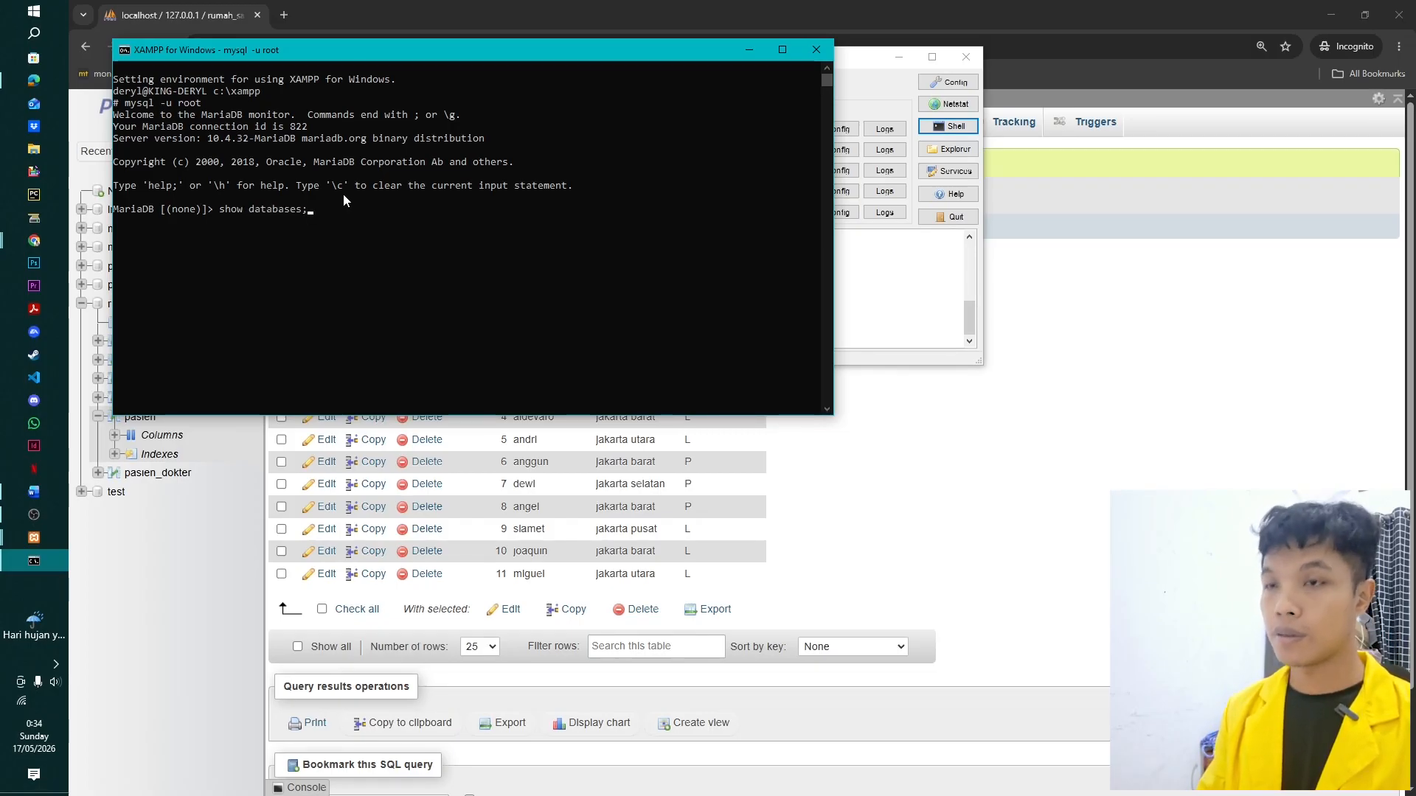
text(es;)
key(Return)
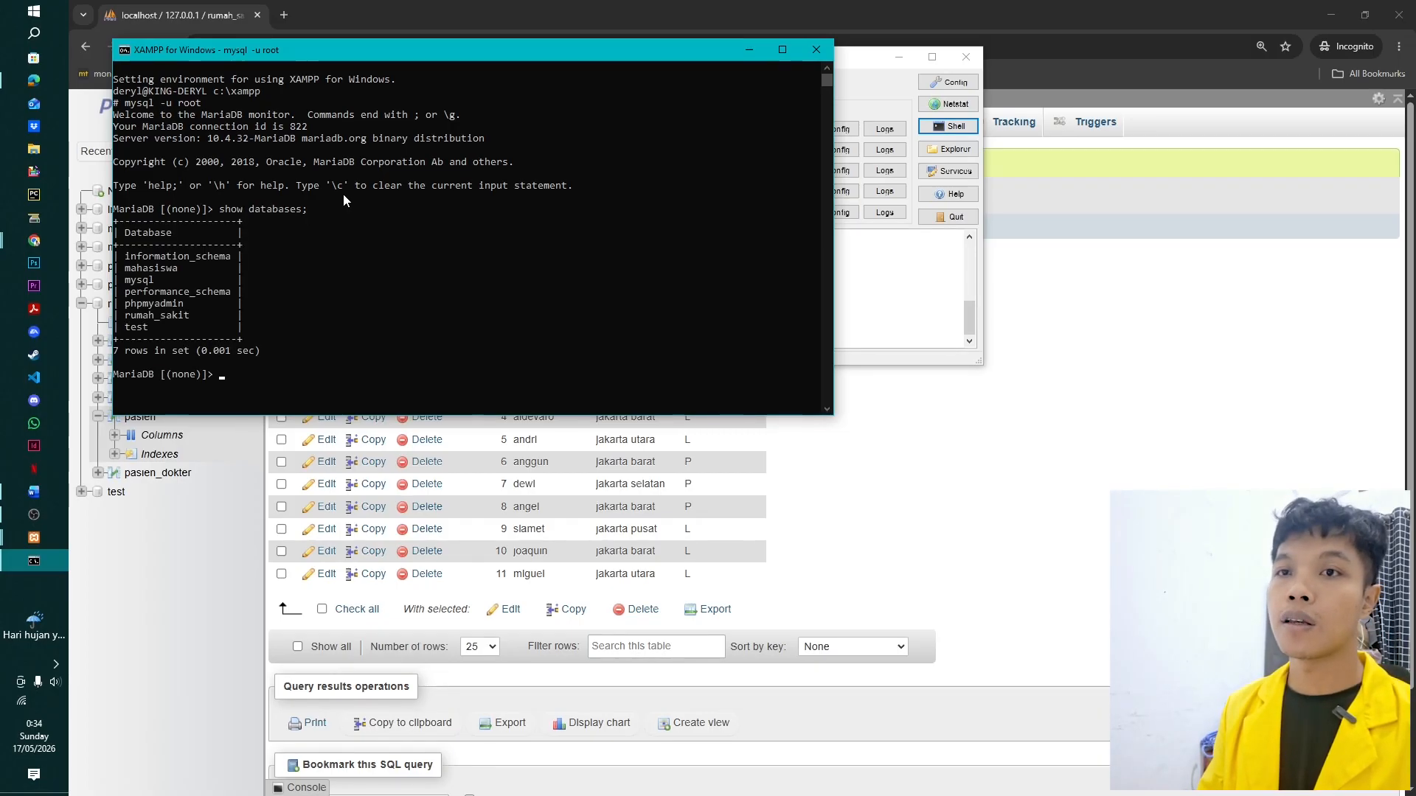
Select the hospital database in the MySQL shell with "use rumah_sakit;".
text(use ruma)
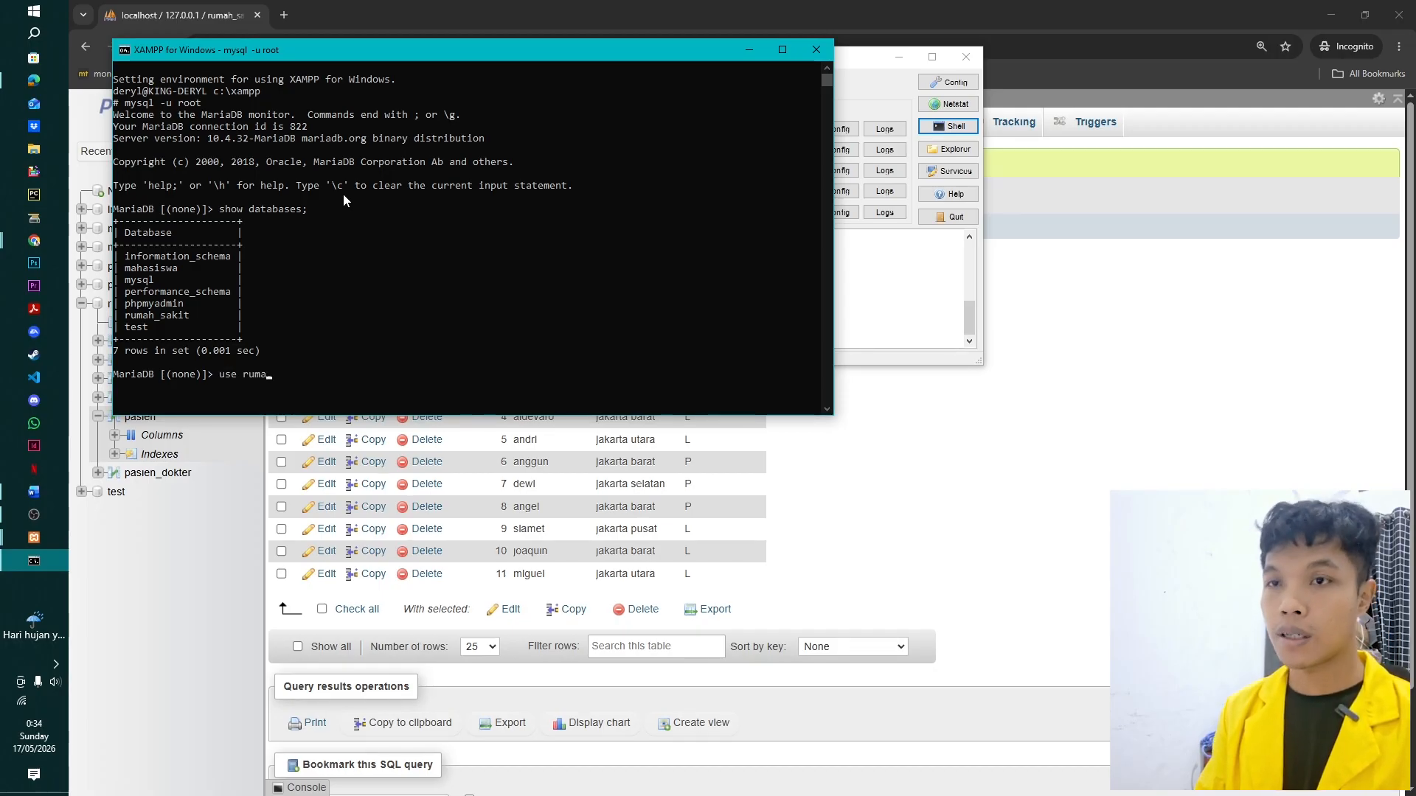
text(h_sakit;)
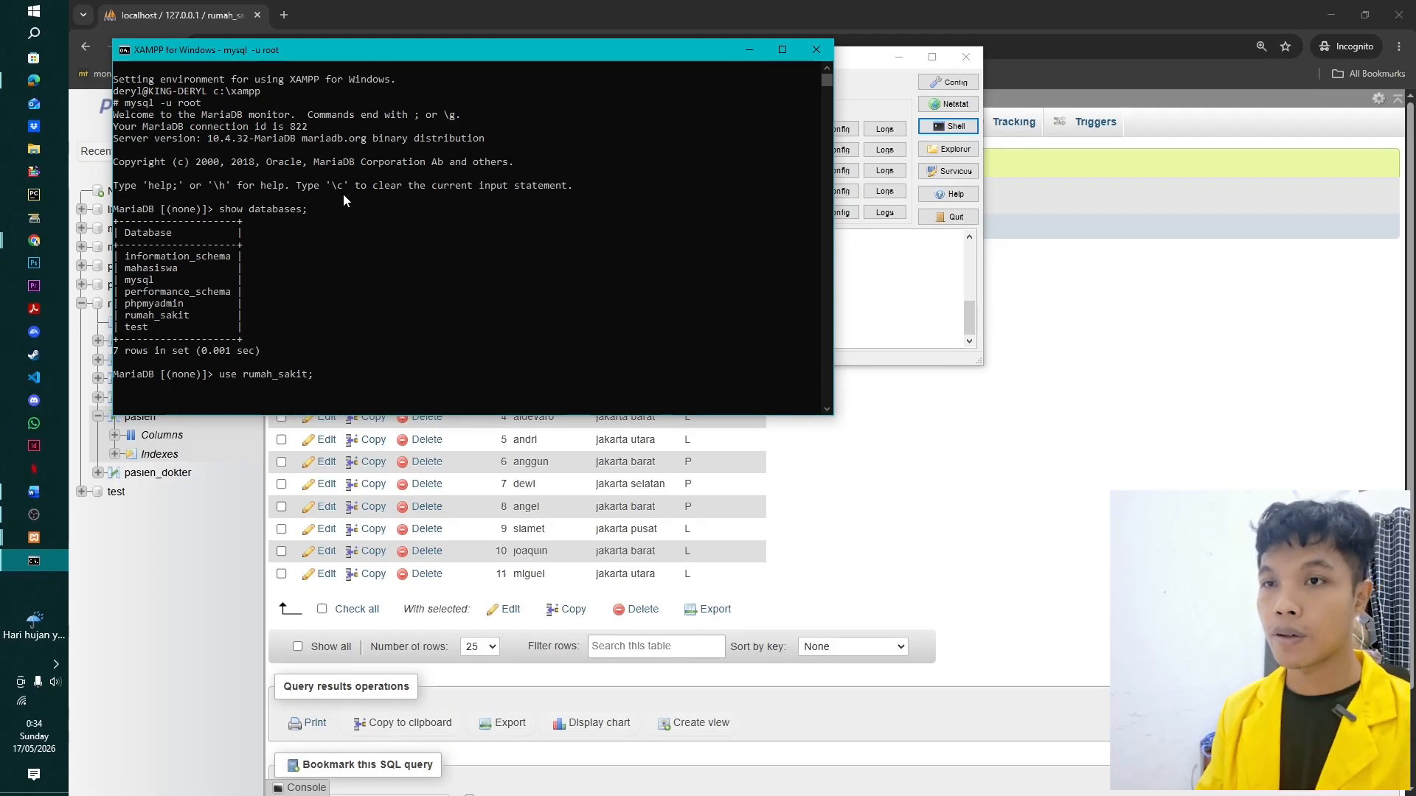
key(Return)
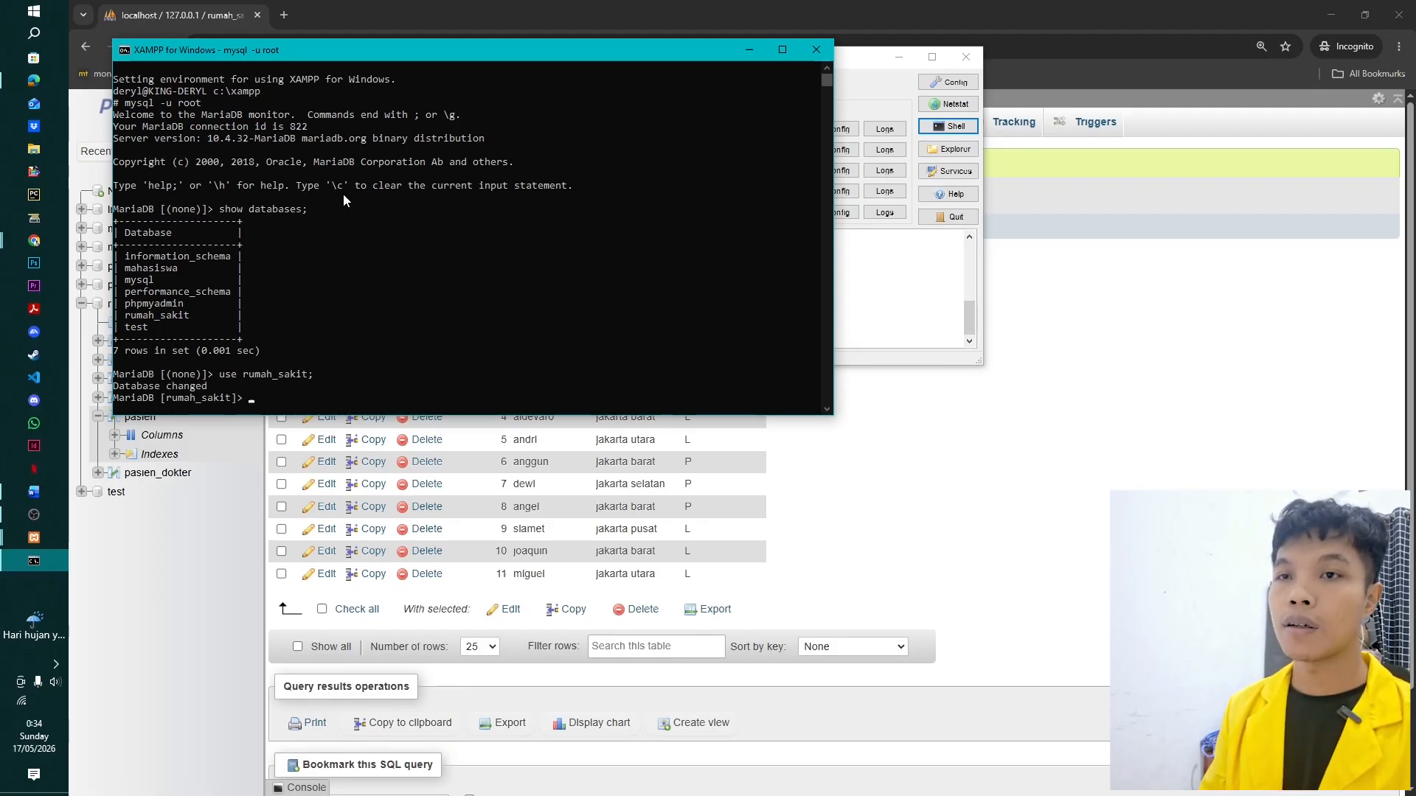
List the tables of the rumah_sakit database with "show tables;".
text(show tables)
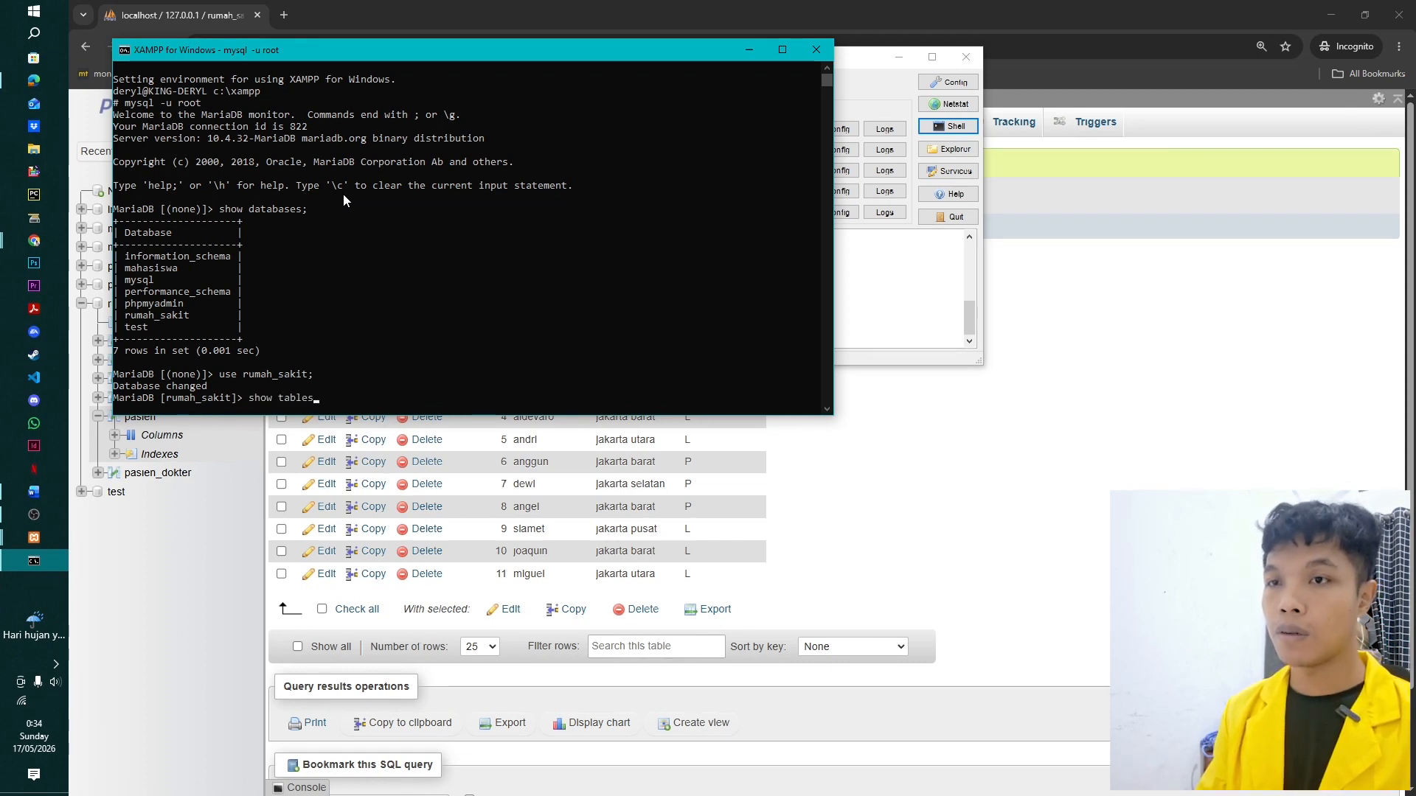
text(;)
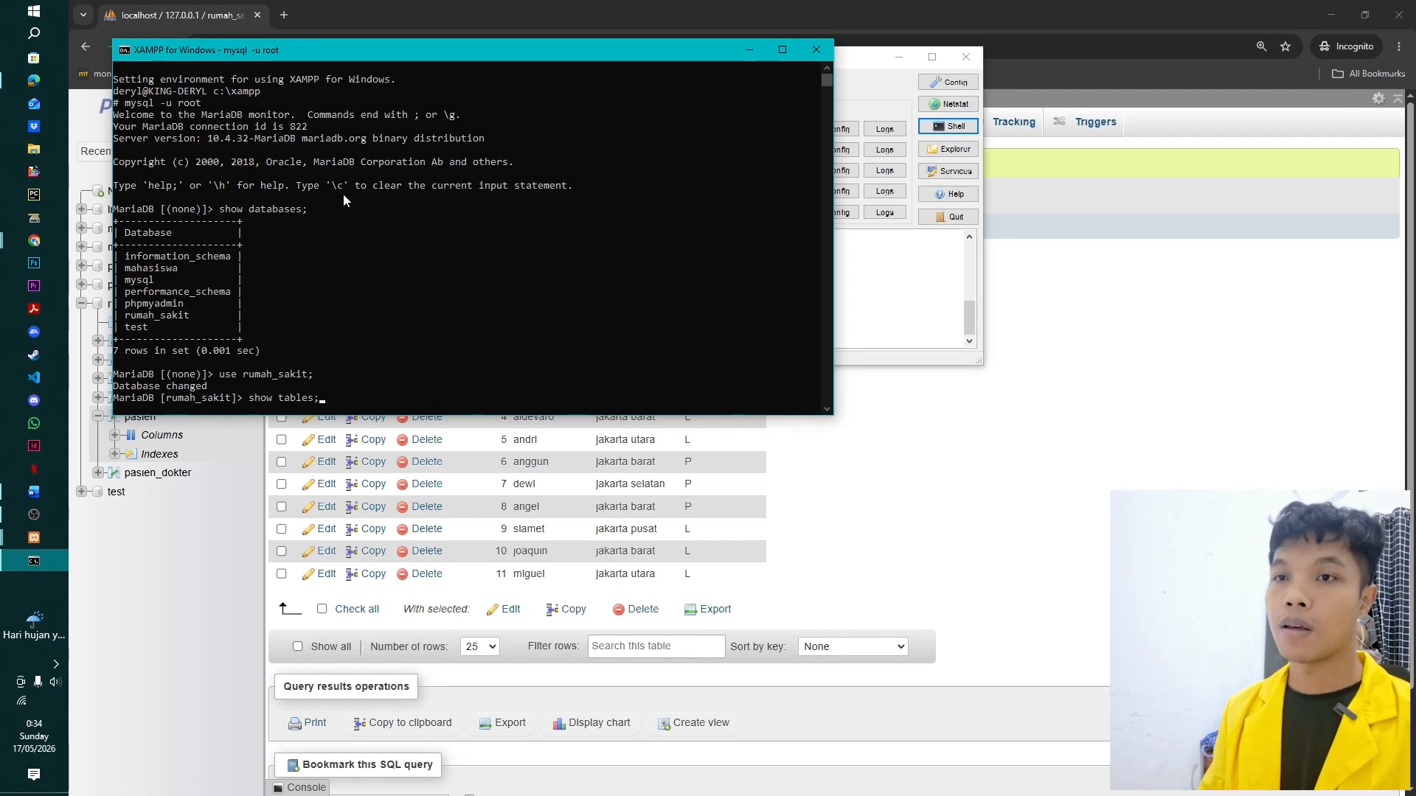
key(Return)
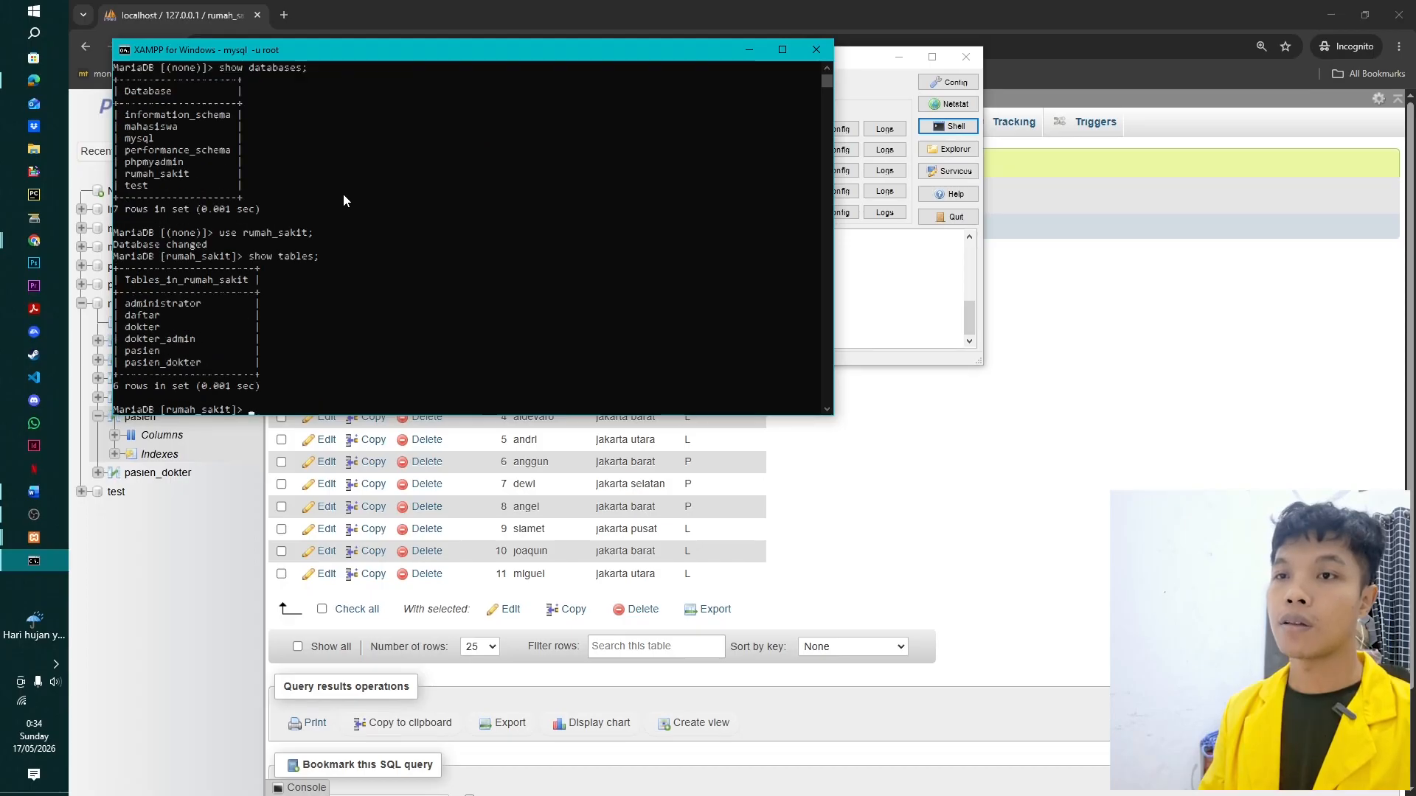
Maximize the shell window and start a query with "select nama_pasien, jenis_kelamin".
click(782, 50)
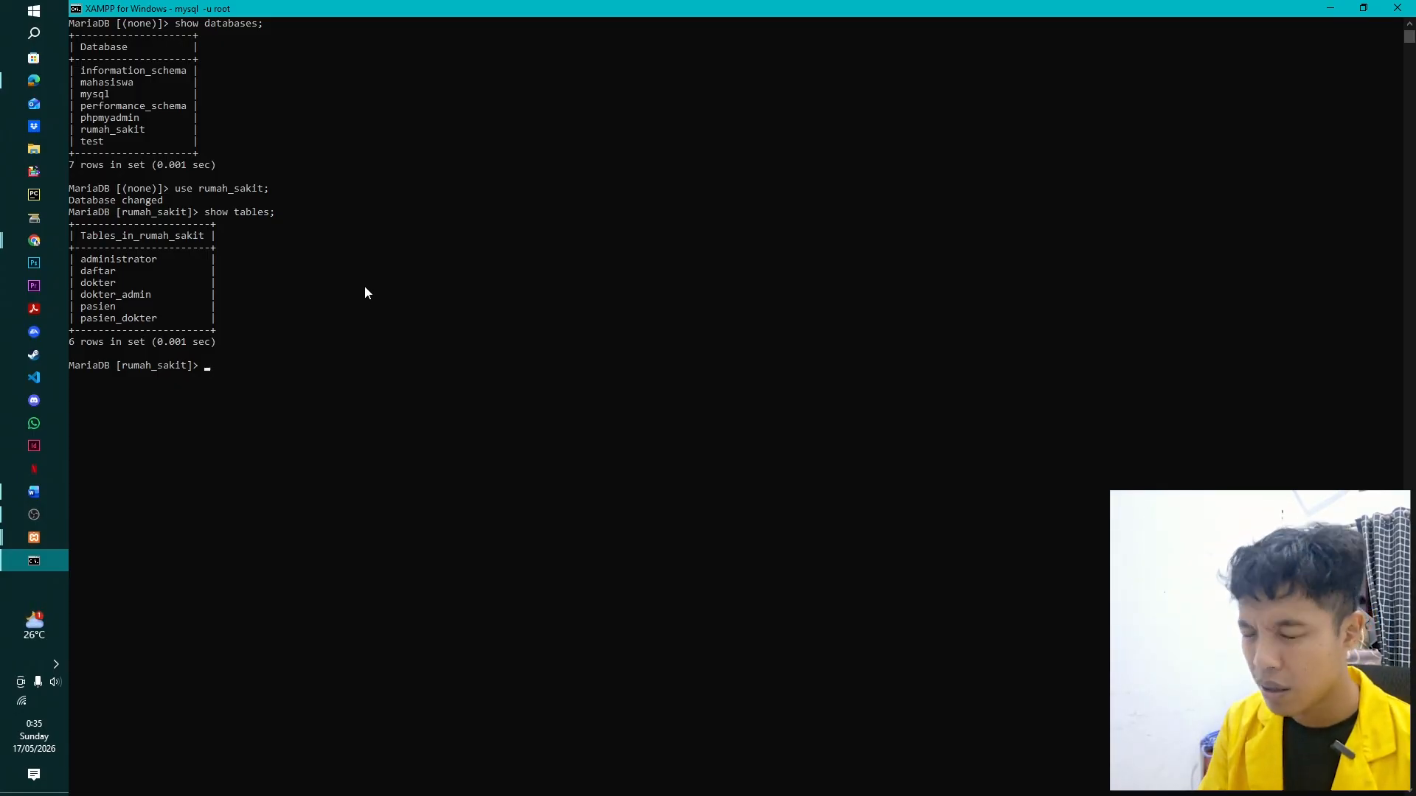
text(seles)
key(BackSpace)
text(ct)
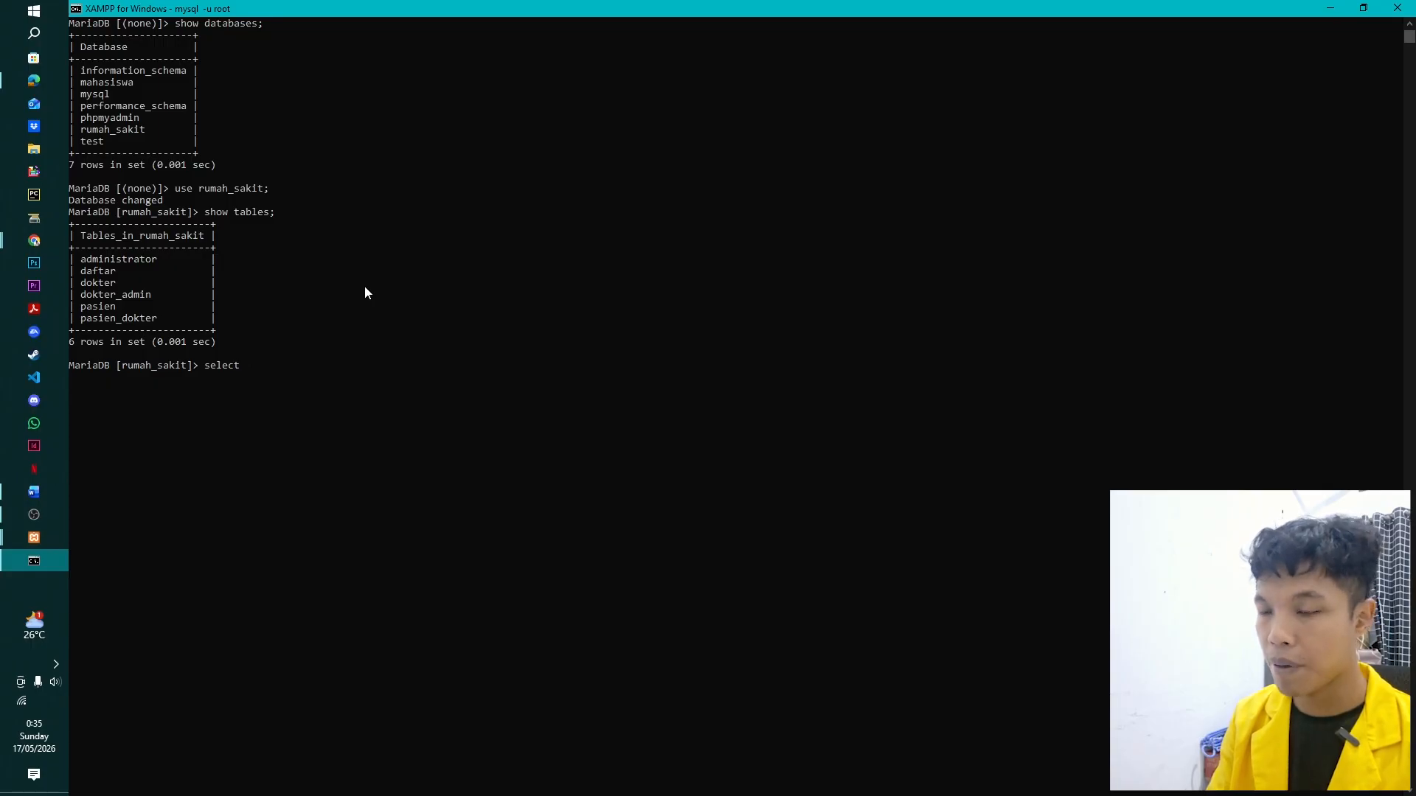
text(nama_pasien)
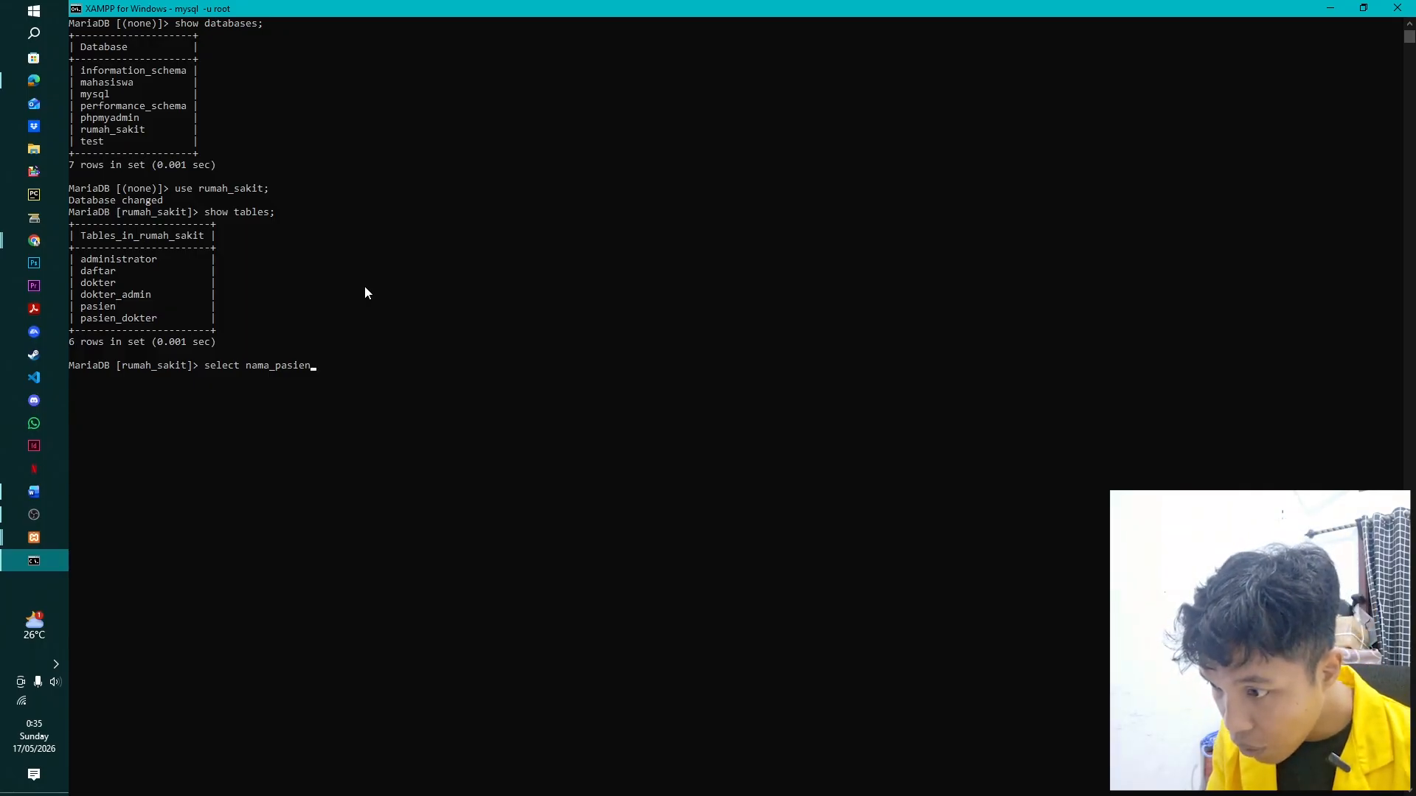
text(, )
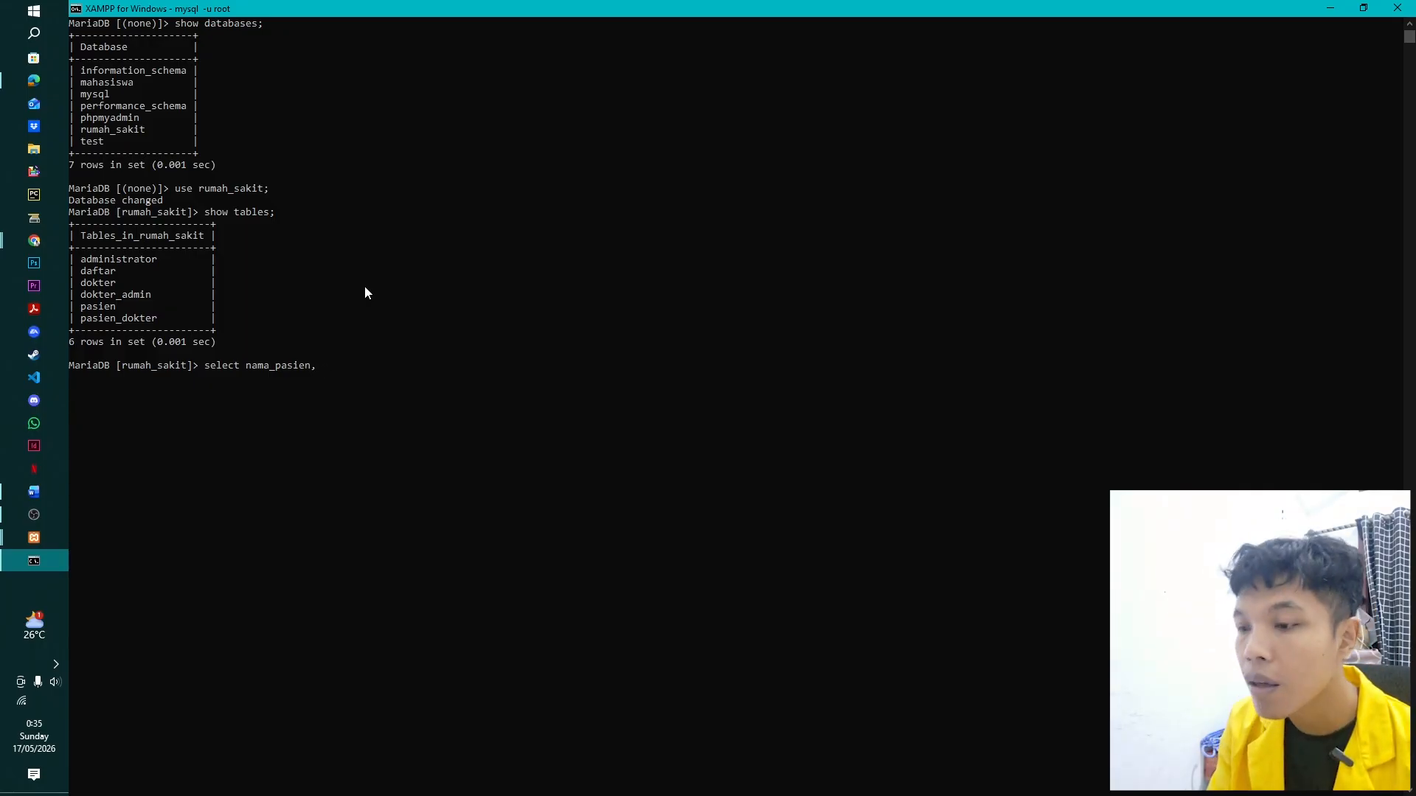
text(temp)
key(BackSpace)
key(BackSpace)
key(BackSpace)
key(BackSpace)
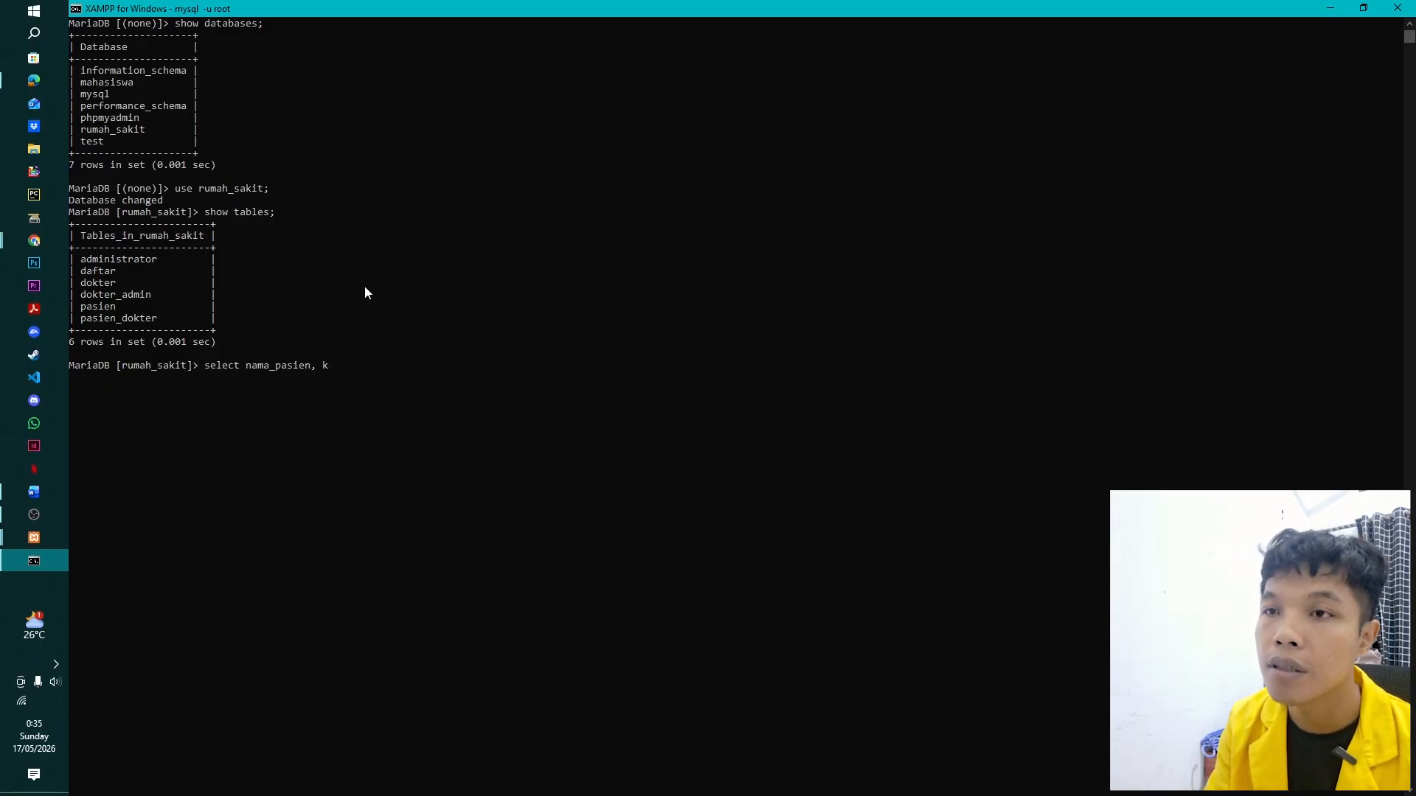
text(jenis)
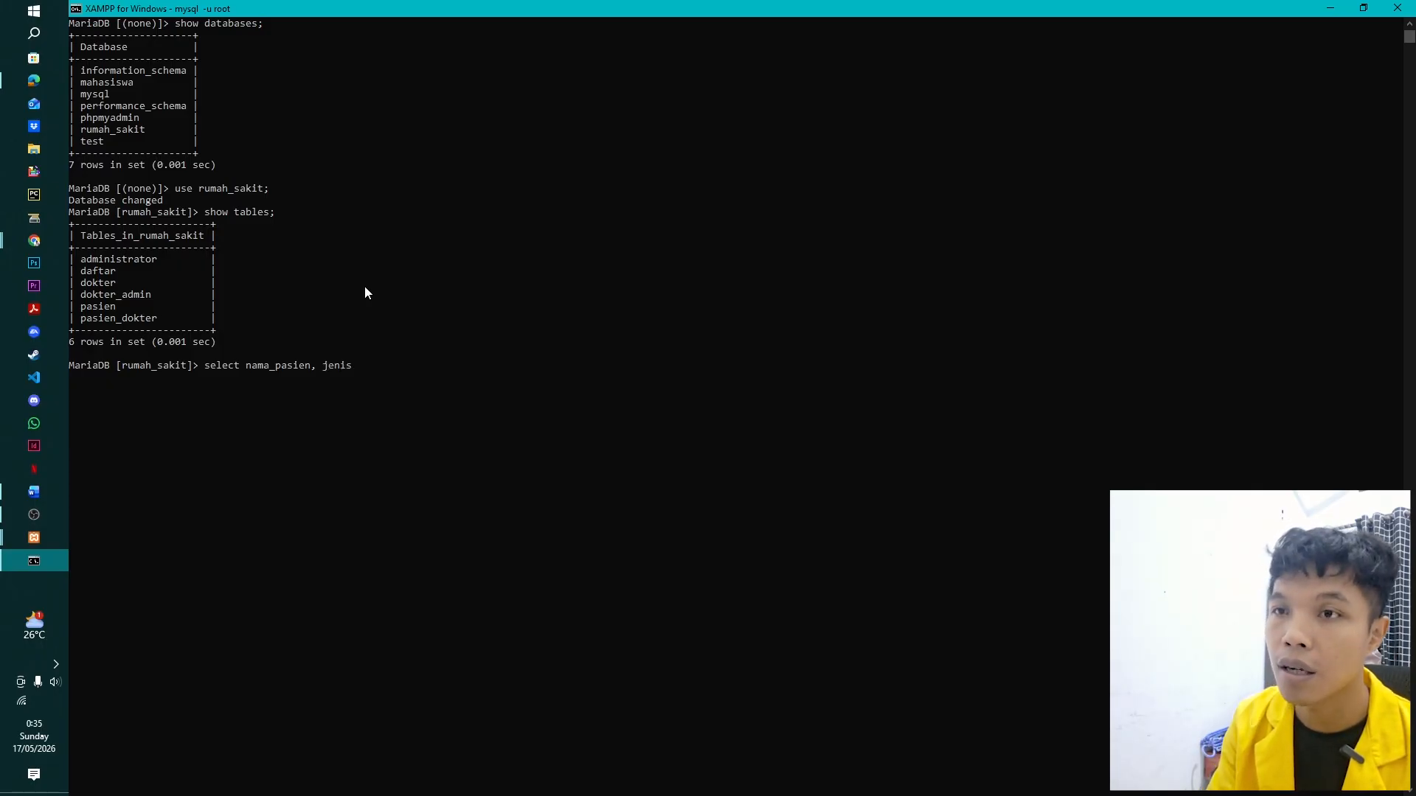
key(BackSpace)
text(_)
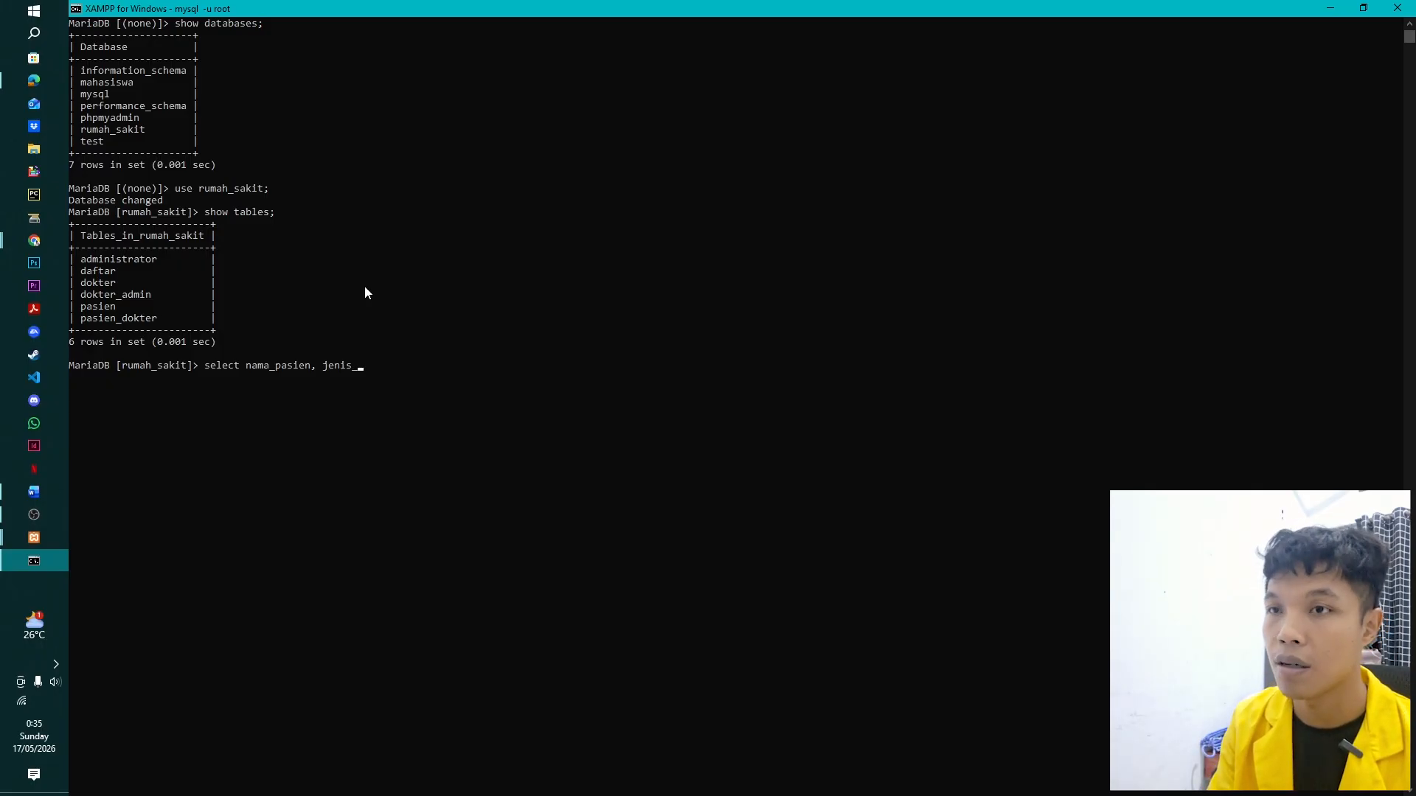
text(kelamin)
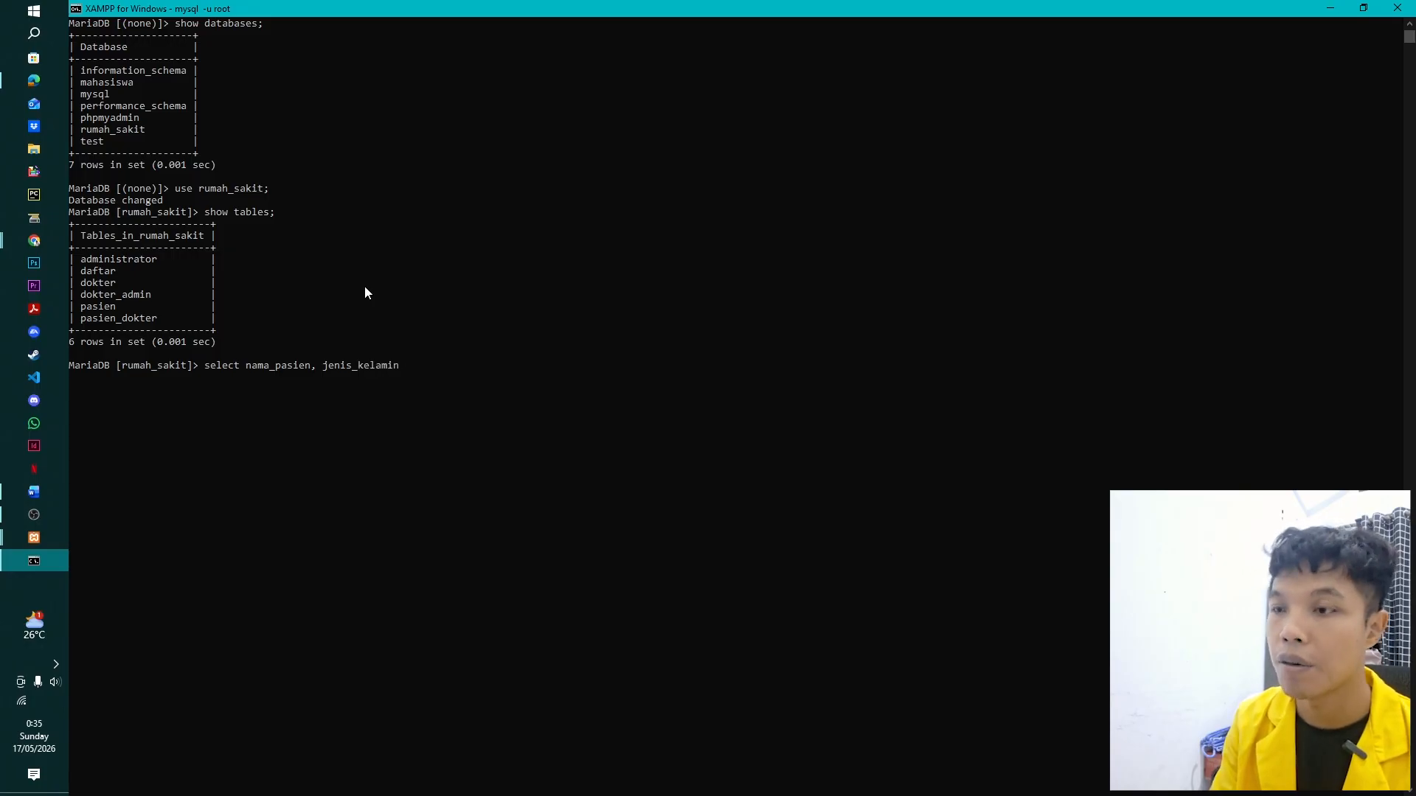
Complete the query with "from pasien where jenis_kelamin = 'L';" and run it.
text( drom)
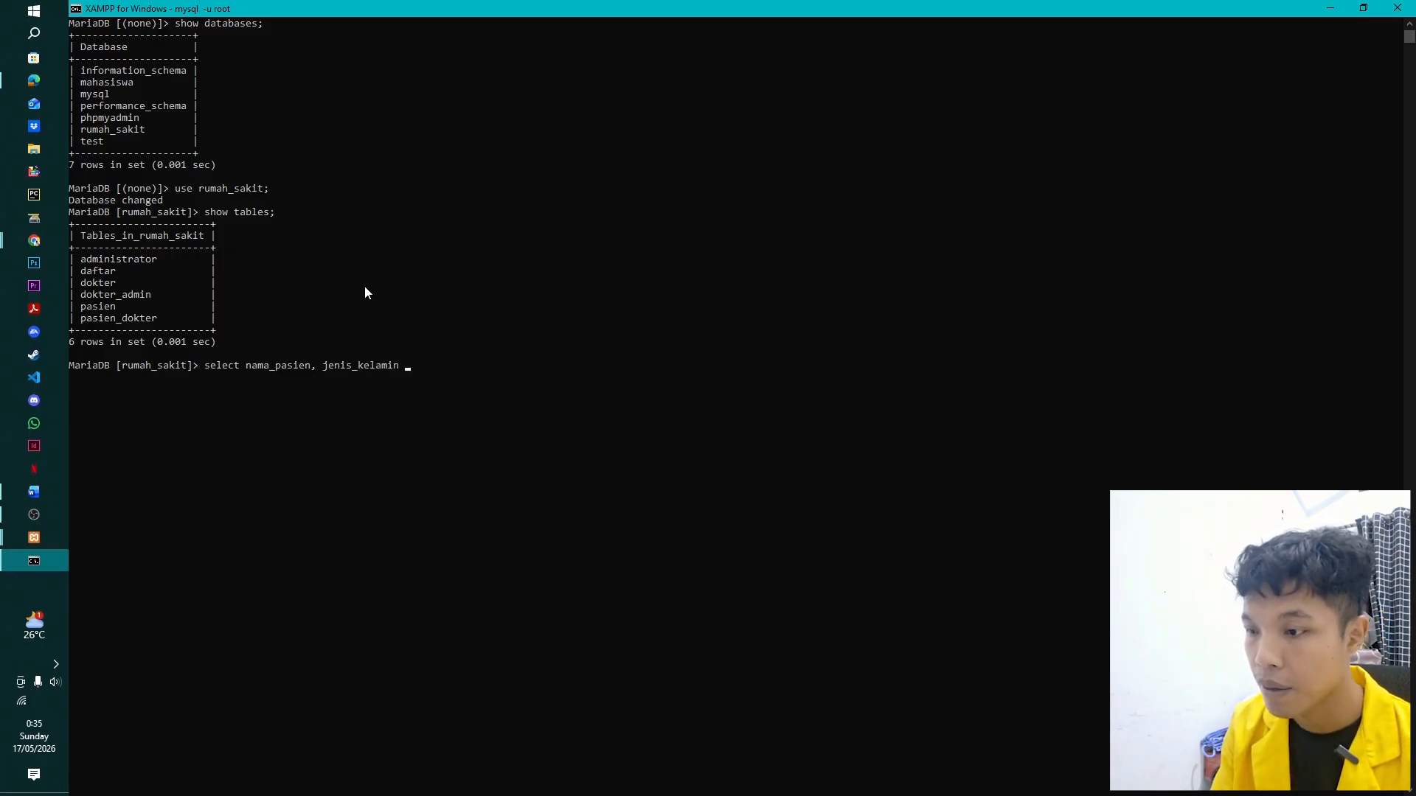
key(BackSpace)
key(BackSpace)
key(BackSpace)
key(BackSpace)
text(from )
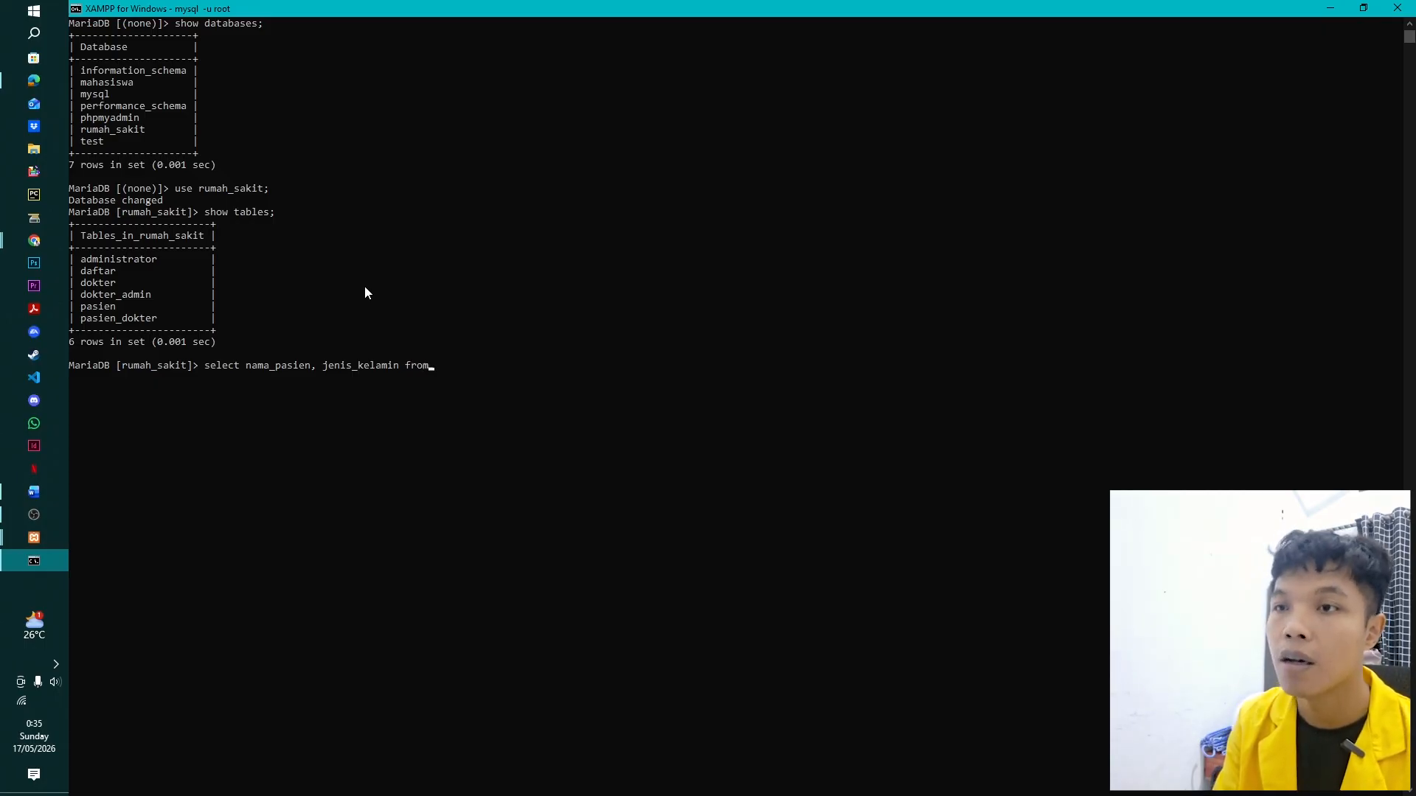
text(pasien)
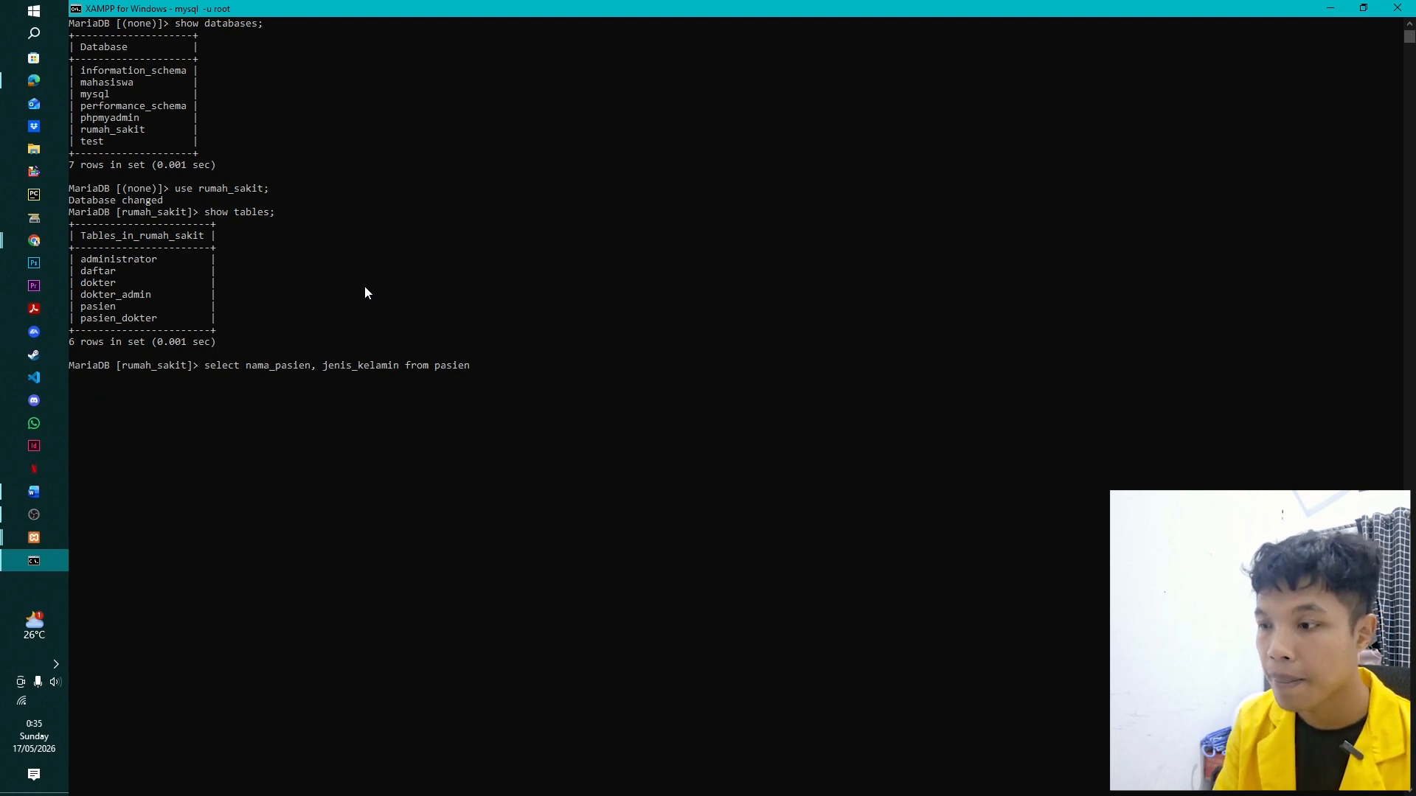
text( wher)
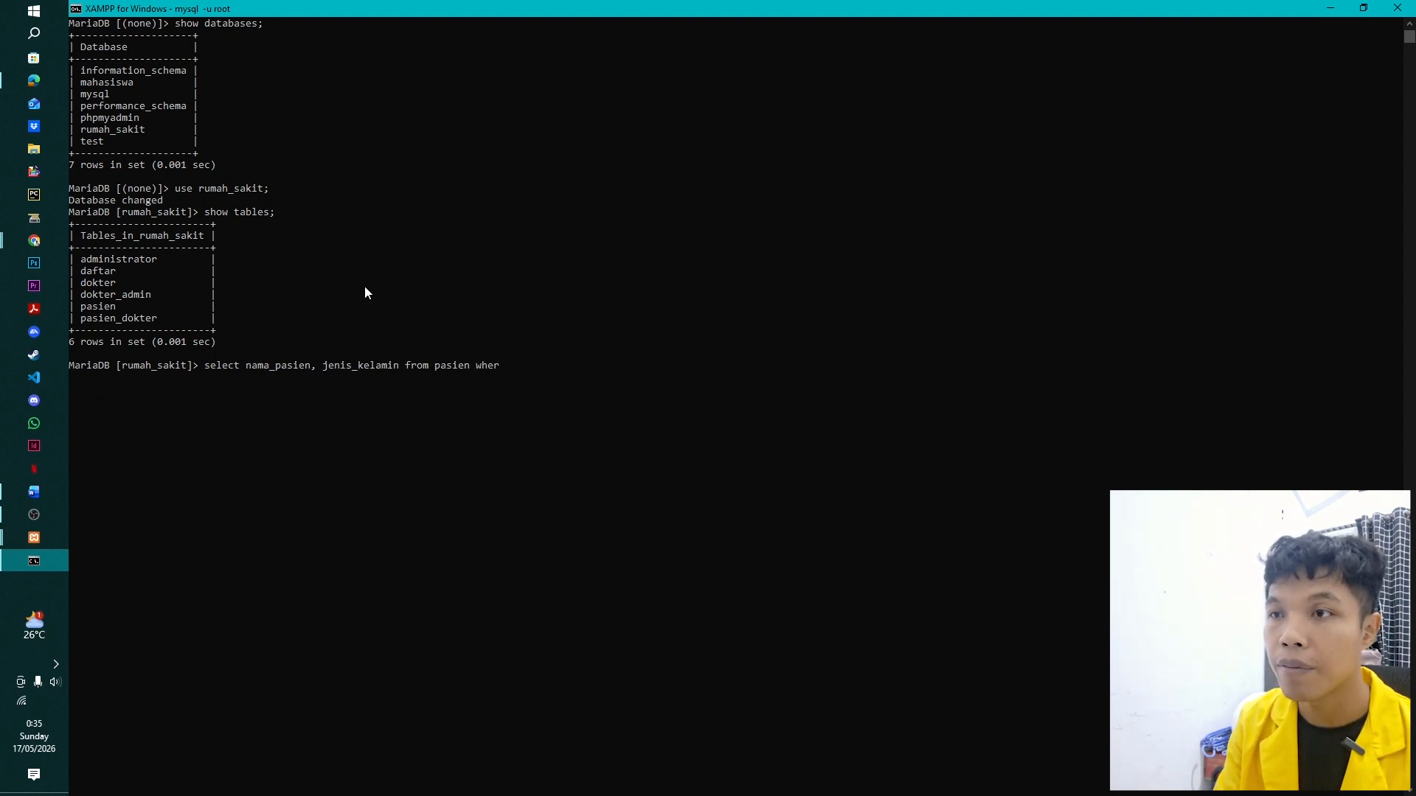
text(e je)
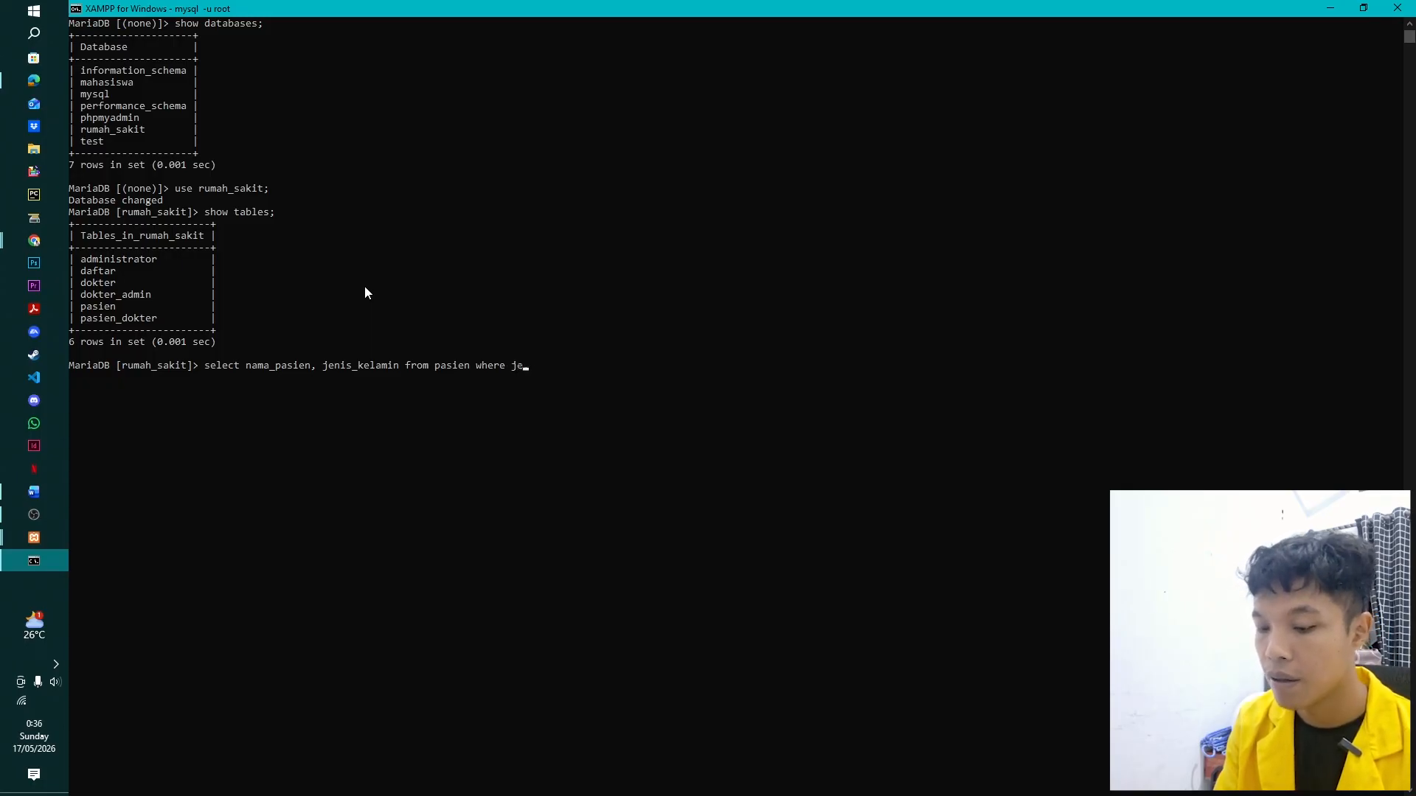
text(nis_kelamin)
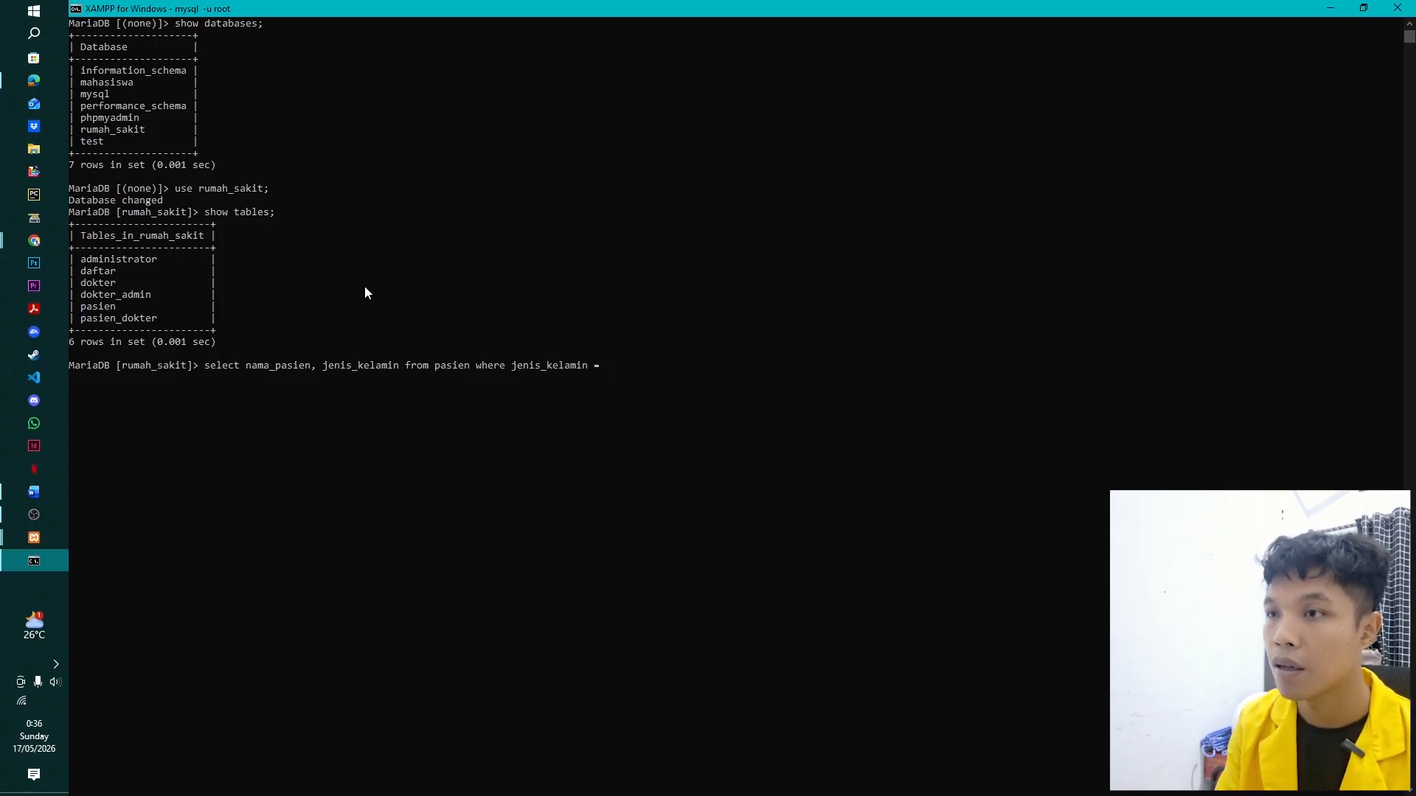
text(= 'L)
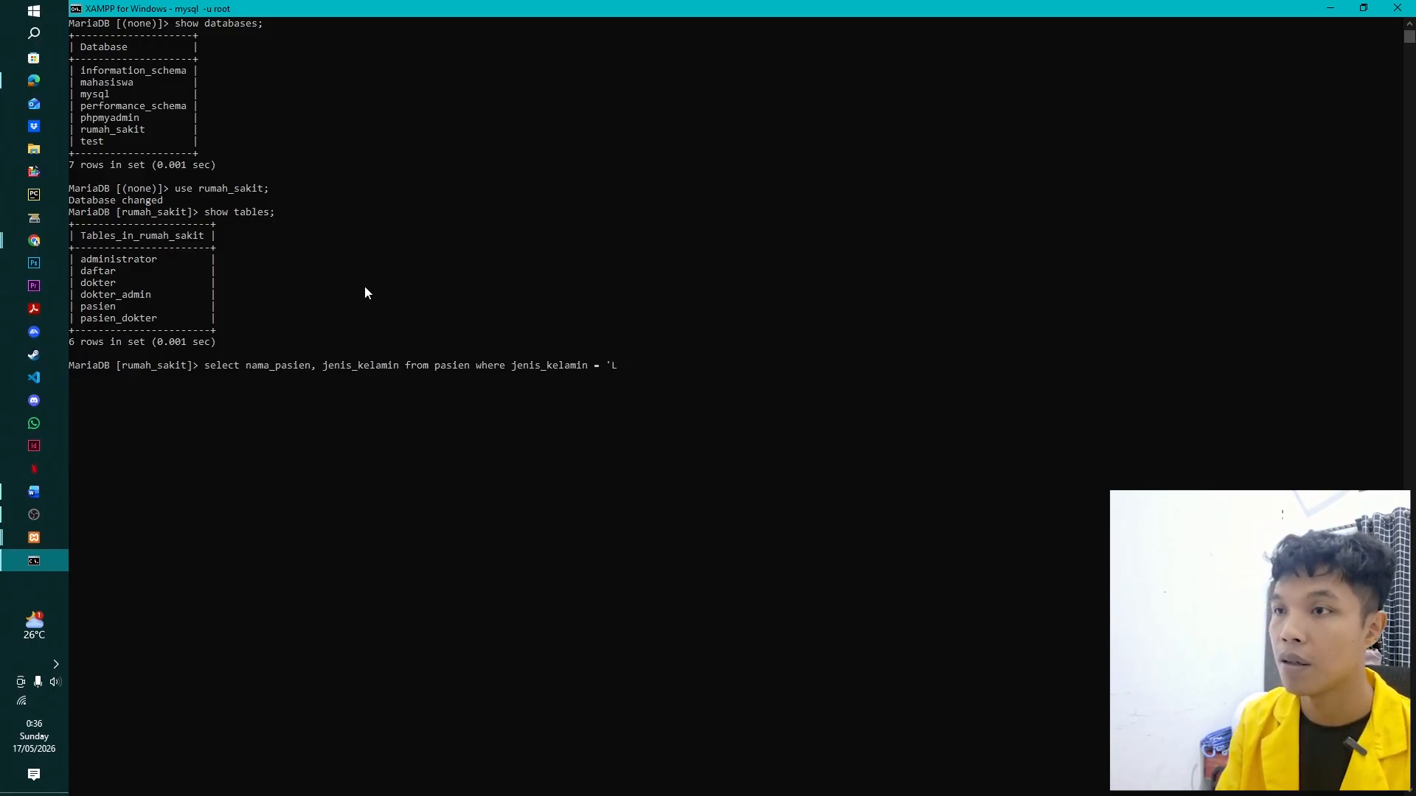
text(';)
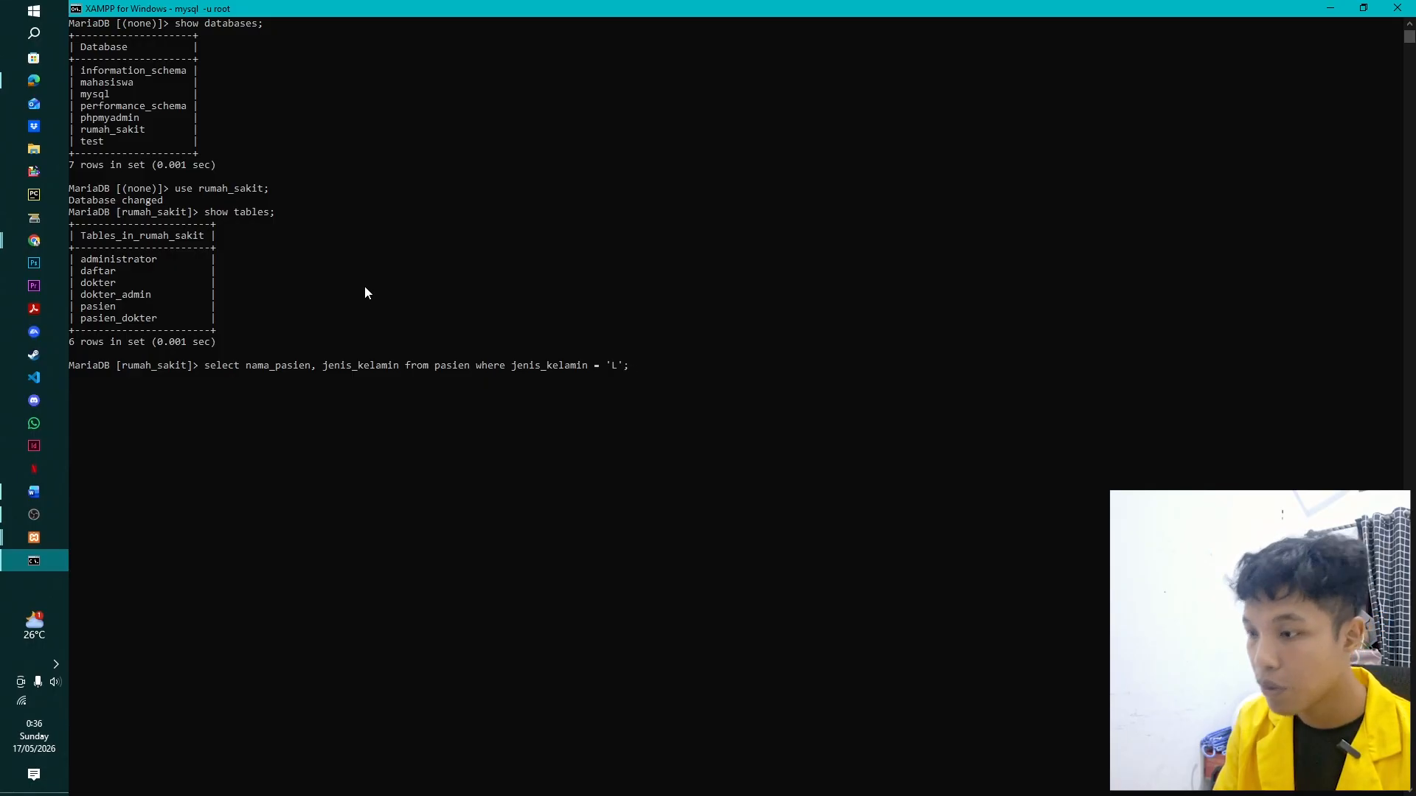
key(Return)
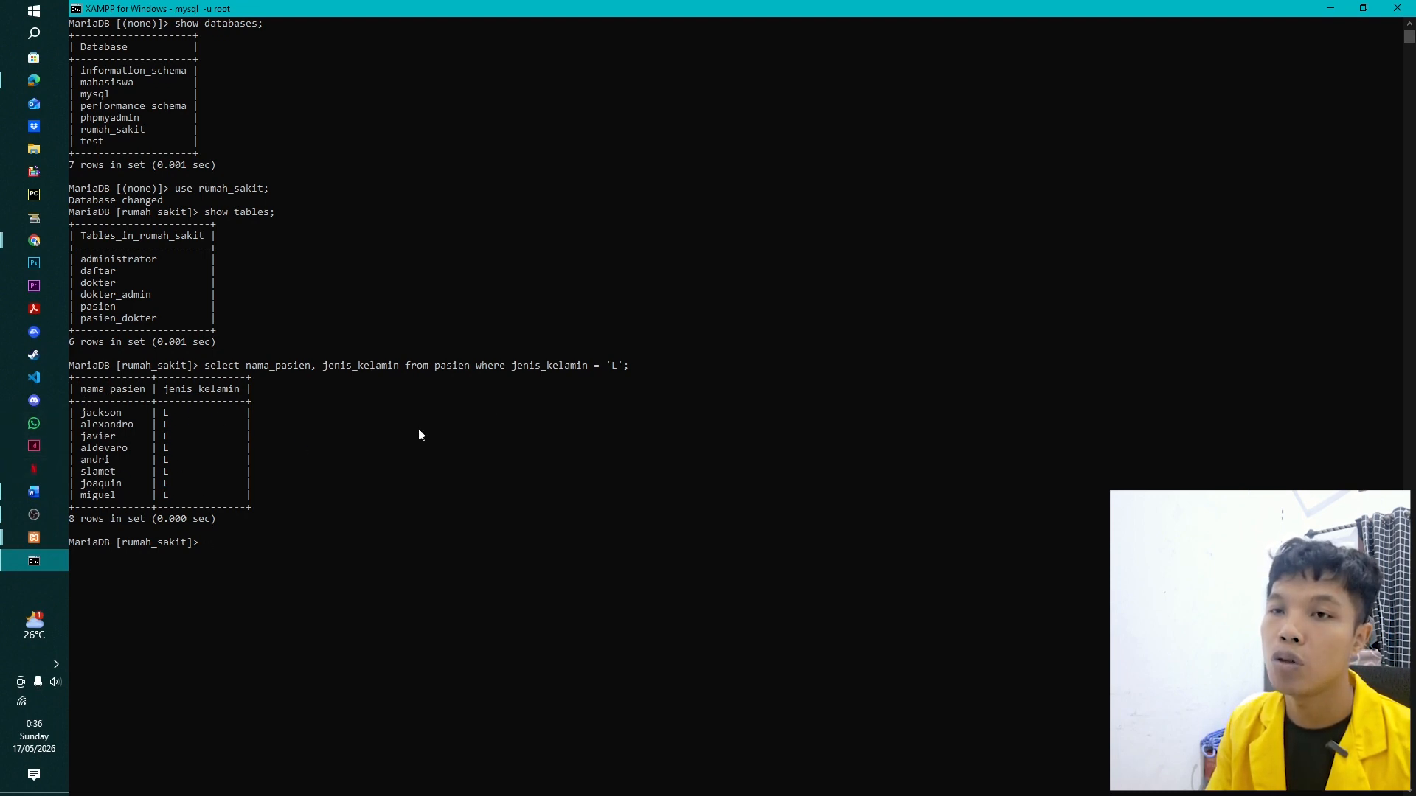
Minimize the shell window to return to the pasien table in phpMyAdmin.
drag(638, 368, 435, 368)
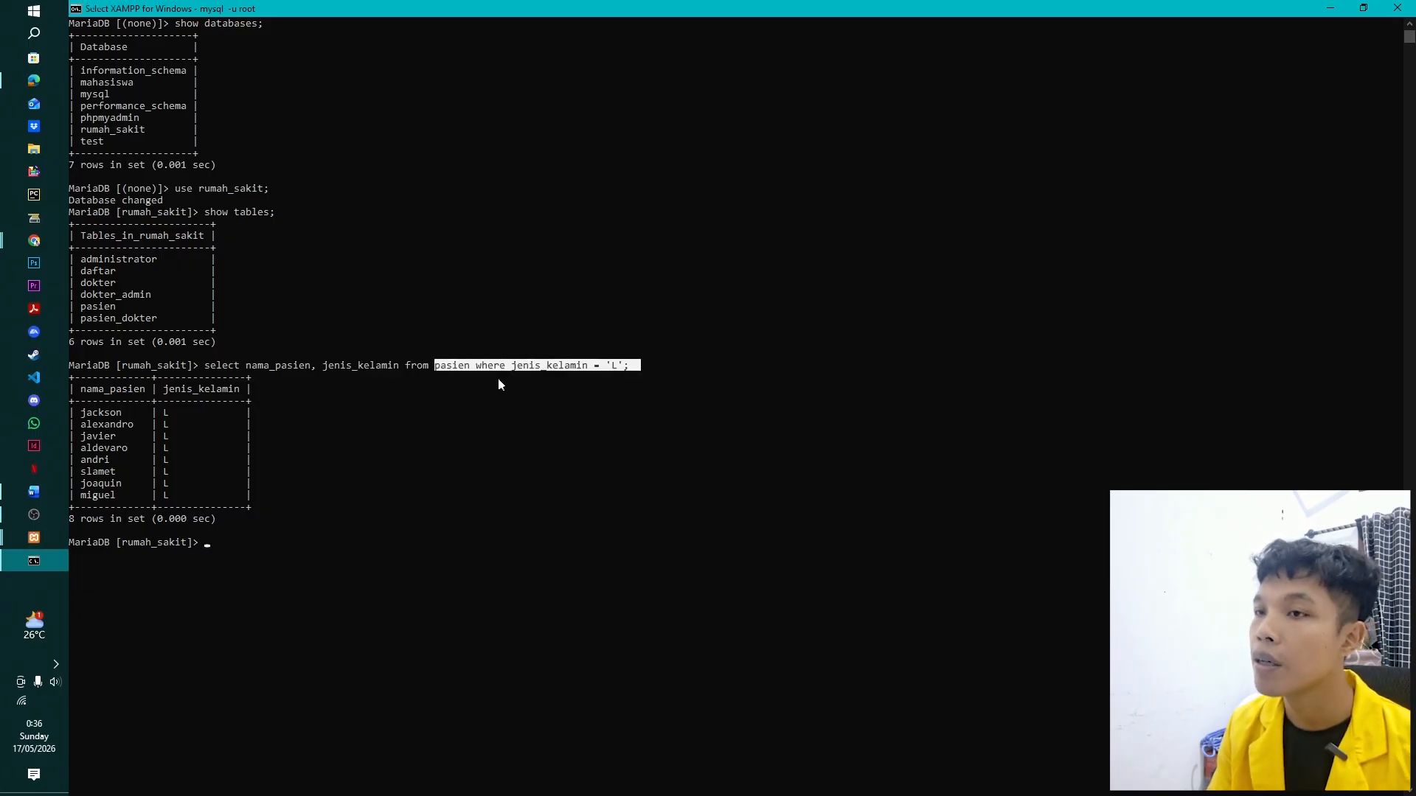
click(684, 384)
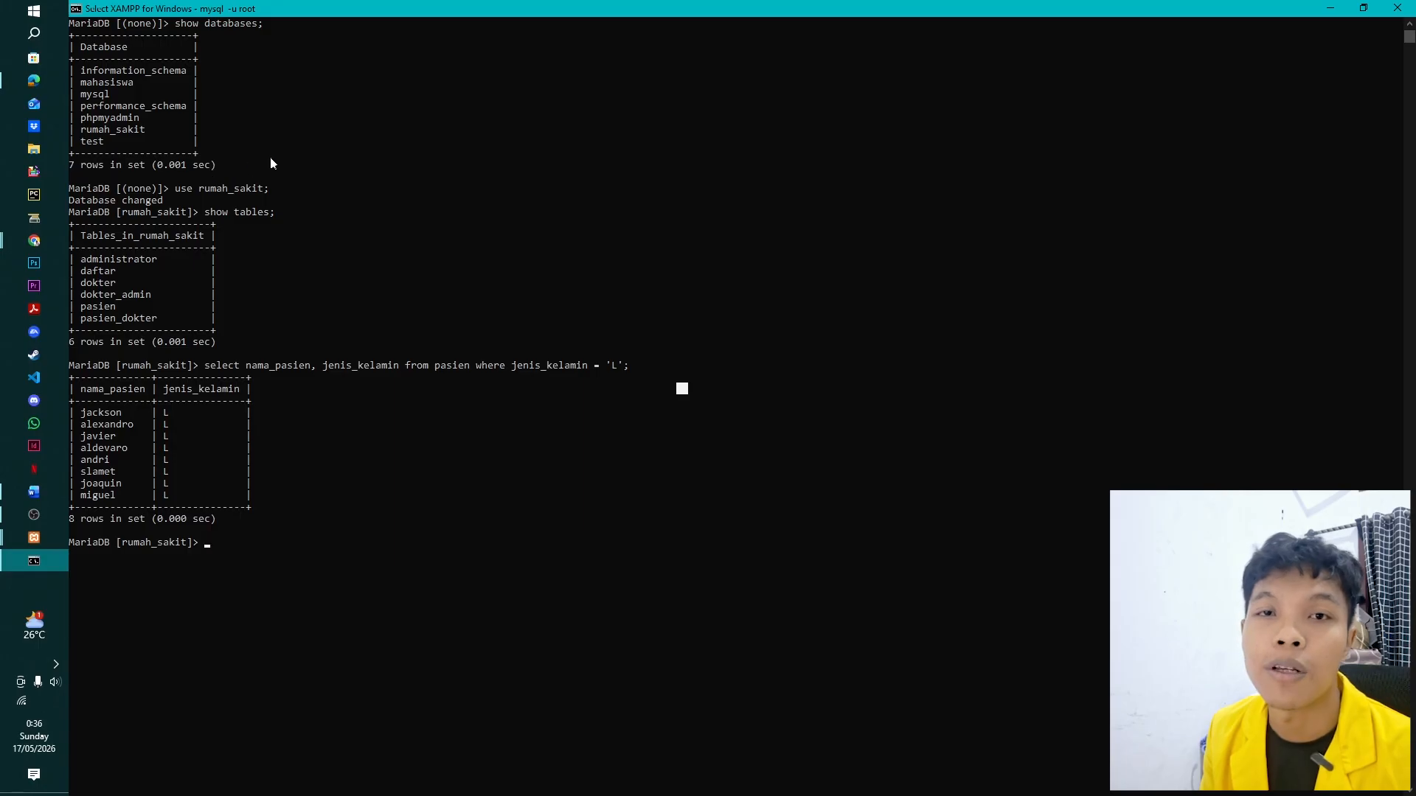
click(1330, 8)
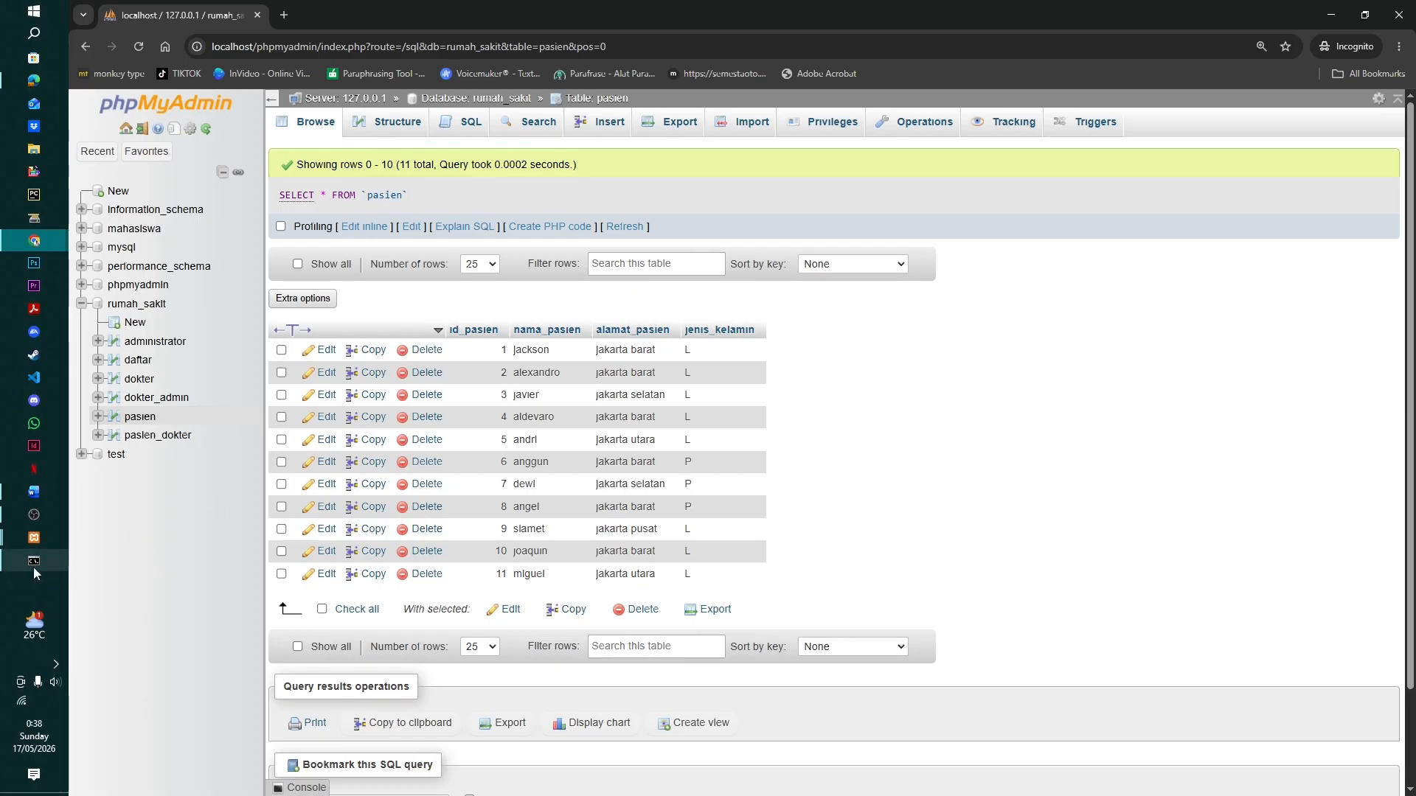
click(35, 516)
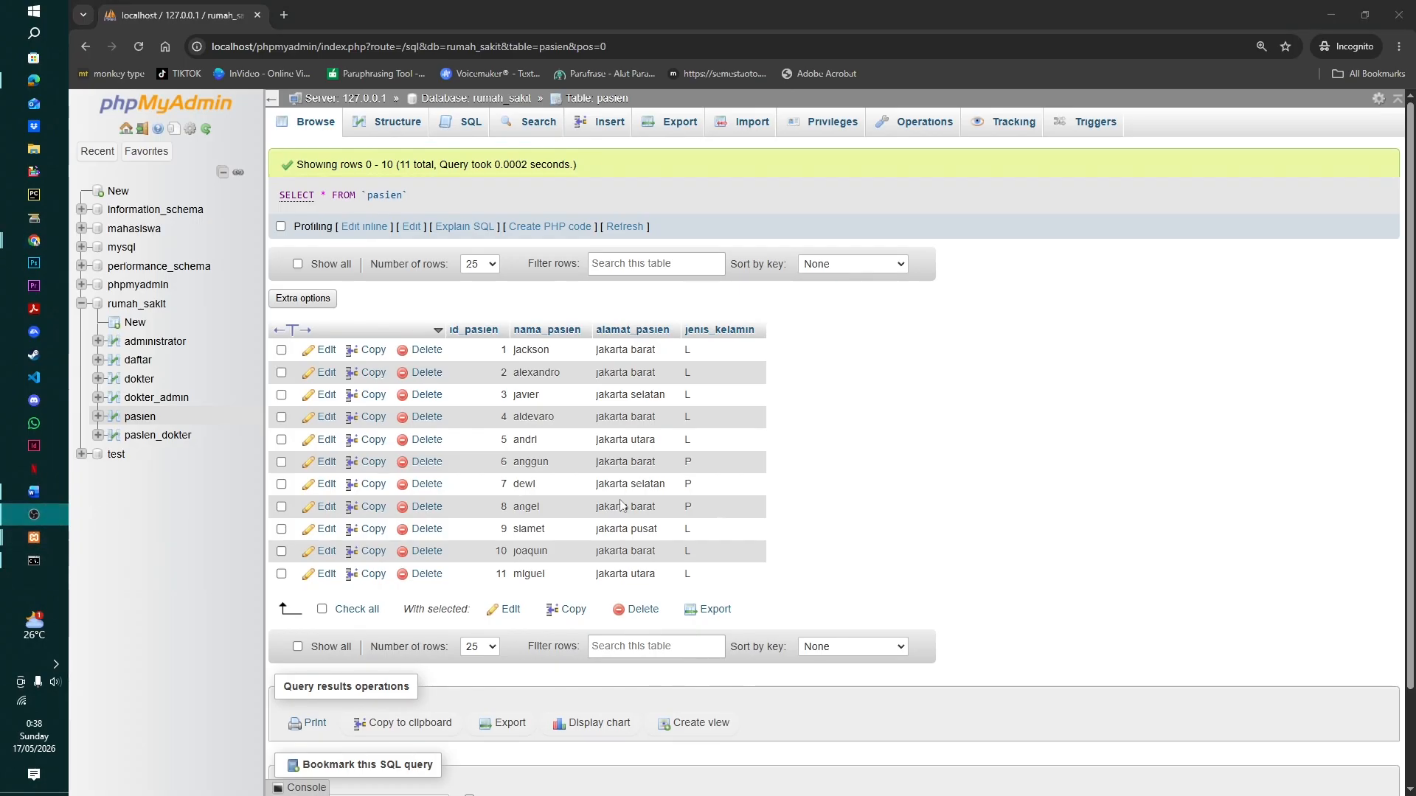